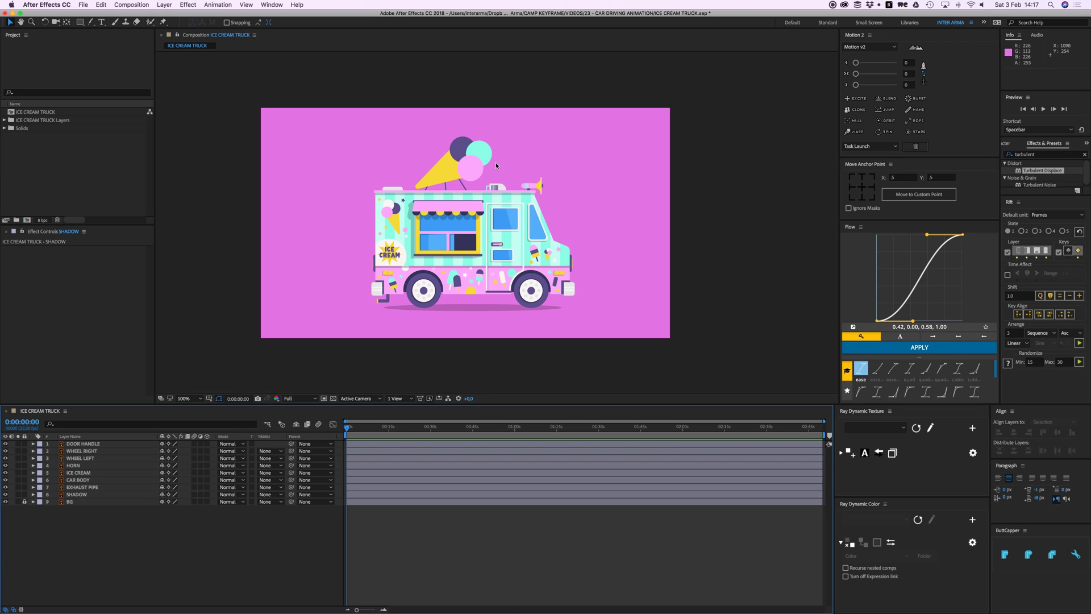
Select the SHADOW, EXHAUST PIPE, ICE CREAM, HORN and wheel layers in turn to identify each truck part.
left_click(424, 290)
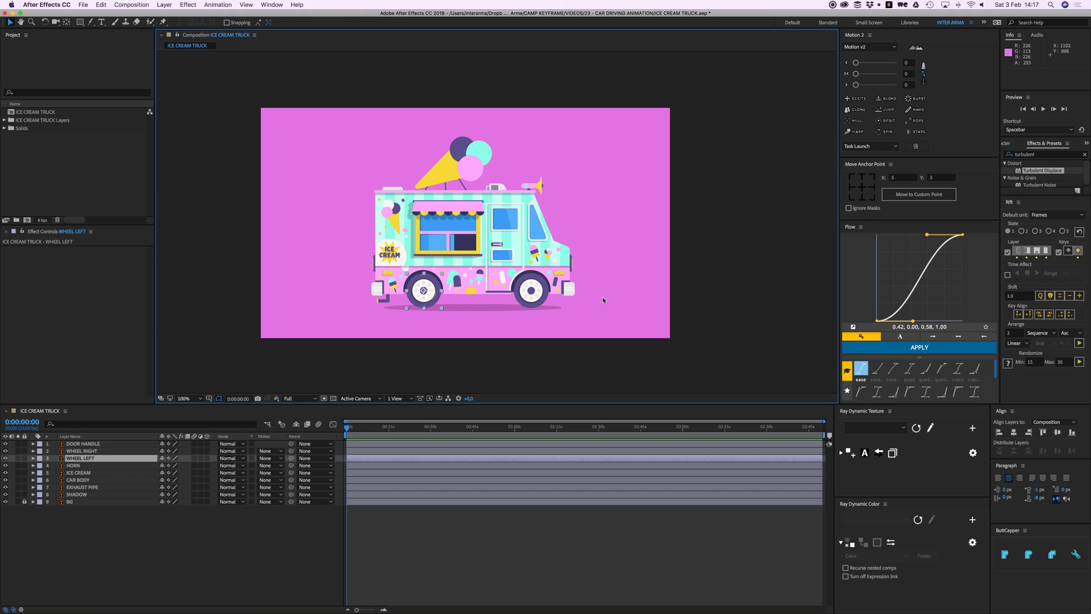
left_click(684, 275)
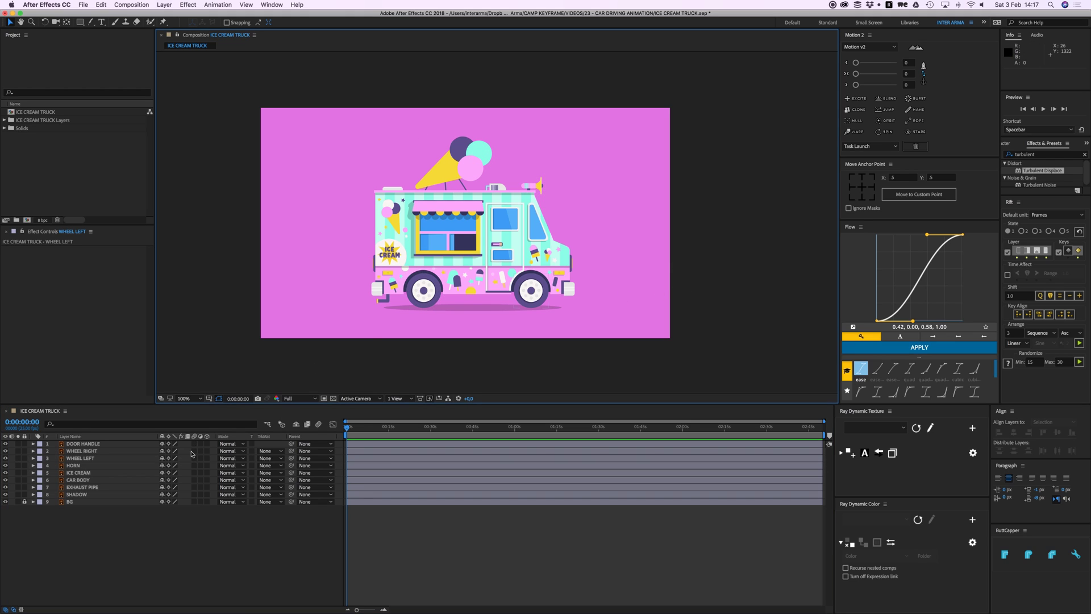
left_click(95, 494)
left_click(91, 487)
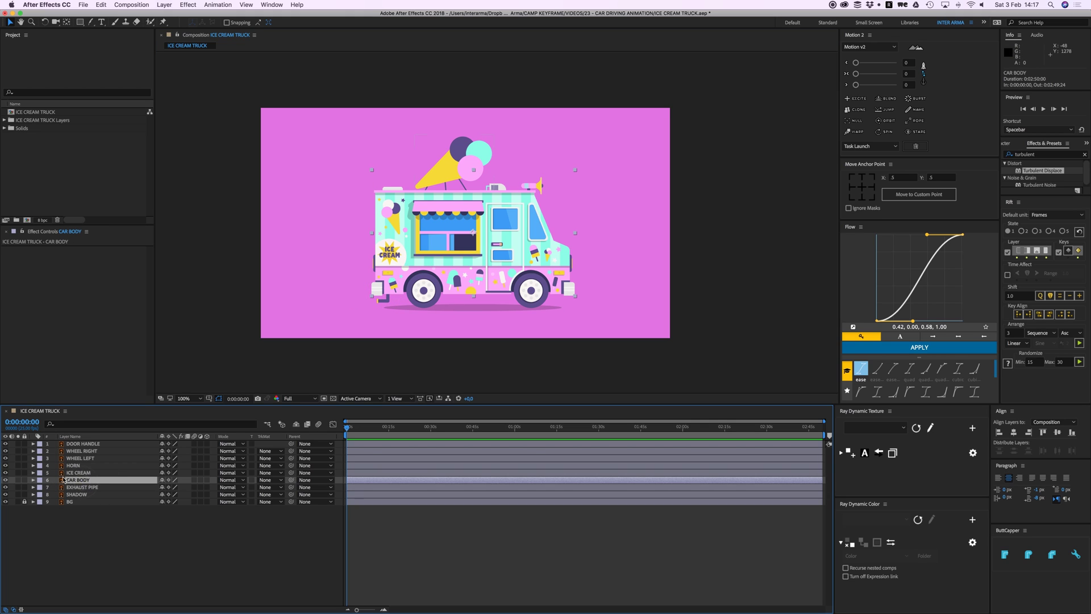
left_click(80, 472)
left_click(77, 465)
left_click(81, 458)
left_click(83, 451)
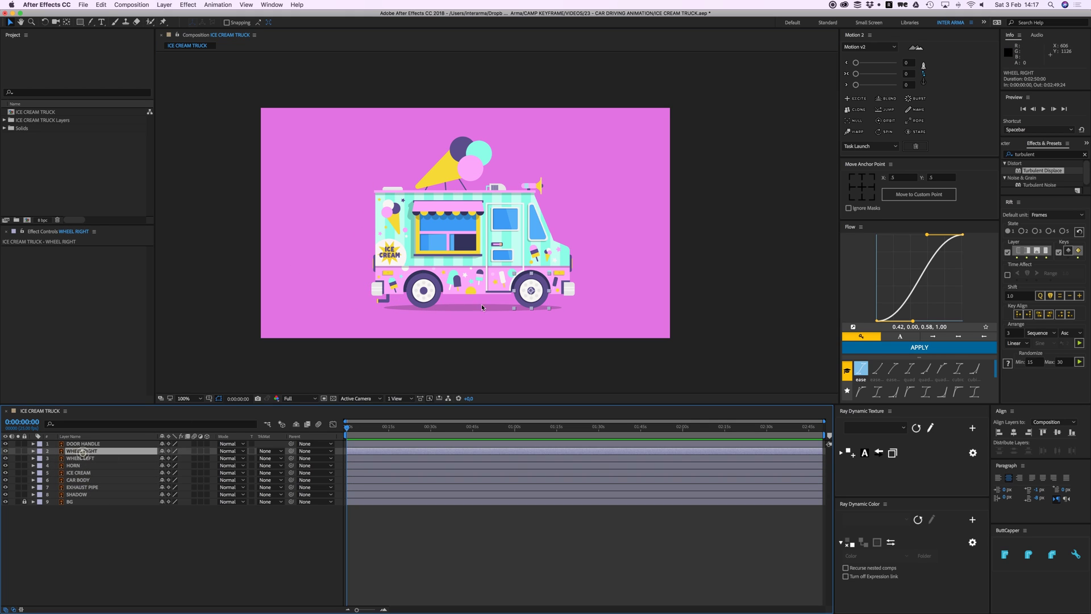
Zoom in to locate the door handle on the truck and select its DOOR HANDLE layer.
left_click(505, 247)
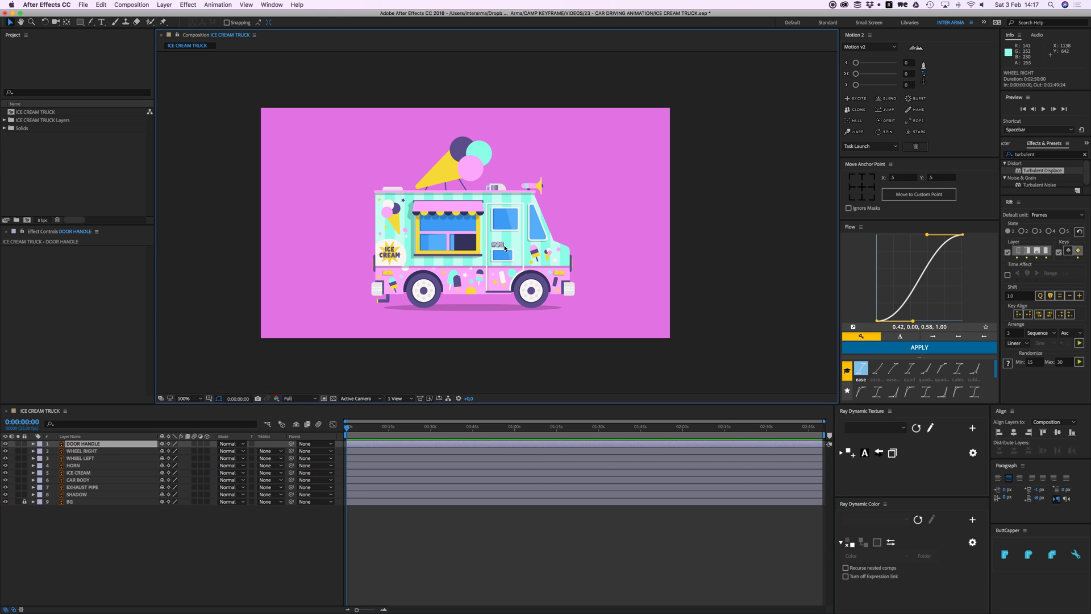
key("period")
key("period")
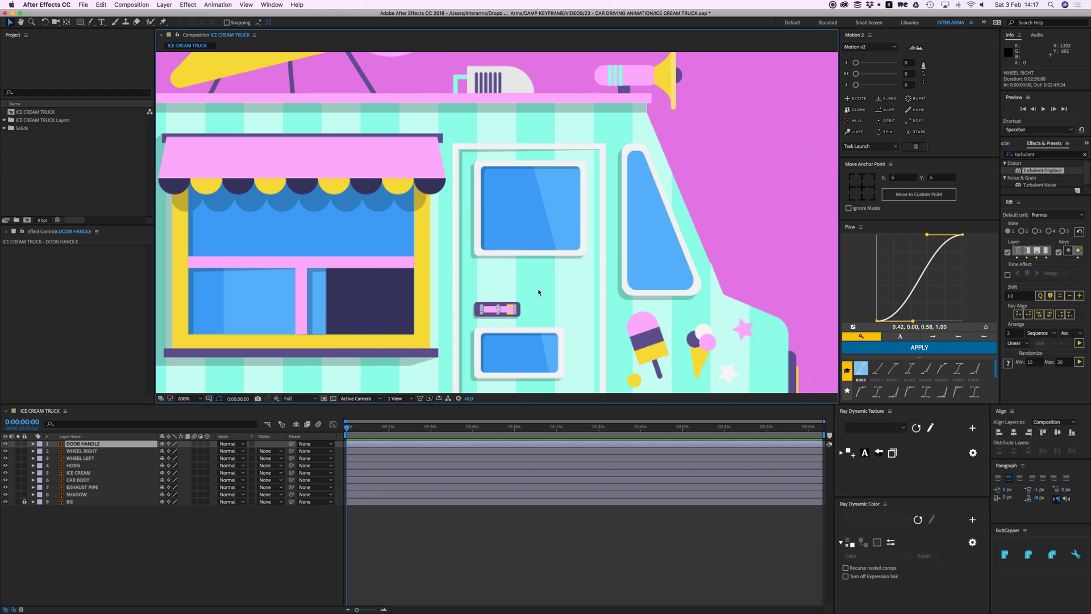
key("comma")
key("comma")
left_click(722, 284)
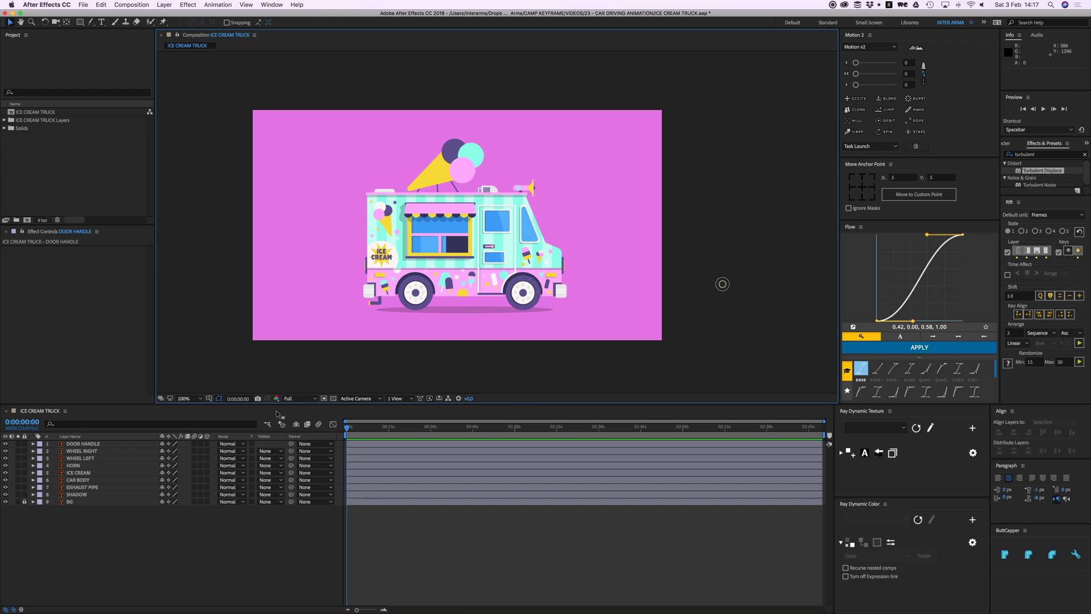
left_click(90, 445)
key("KP_6")
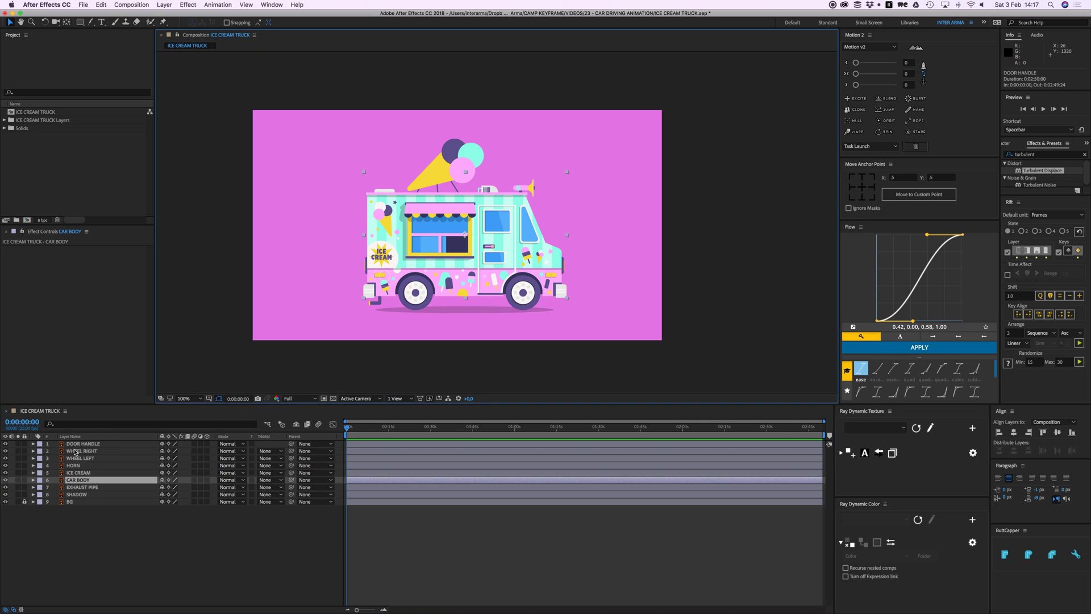
Parent DOOR HANDLE, WHEEL RIGHT, WHEEL LEFT, HORN, ICE CREAM and EXHAUST PIPE to CAR BODY.
left_click(85, 444)
left_click(85, 465, "shift")
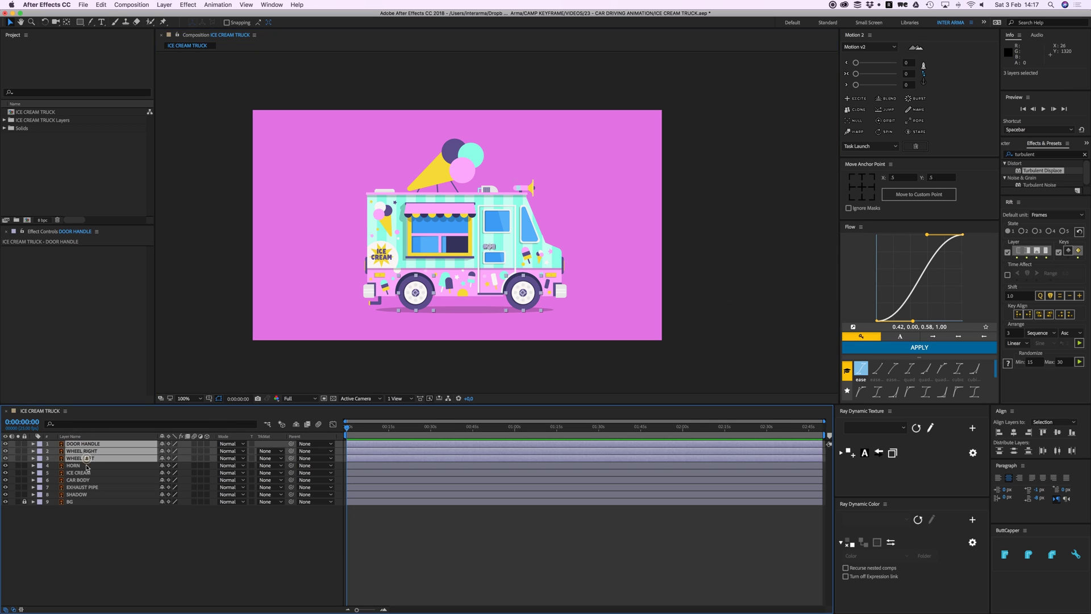
left_click(87, 472, "super")
left_click(91, 487, "super")
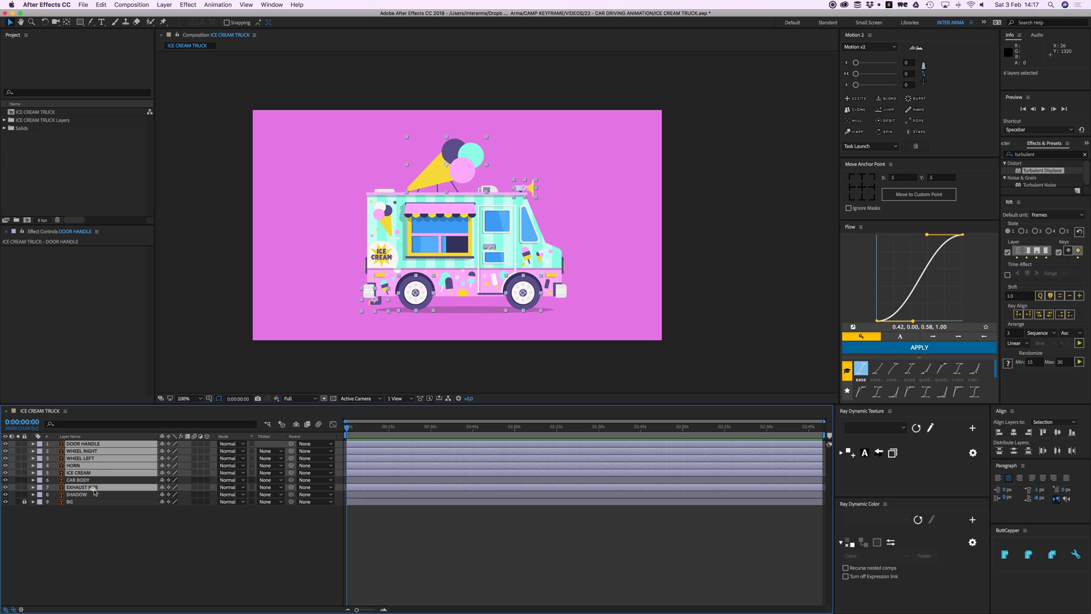
left_click_drag(291, 487, 85, 480)
Test-drag CAR BODY to confirm the parts follow it, then undo the move.
left_click(82, 480)
left_click_drag(502, 263, 455, 231)
key("super+z")
left_click(467, 547)
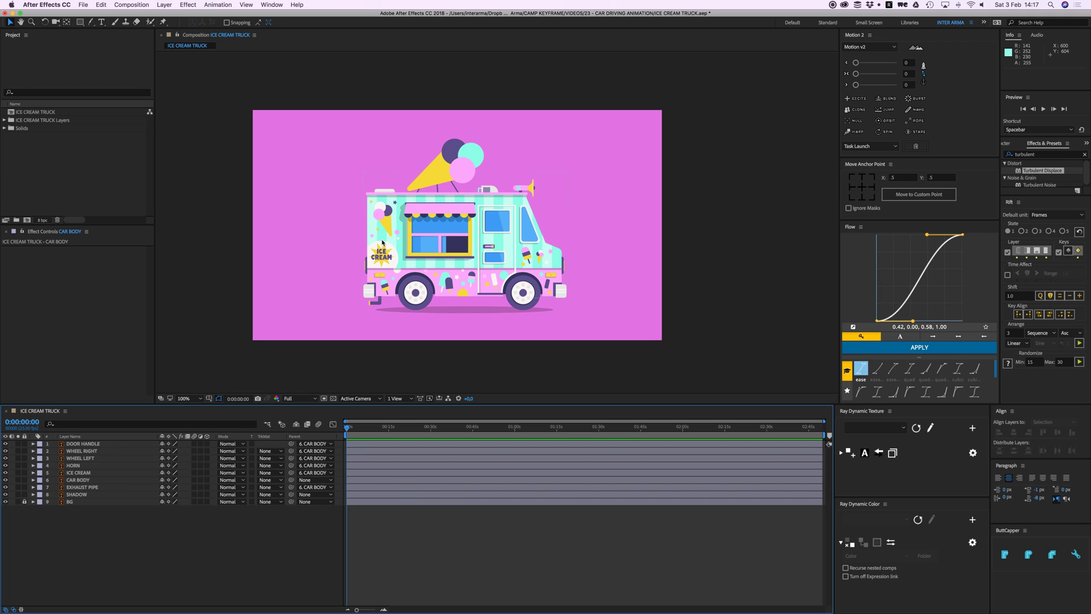
left_click(386, 266)
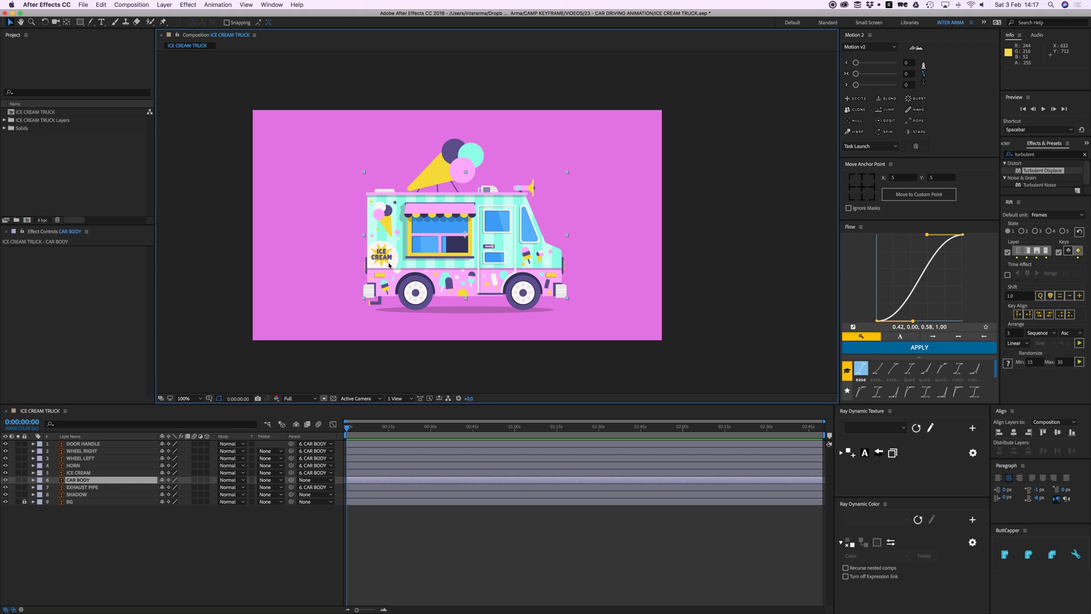
Move CAR BODY's anchor point onto the rear wheel with the Pan Behind tool.
left_click_drag(390, 265, 396, 261)
key("super+z")
left_click(66, 22)
left_click_drag(466, 237, 415, 293)
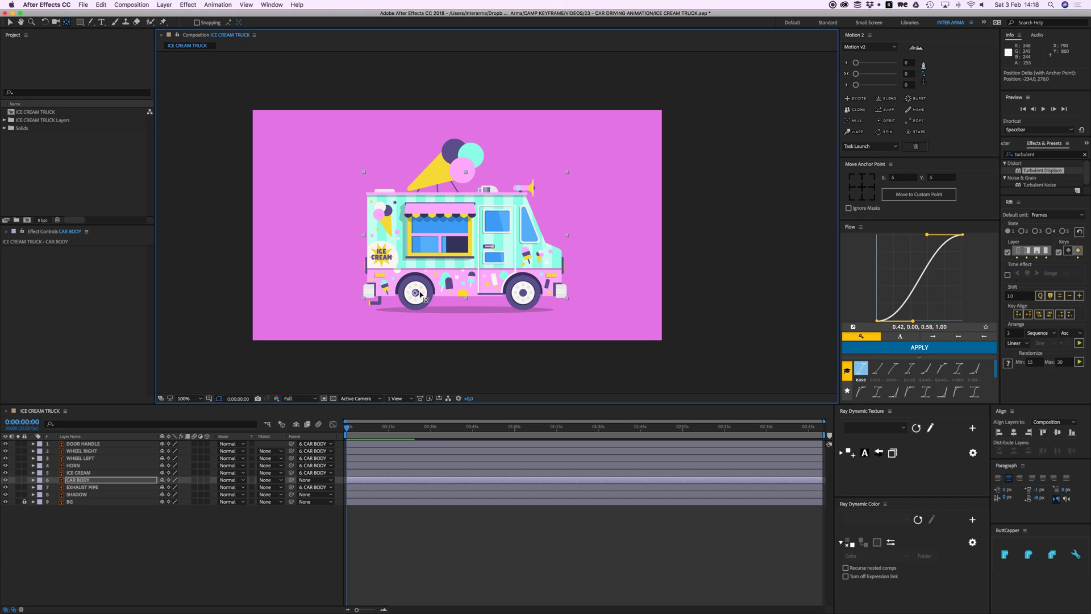
Test-tilt the truck around the rear wheel, then undo the rotations to level it.
key("w")
left_click_drag(523, 266, 521, 256)
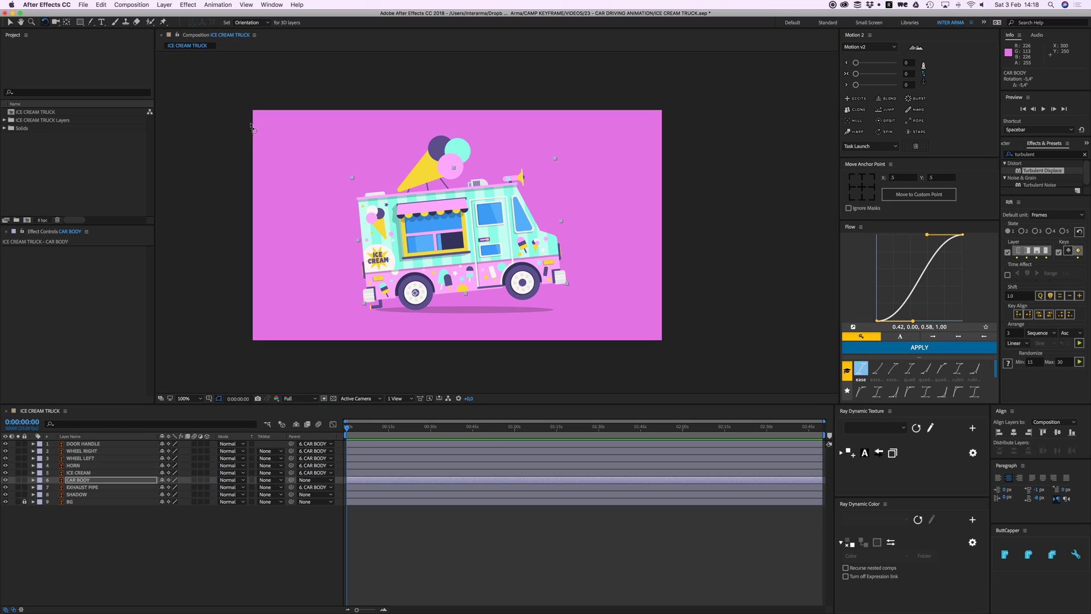
left_click_drag(511, 253, 466, 312)
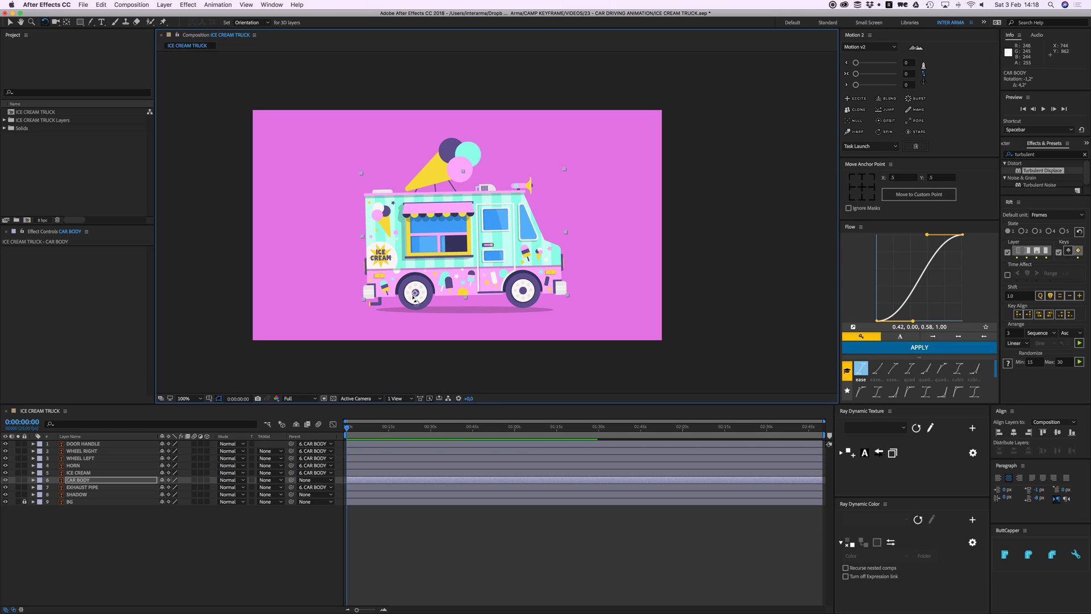
key("super+z")
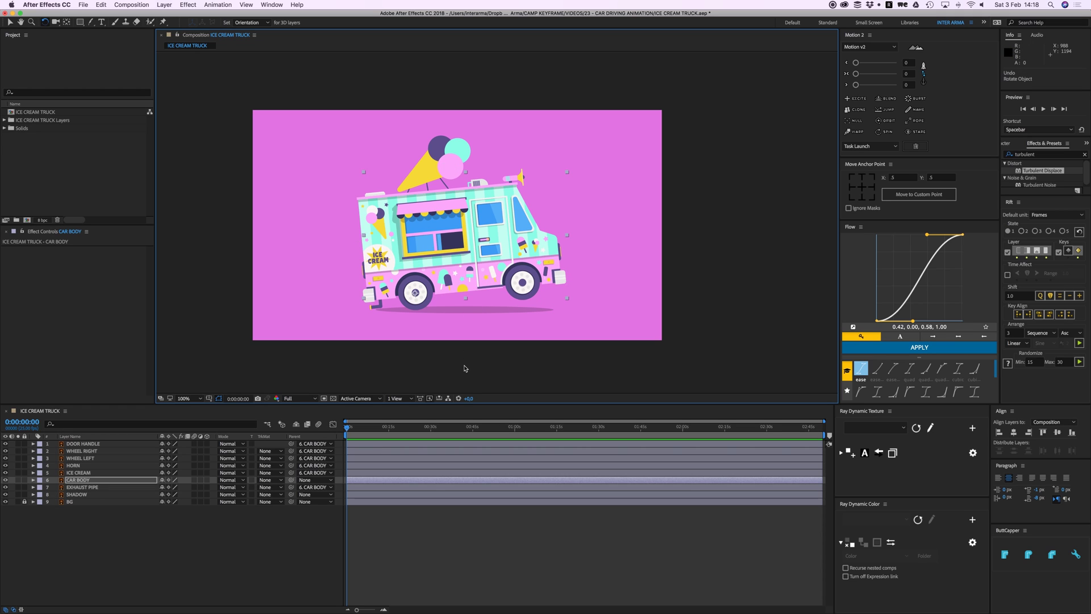
key("super+z")
left_click(432, 550)
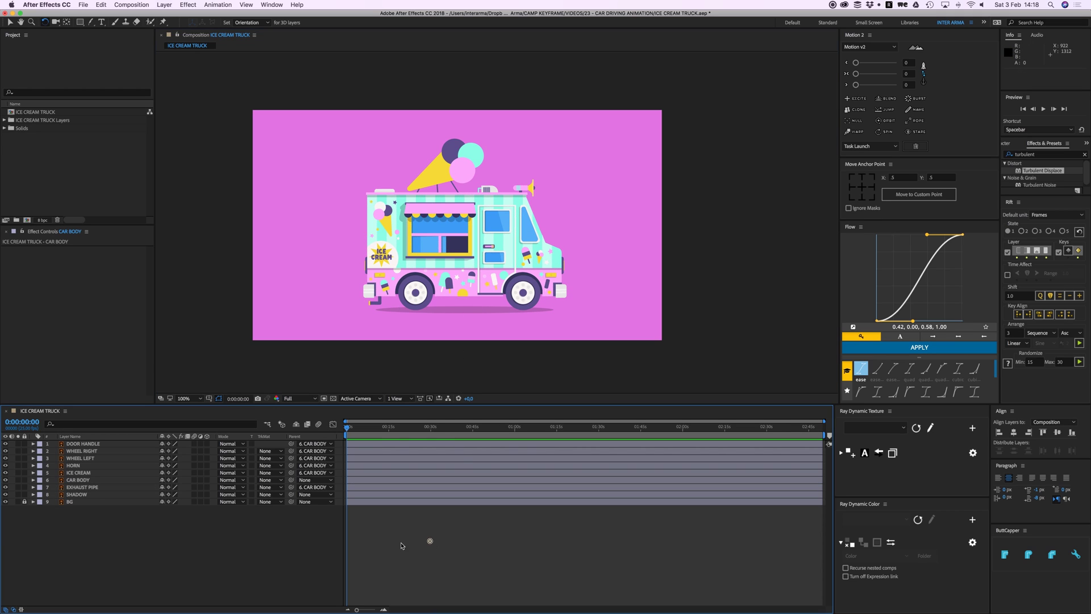
Split CAR BODY's Position into separate X Position and Y Position properties.
left_click(79, 480)
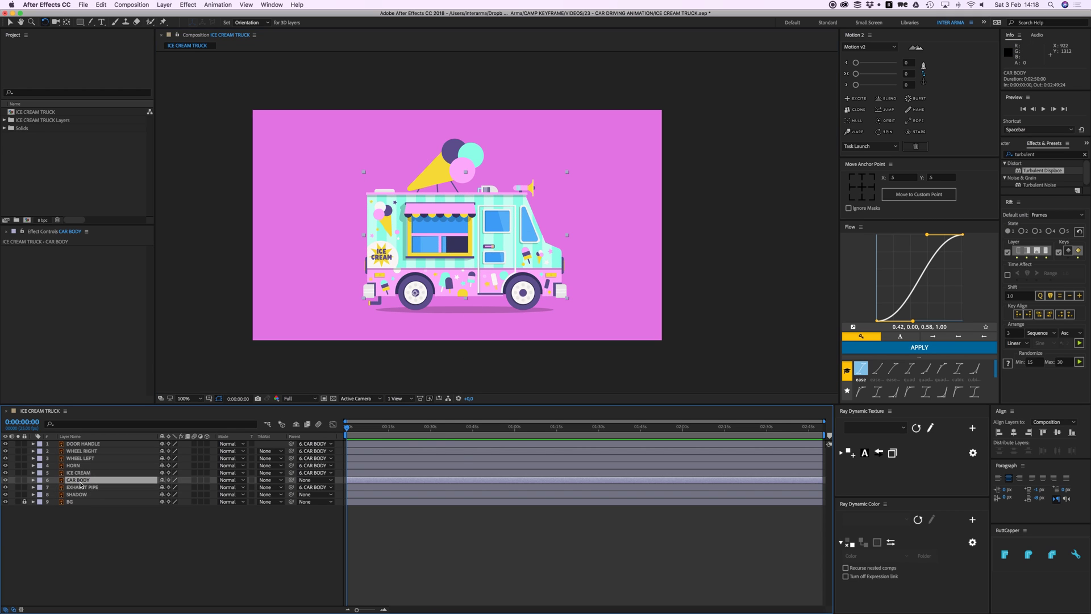
key("p")
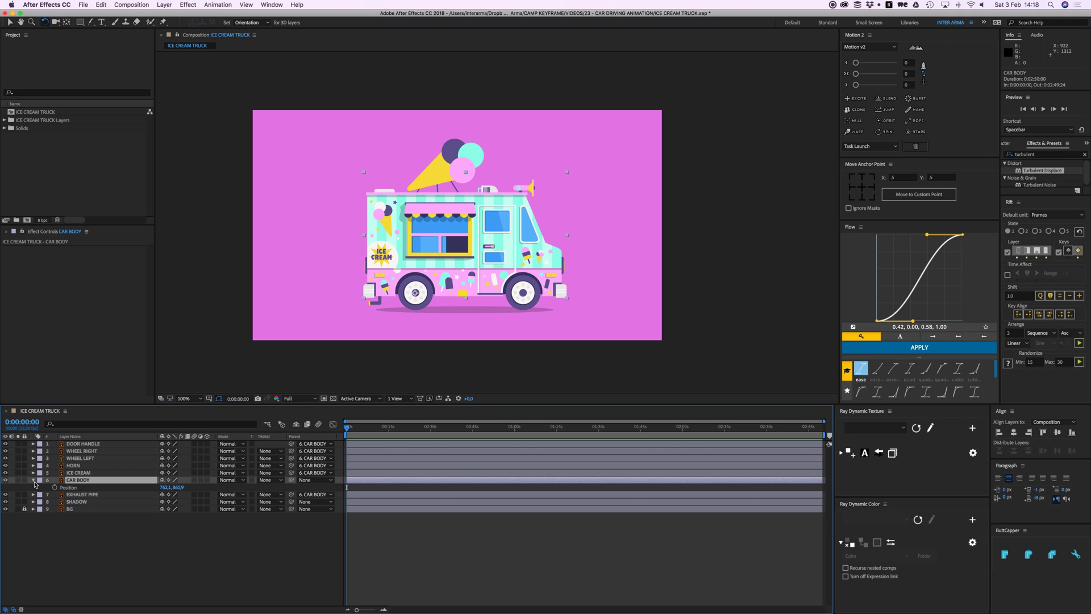
right_click(73, 489)
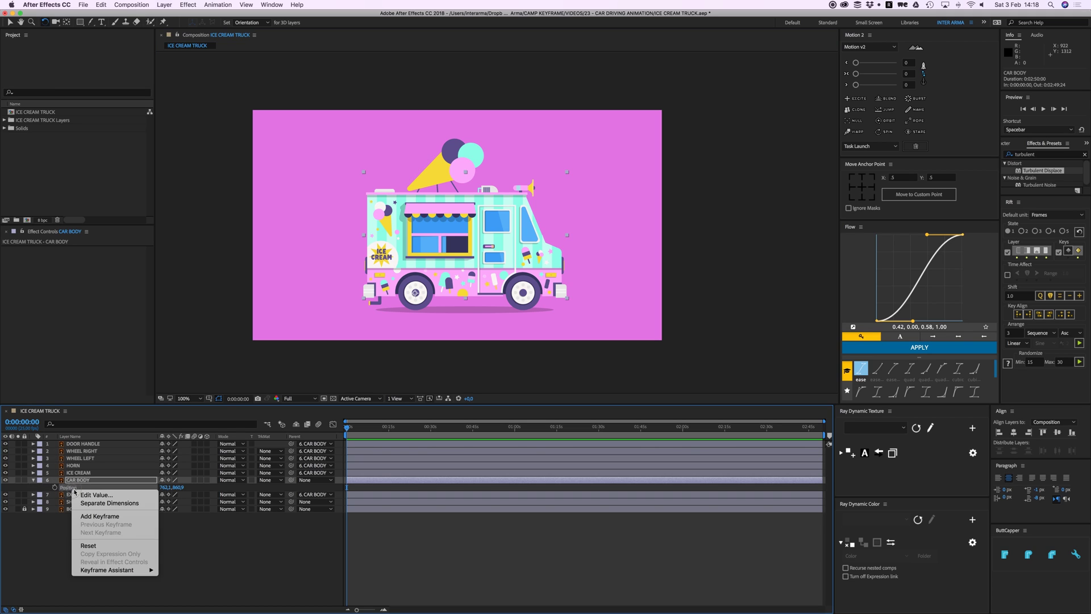
left_click(118, 504)
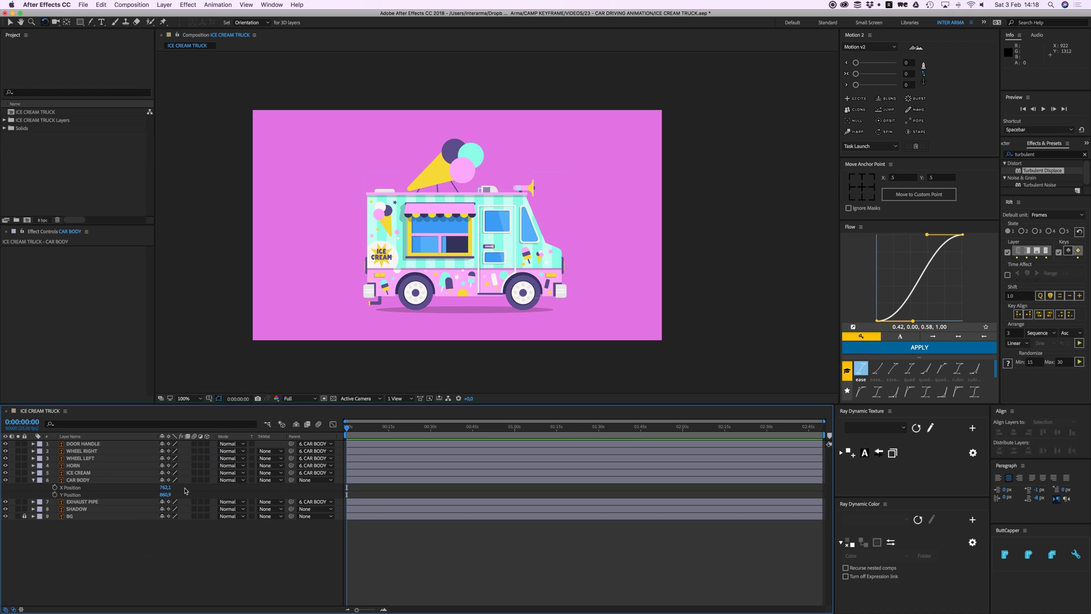
Test-drag the X Position value, undo it, and reselect CAR BODY with the Selection tool.
mouse_move(165, 487)
left_mouse_down()
mouse_move(131, 488)
mouse_move(176, 500)
left_mouse_up()
key("super+z")
key("v")
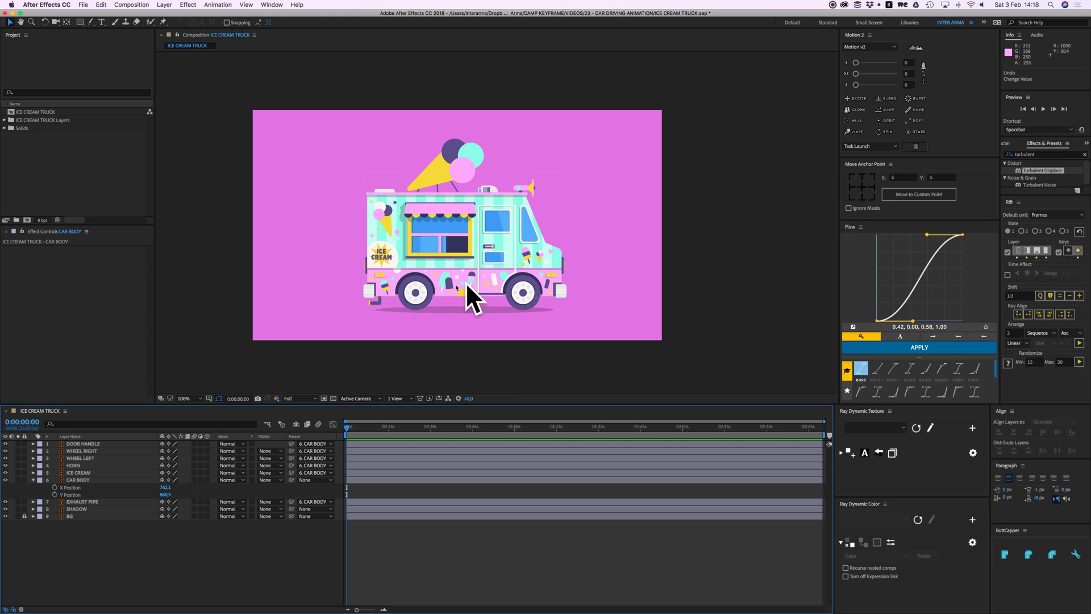
left_click(71, 494)
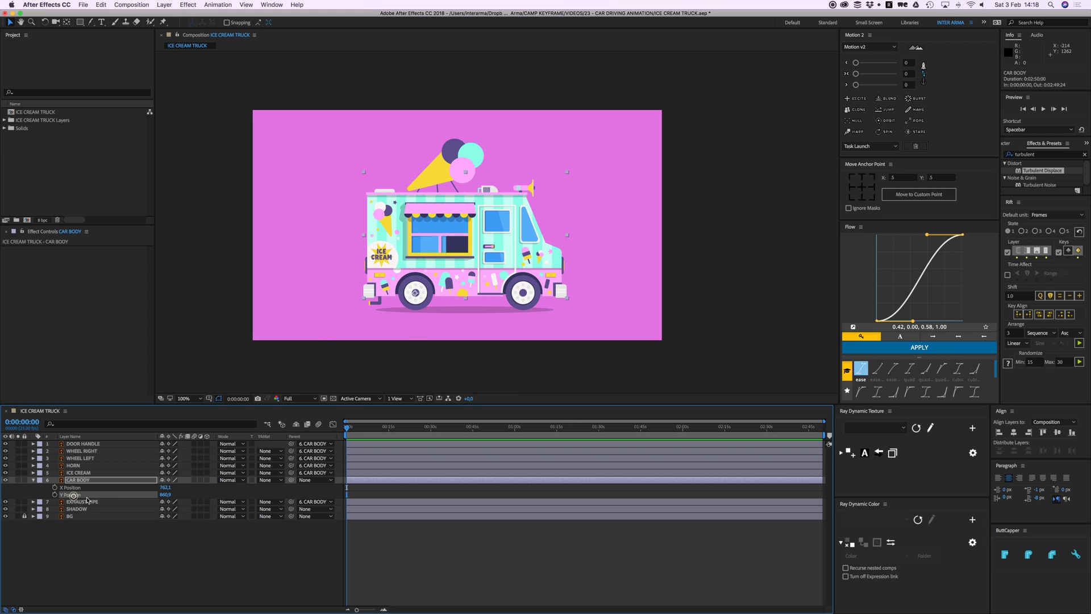
Add a wiggle(5,5) expression to CAR BODY's Y Position and preview it.
left_click(55, 494, "alt")
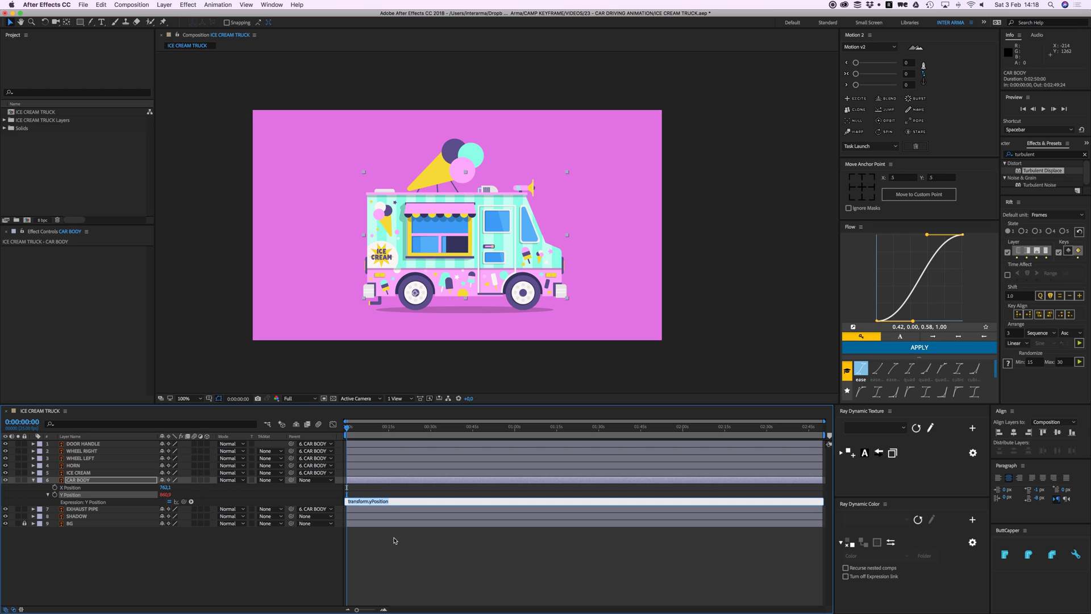
type("wiggle(5,5")
left_click(419, 561)
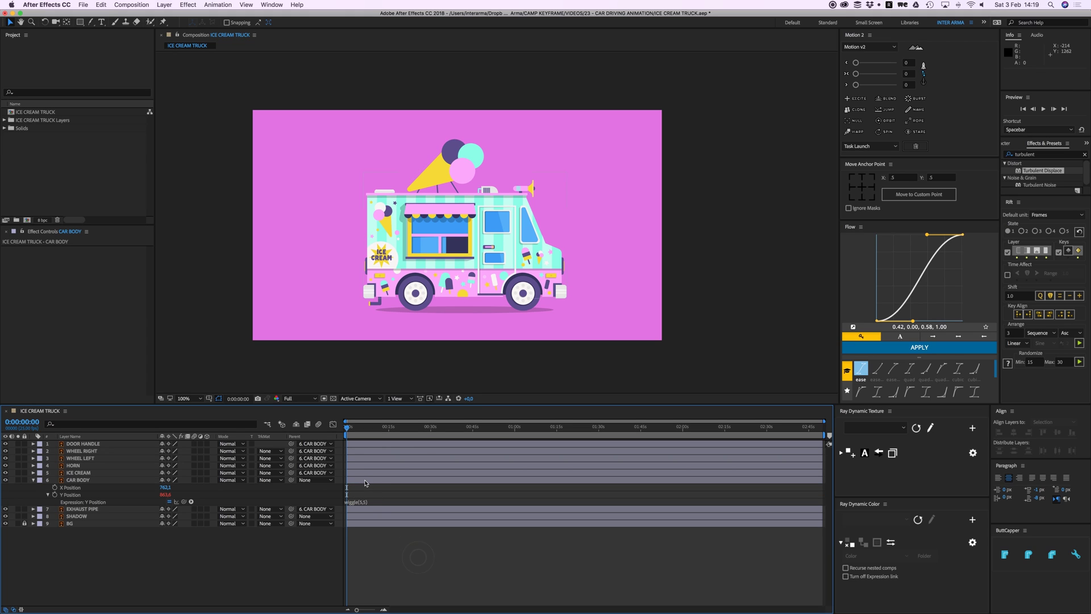
key("space")
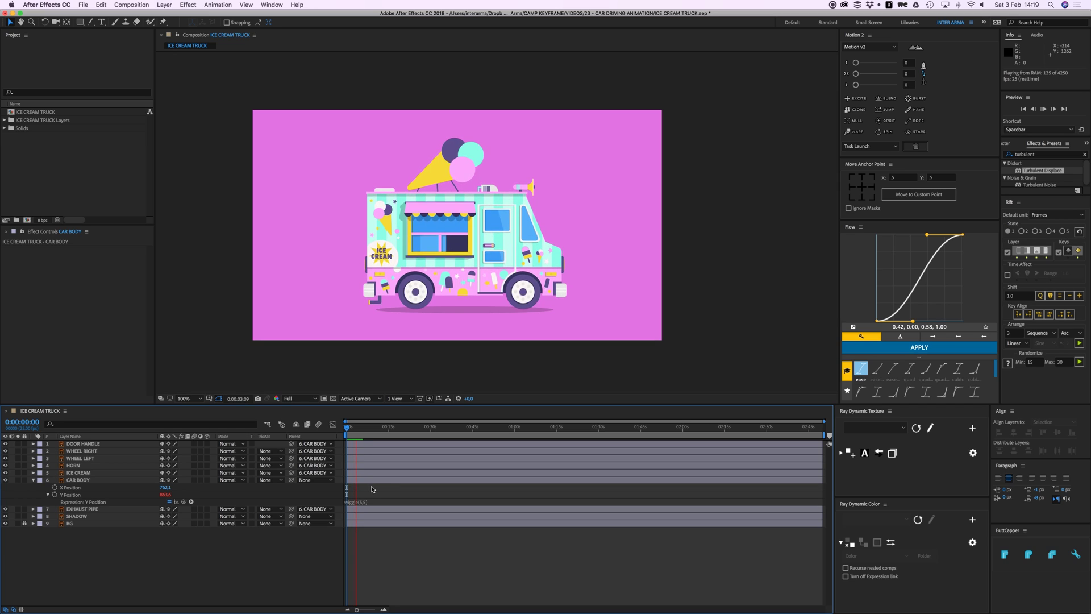
key("space")
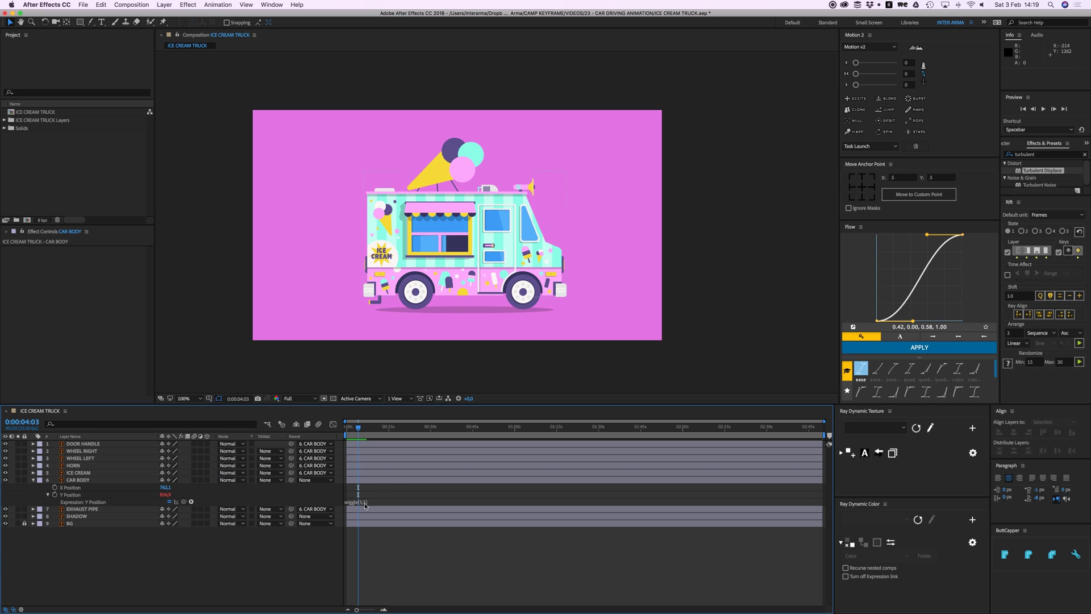
Edit the Y Position wiggle values, trying wiggle(5,50), and preview the result.
left_click(365, 503)
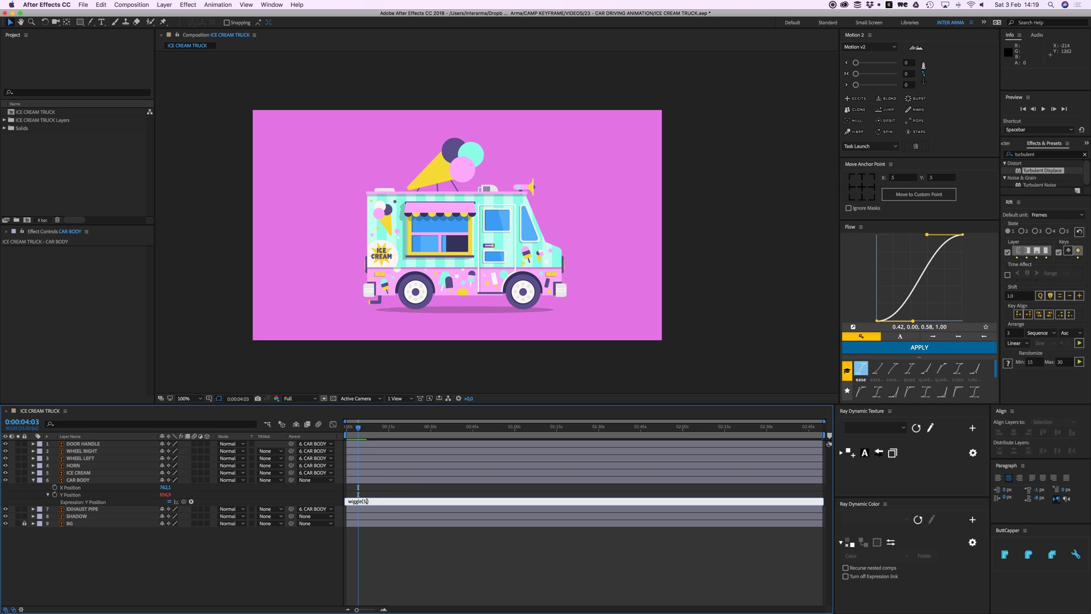
type(",3")
left_click(413, 540)
key("space")
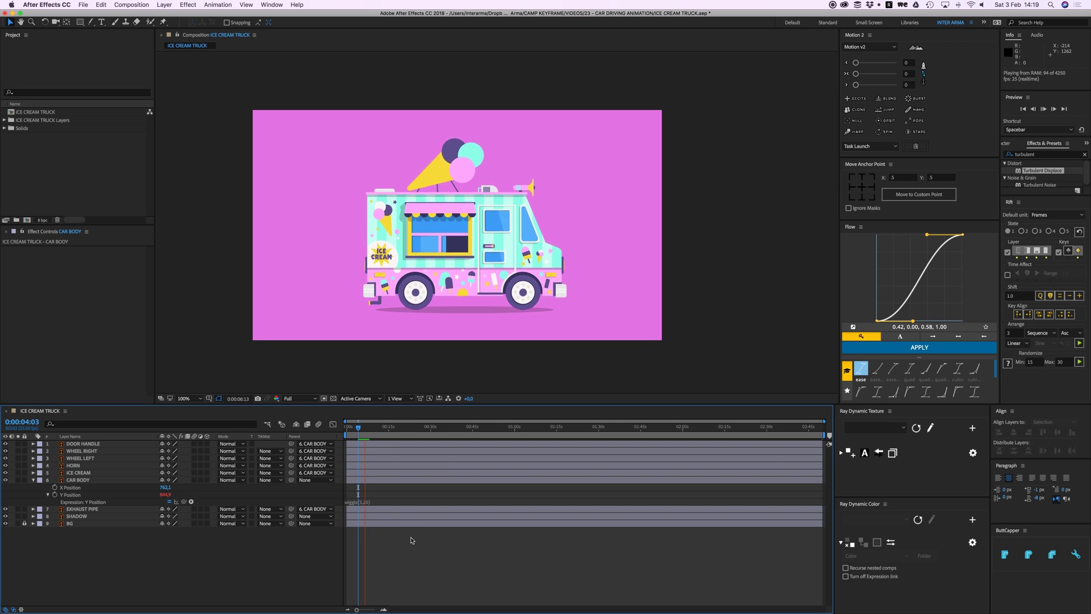
left_click(362, 501)
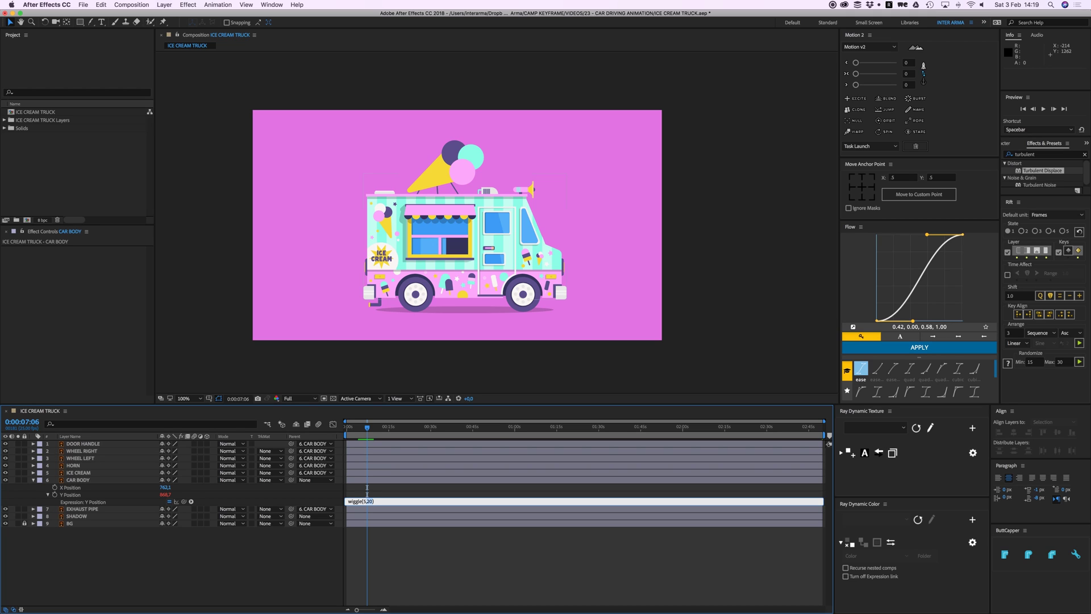
left_click(433, 560)
key("space")
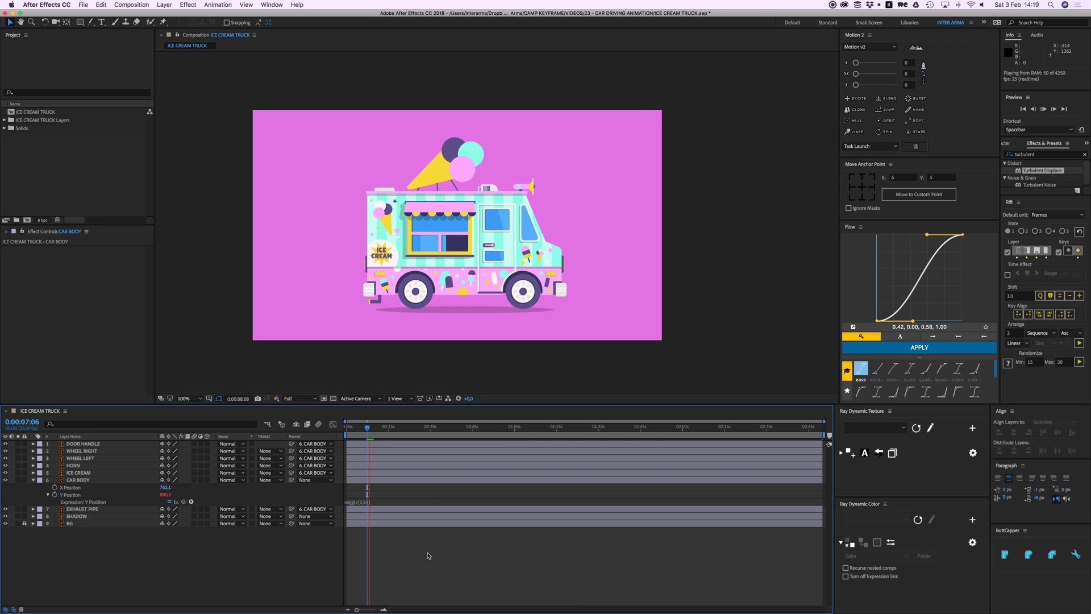
Reduce the Y Position expression to wiggle(5,3) and preview the smaller jiggle.
left_click(369, 501)
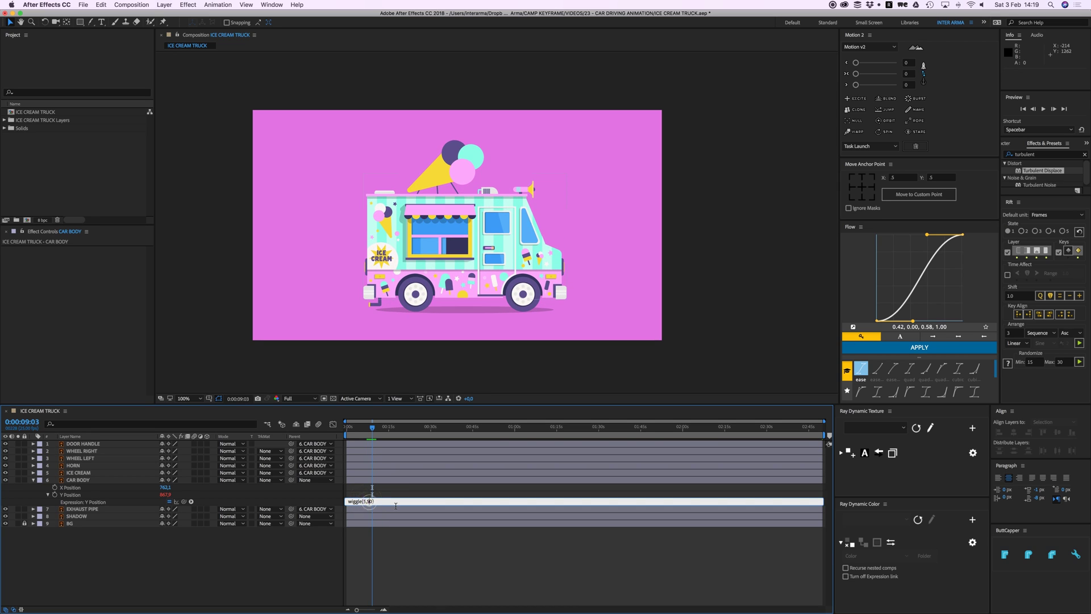
key("Right")
key("Right")
type("3")
left_click(433, 554)
key("space")
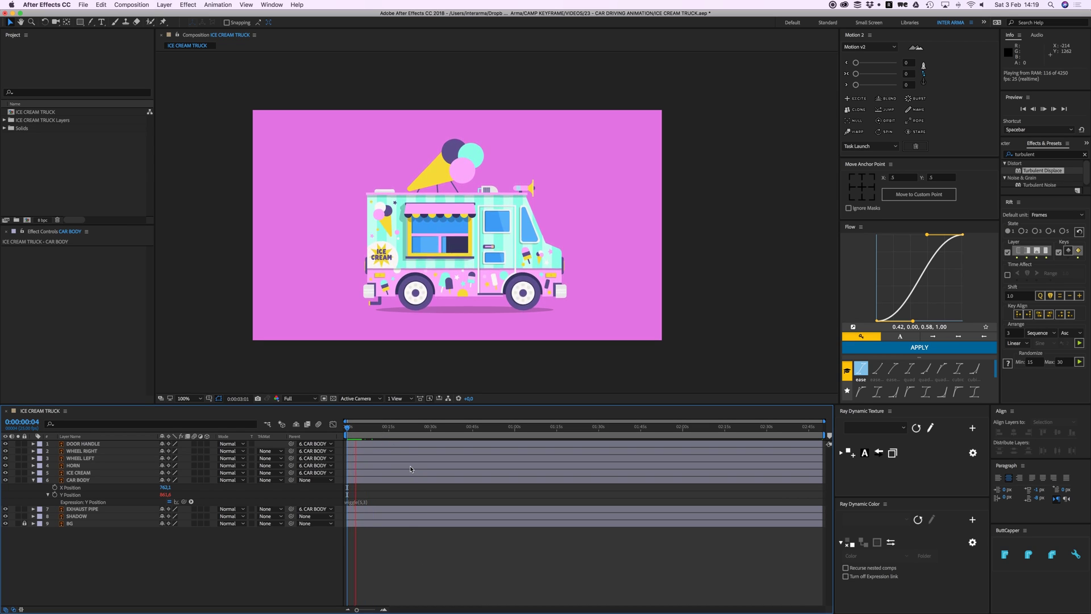
Try a faster wiggle(20,3) on Y Position and preview it.
left_click(362, 502)
key("BackSpace")
key("BackSpace")
type("20,")
left_click(398, 540)
key("space")
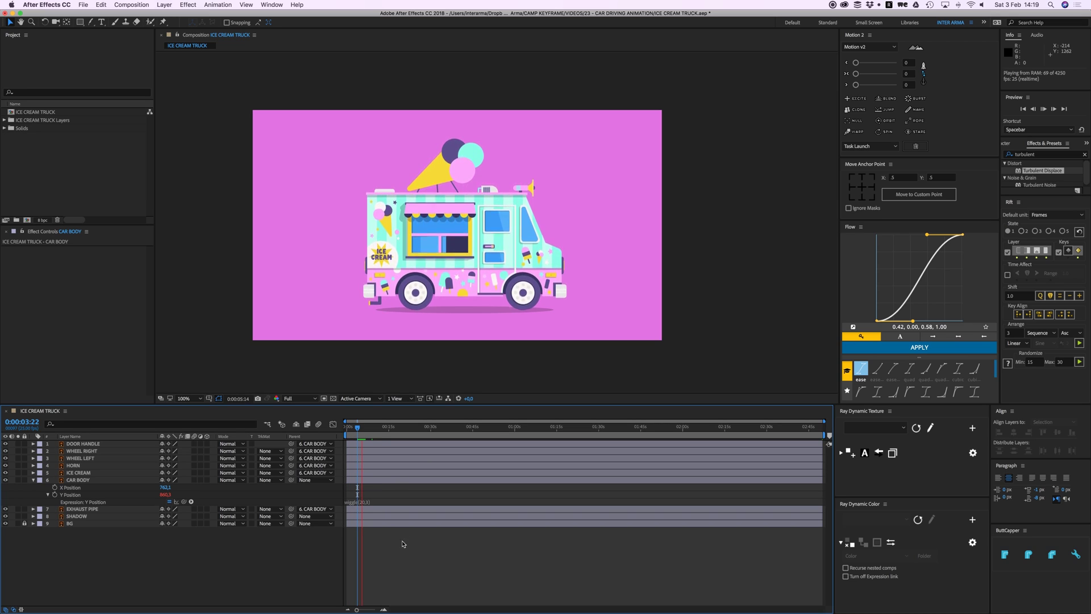
Set the Y Position expression back to wiggle(5,3) and preview.
left_click(366, 501)
key("BackSpace")
type("5")
left_click(415, 574)
key("space")
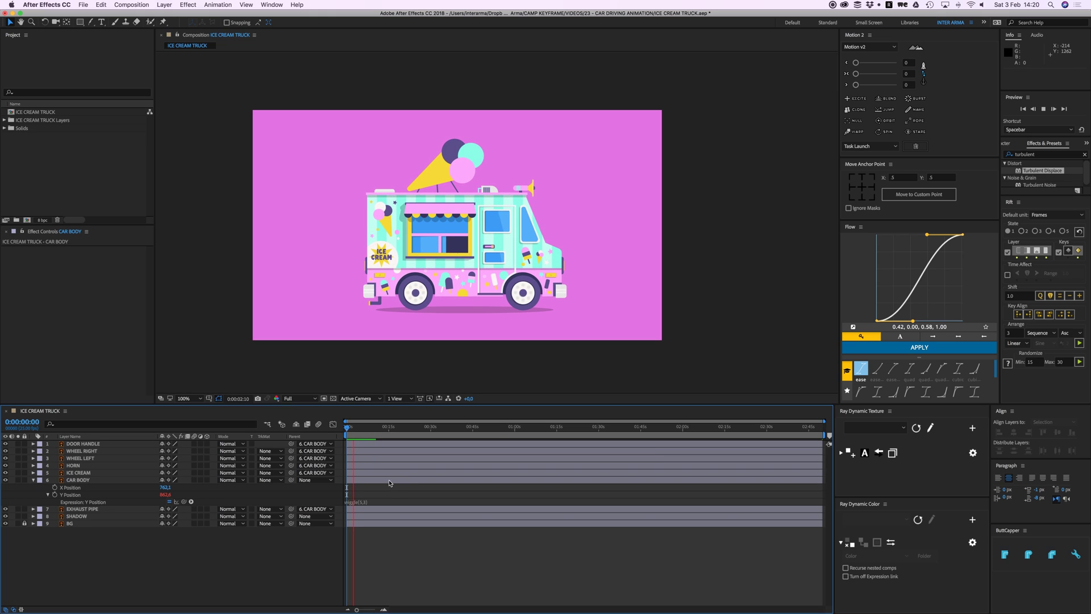
At 0:00:01:09, test-rotate CAR BODY with the Rotation tool, then undo.
left_click(388, 482)
left_click_drag(353, 430, 346, 434)
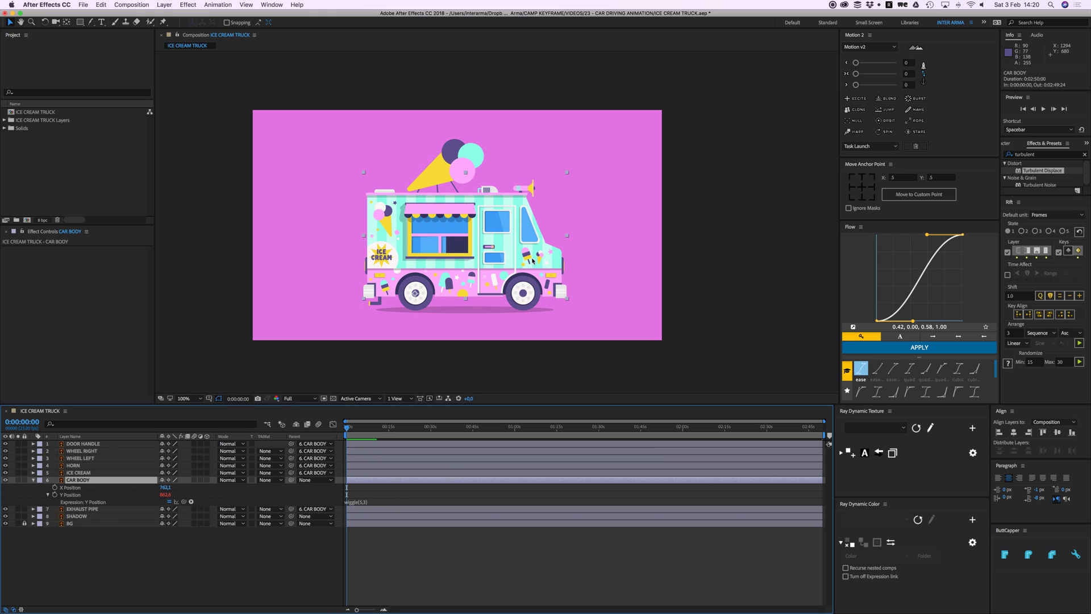
key("w")
left_click_drag(533, 261, 517, 230)
key("super+z")
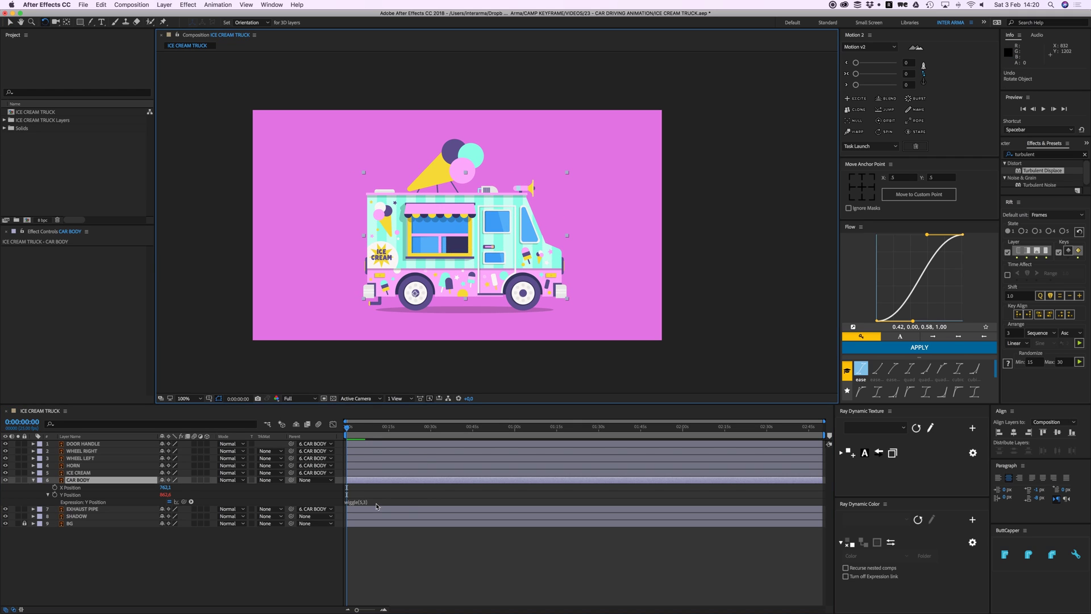
Add a wiggle(5,5) expression to CAR BODY's Rotation and preview the rocking.
key("r")
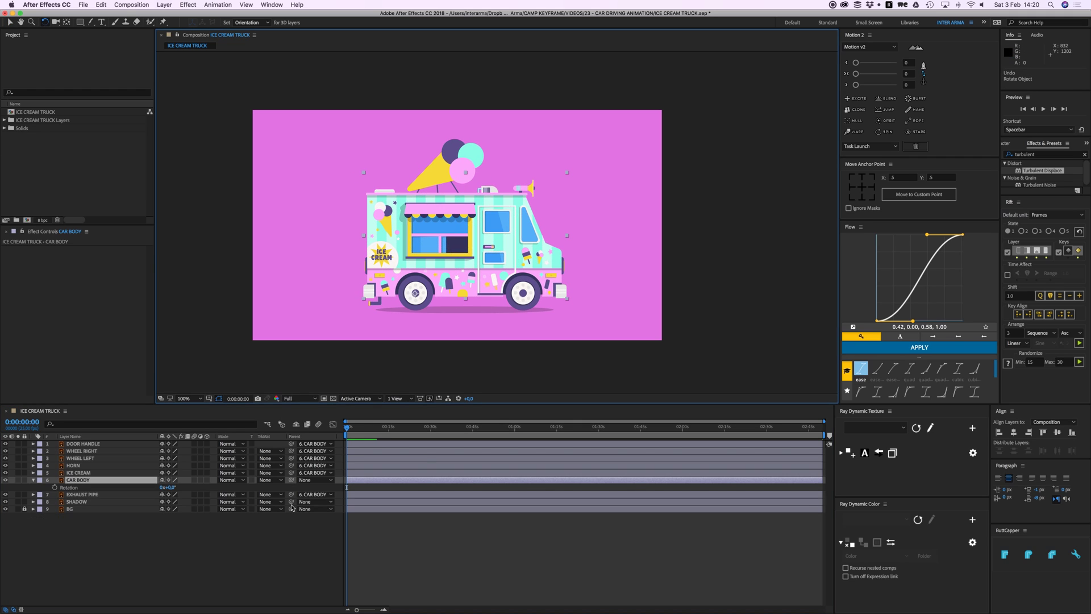
left_click(54, 487, "alt")
type("wiggle(5,5")
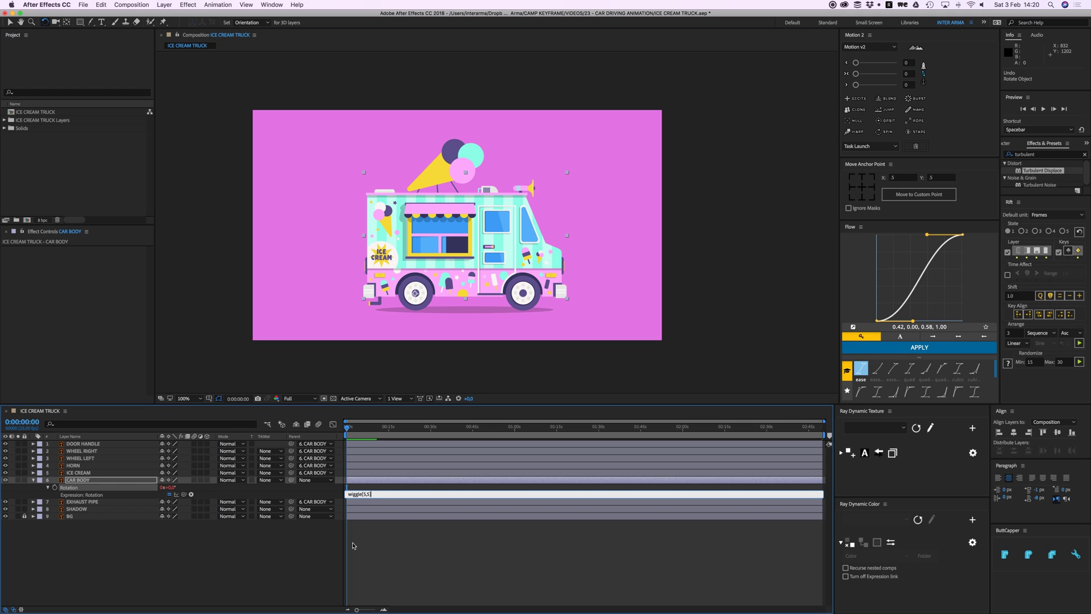
left_click(389, 546)
key("space")
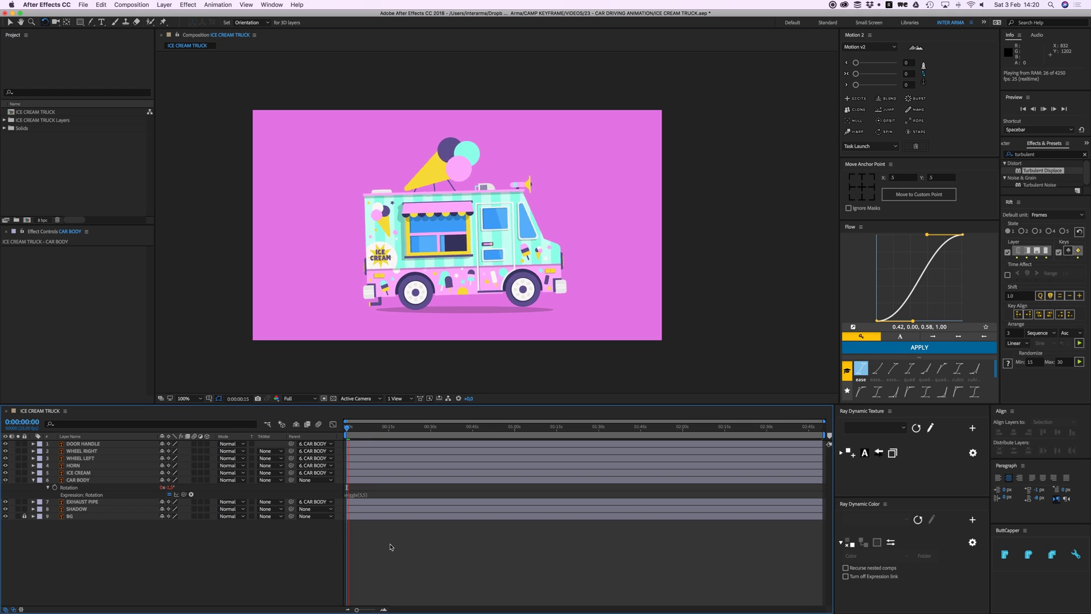
Lower the Rotation wiggle amount to wiggle(5,1) and preview.
left_click(359, 493)
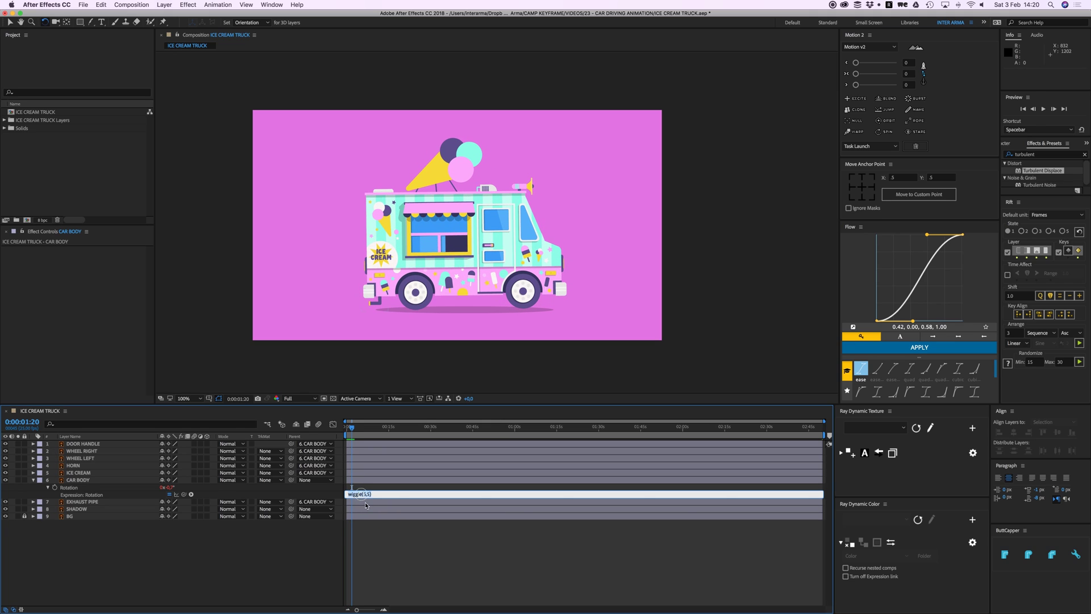
left_click(365, 493)
type("1")
left_click(391, 546)
key("space")
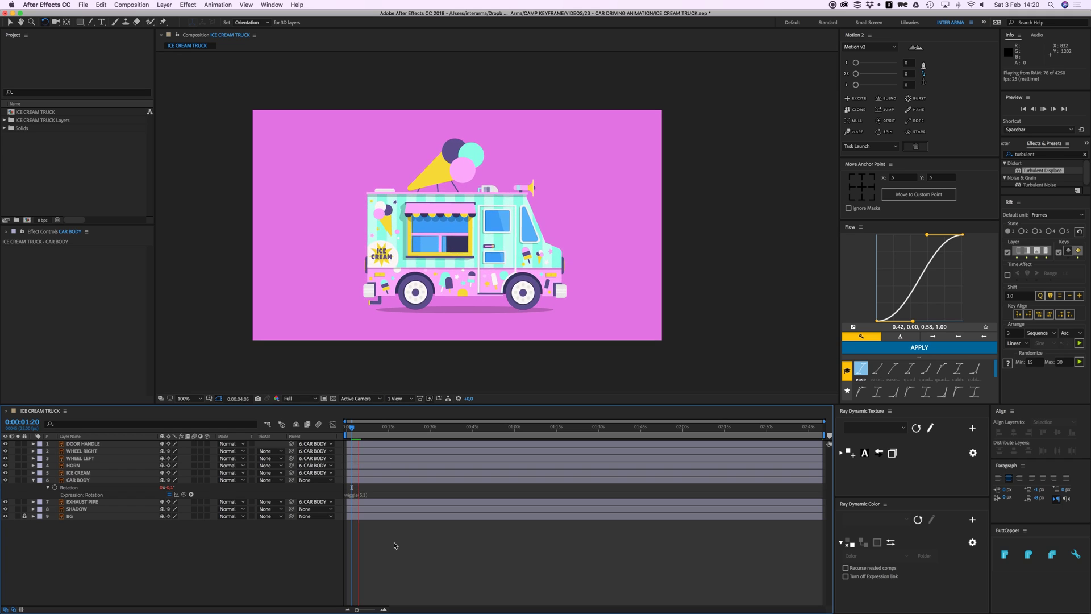
Change the Rotation expression to wiggle(4,1), preview it, and reselect CAR BODY.
left_click(362, 494)
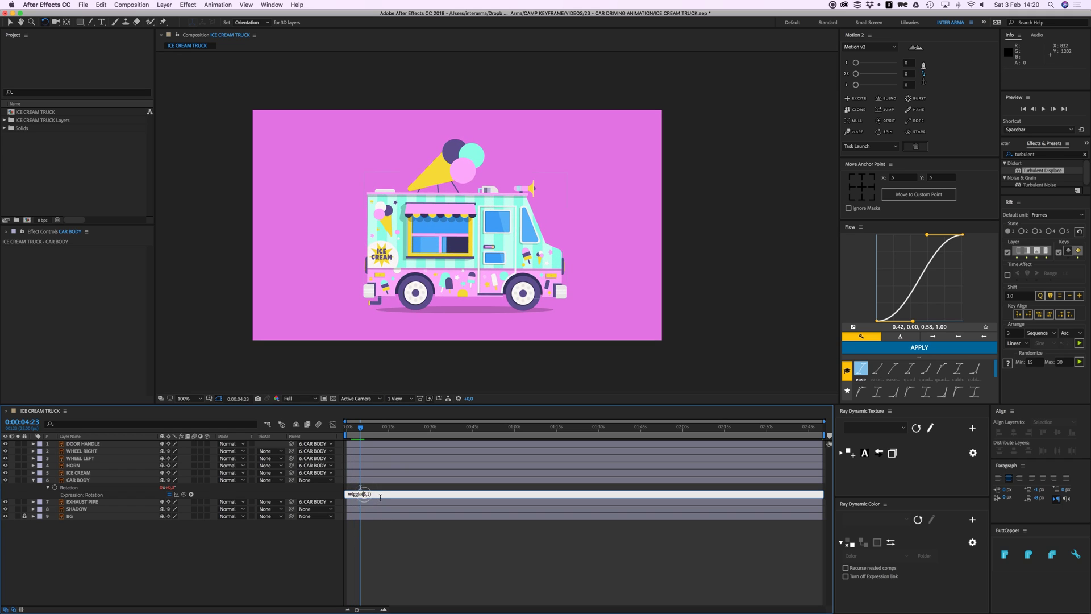
type("4,")
left_click(407, 557)
key("space")
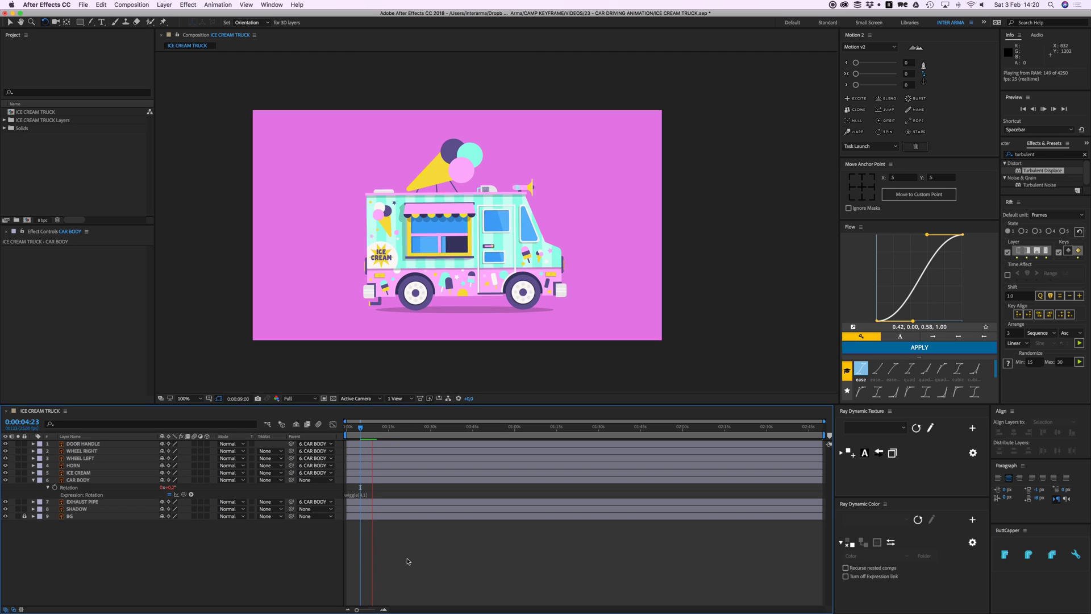
key("space")
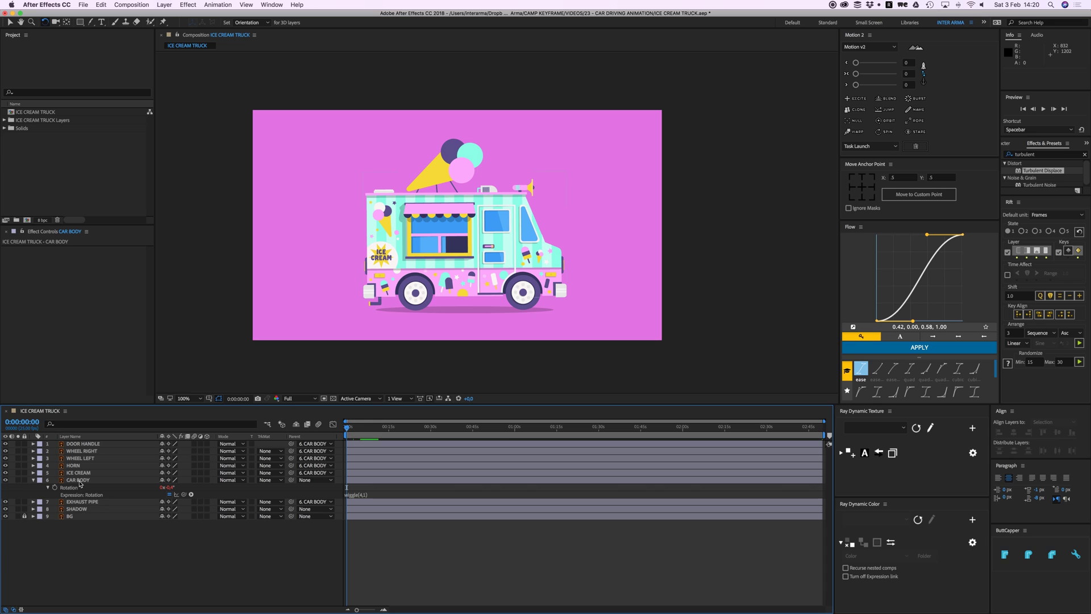
left_click(78, 480)
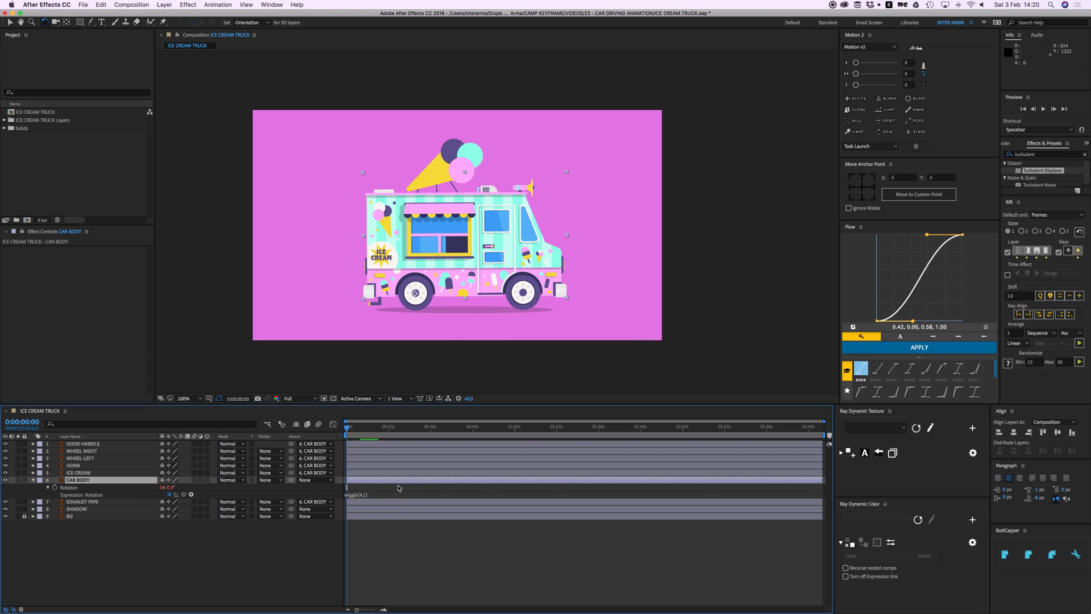
left_click(415, 558)
left_click(366, 482)
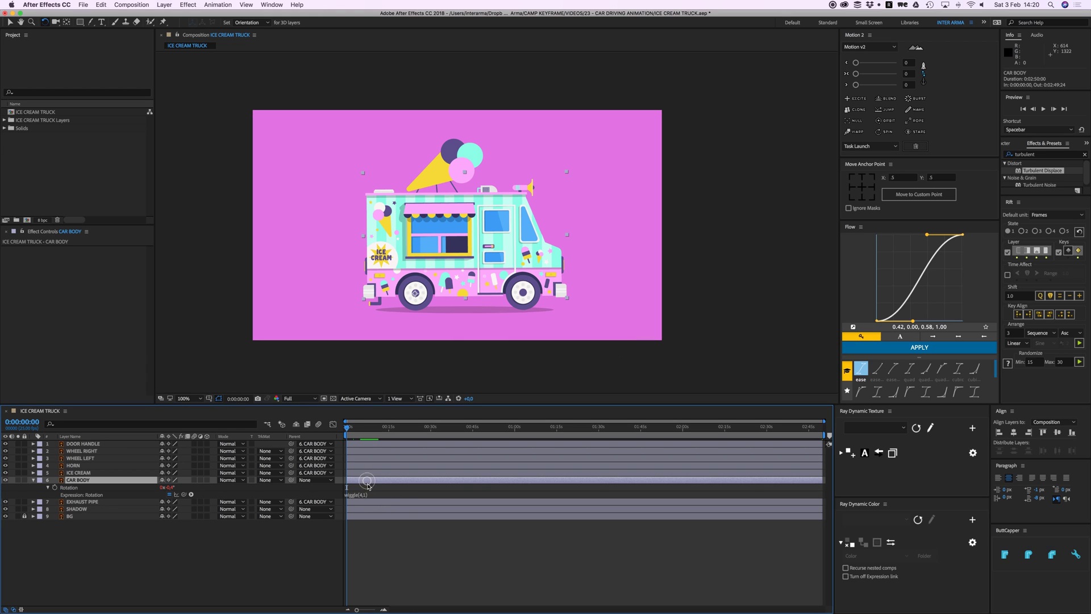
Create a null object from Layer > New and name it CAR ROTATION FRONT.
left_click(168, 8)
left_click(168, 8)
mouse_move(170, 15)
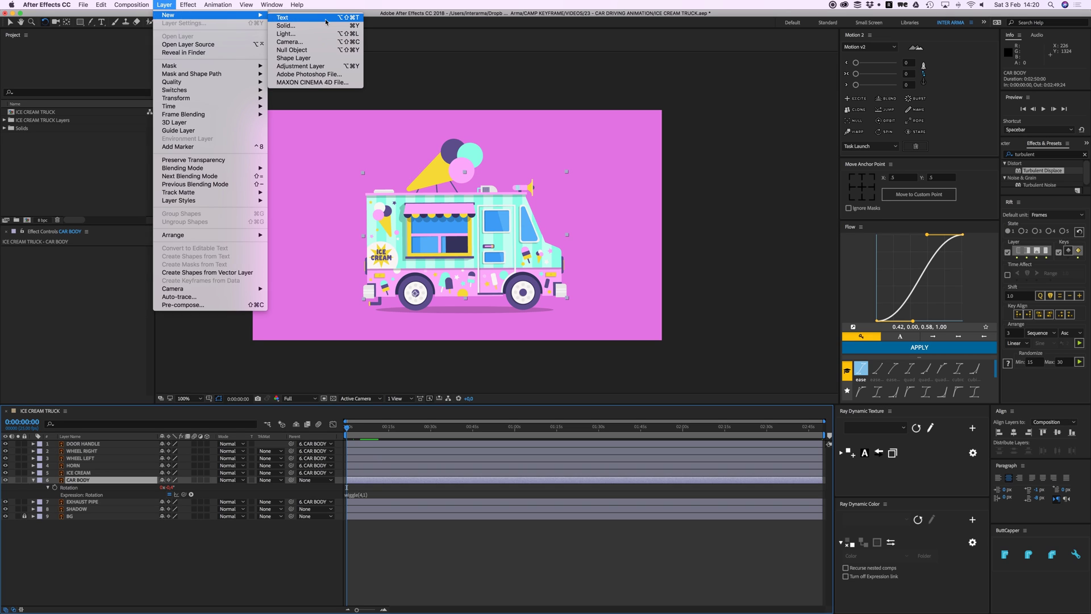
left_click(304, 53)
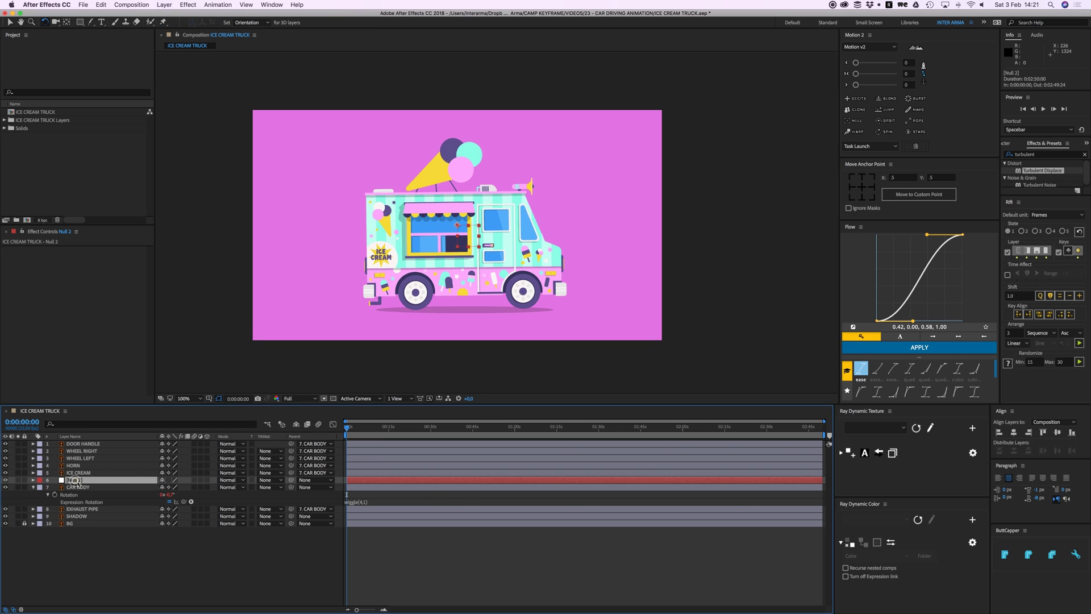
key("Return")
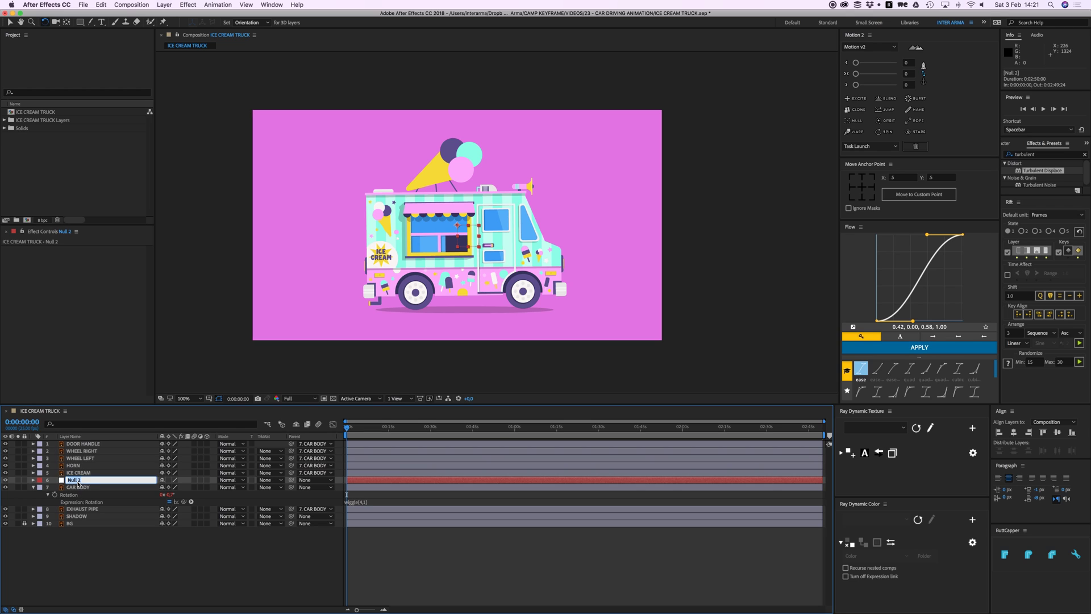
type("CAR ROTATION FRONT")
key("Return")
left_click(94, 488)
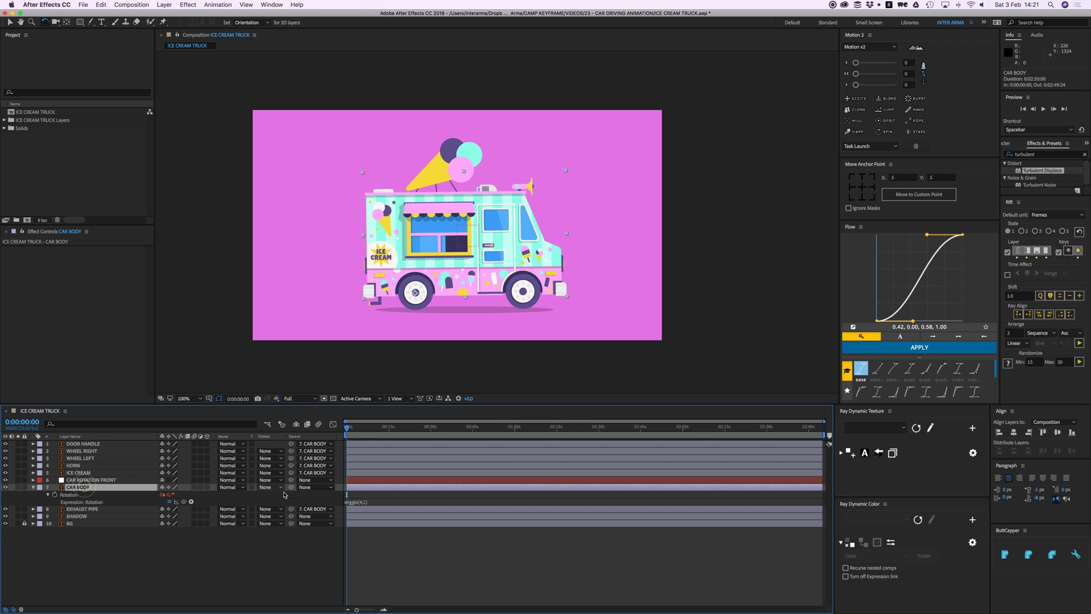
left_click(95, 480)
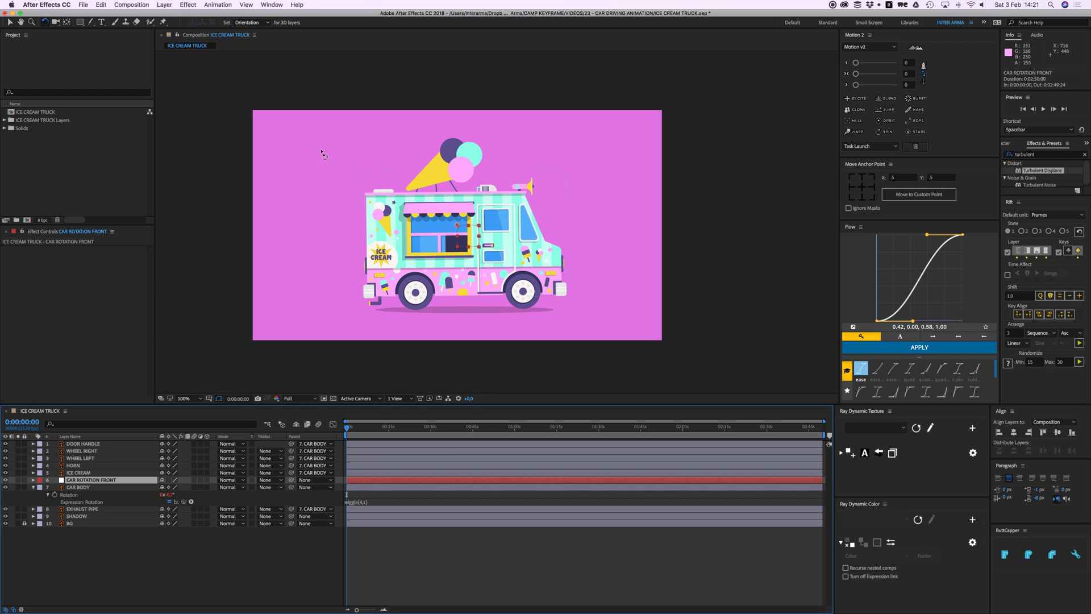
Position the CAR ROTATION FRONT null exactly on the front wheel hub.
left_click(10, 22)
left_click_drag(460, 228, 398, 81)
key("period")
key("period")
left_click_drag(414, 204, 498, 311)
left_click_drag(349, 430, 350, 430)
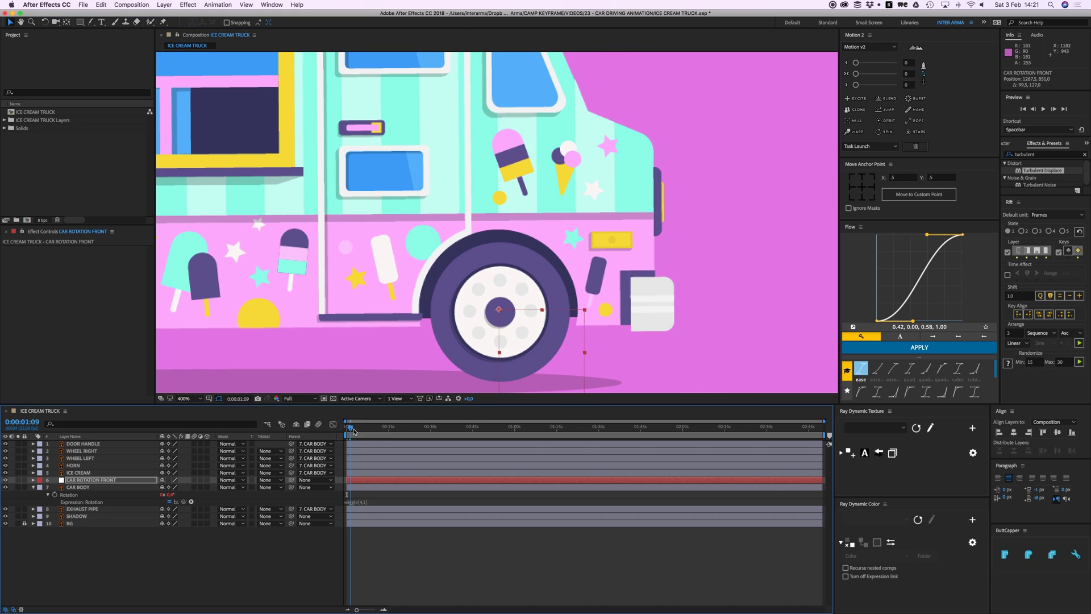
left_click_drag(501, 314, 502, 319)
scroll(538, 272, "down", 3)
scroll(537, 256, "up", 2)
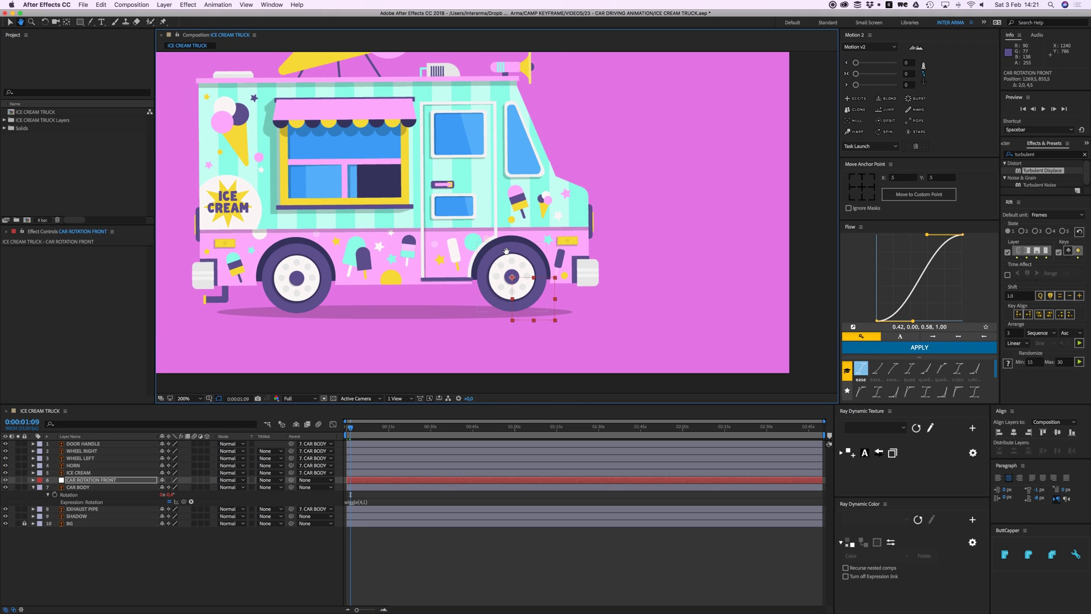
Parent CAR BODY to CAR ROTATION FRONT and test-move the null, then undo.
left_click(113, 488)
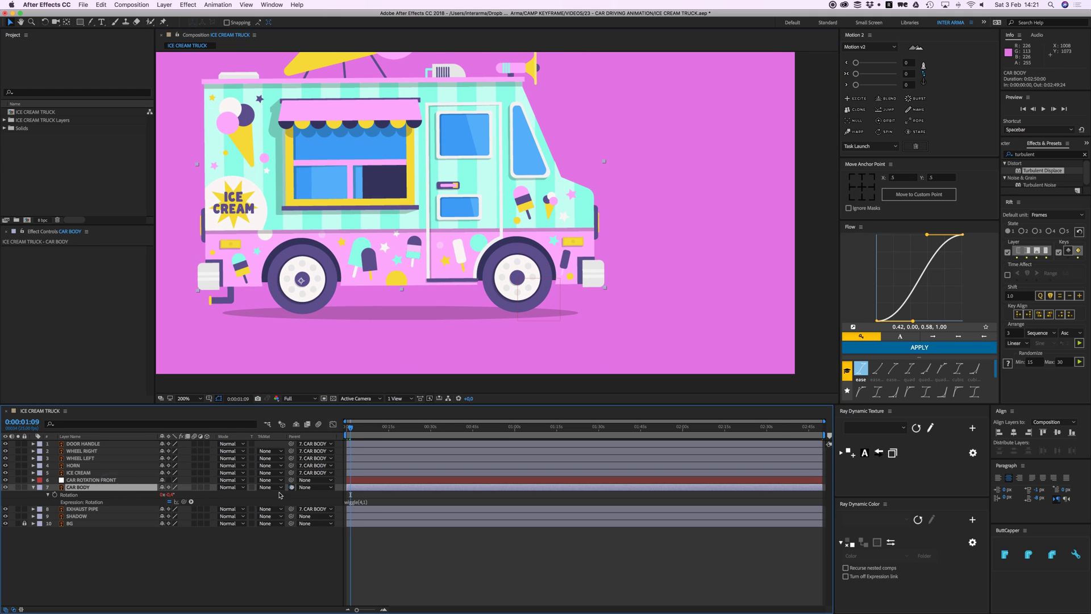
left_click_drag(291, 486, 116, 480)
scroll(421, 288, "down", 1)
left_click_drag(508, 270, 535, 226)
key("ctrl+z")
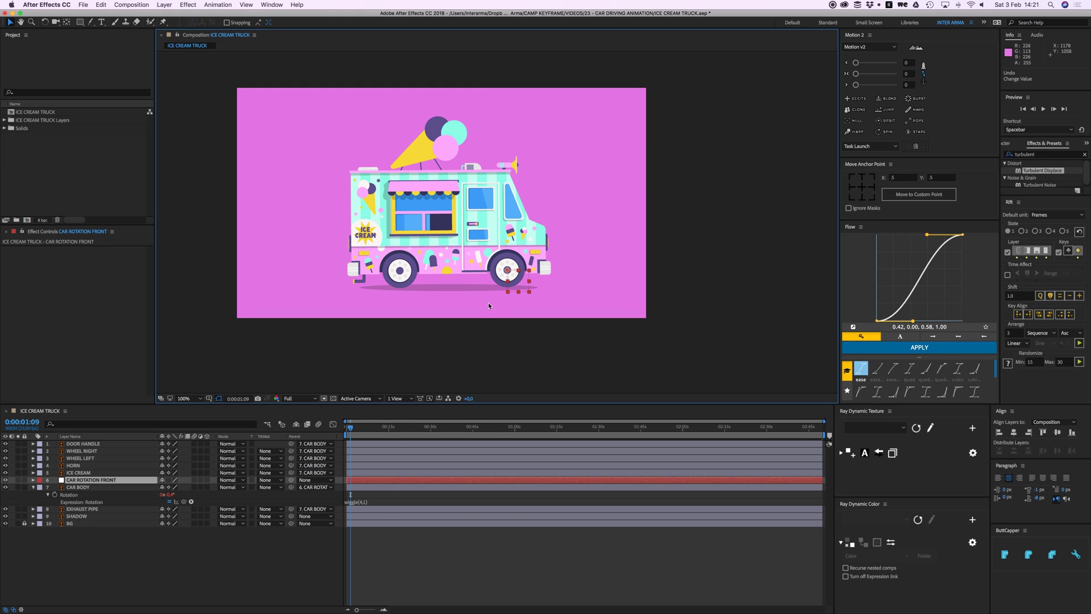
left_click(454, 230)
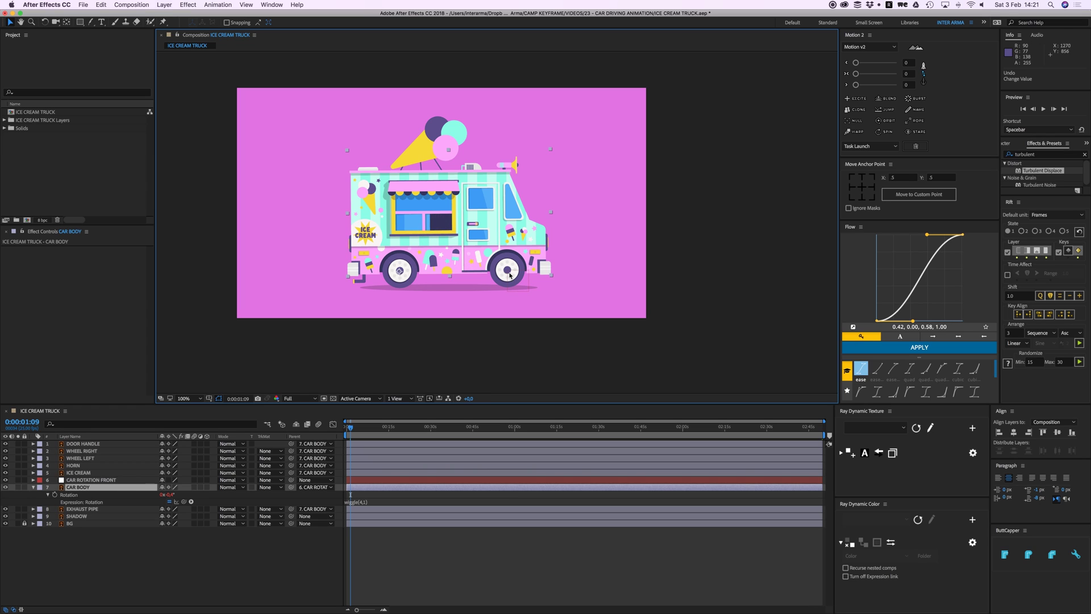
Add a wiggle(4,1) expression to CAR ROTATION FRONT's Rotation and preview from the start.
left_click(128, 480)
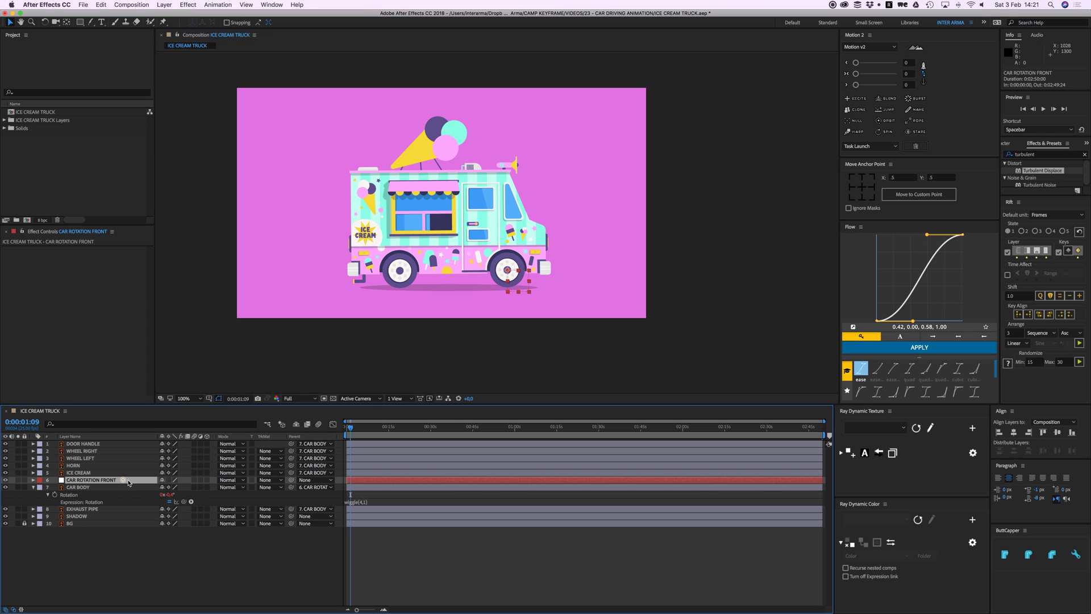
key("r")
left_click(55, 487, "alt")
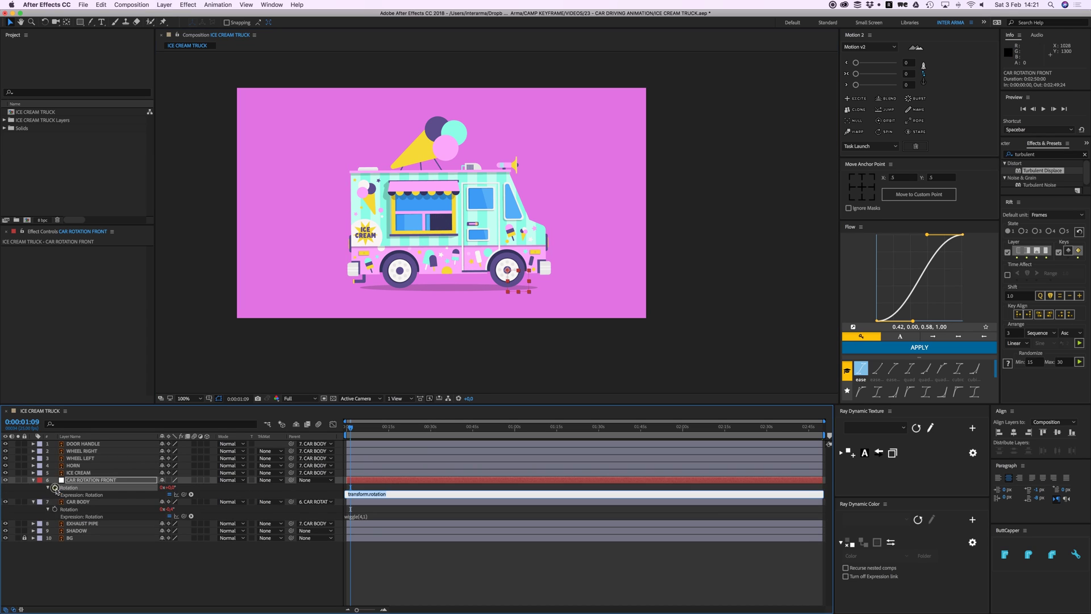
type("wiggle(4,1")
left_click(431, 576)
key("space")
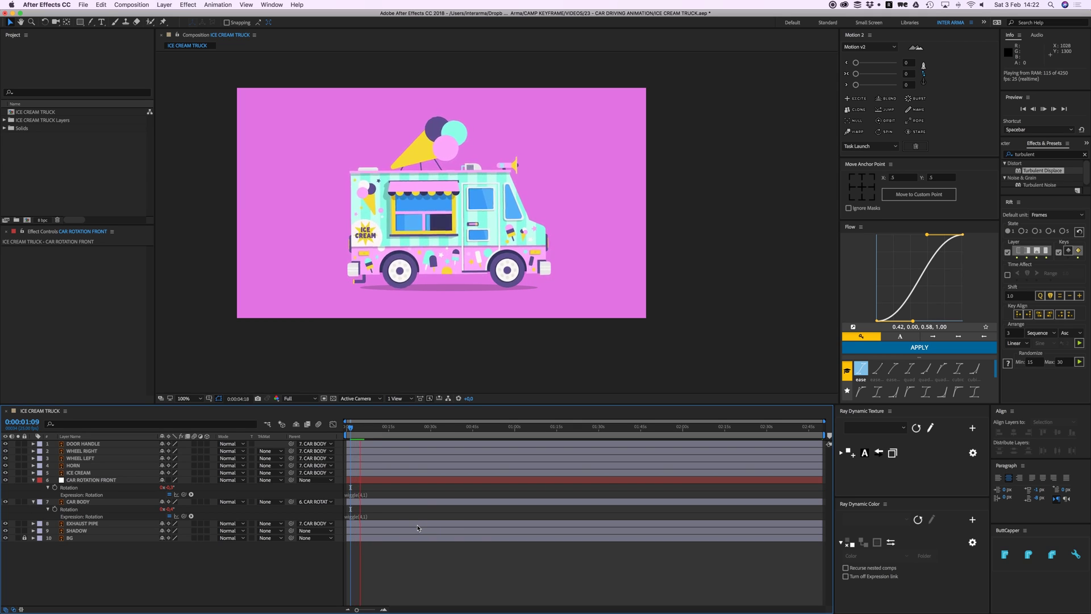
key("space")
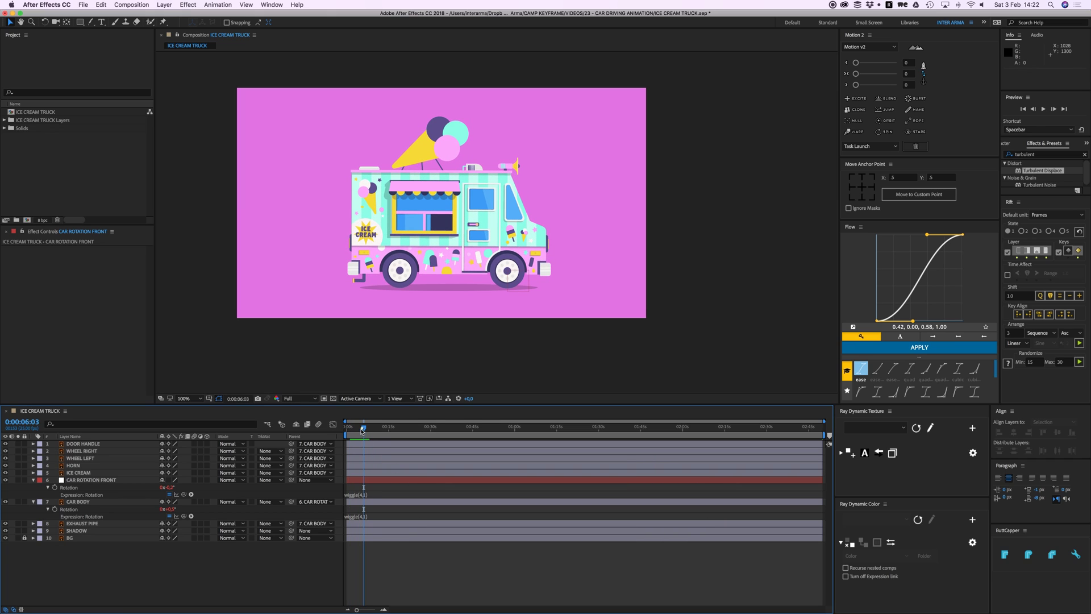
left_click_drag(360, 432, 346, 432)
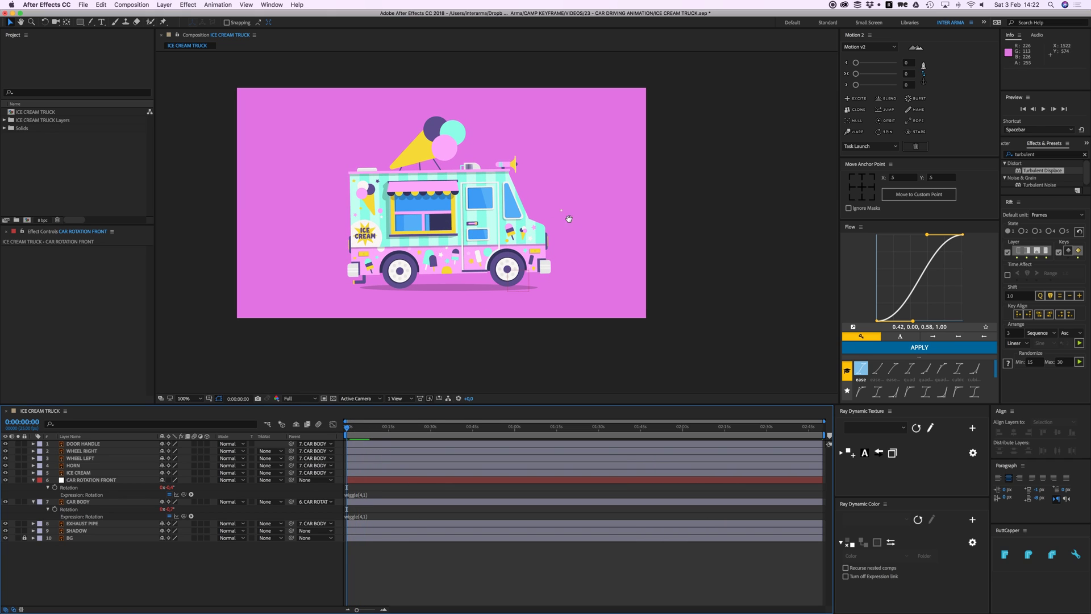
left_click_drag(573, 222, 591, 236)
key("space")
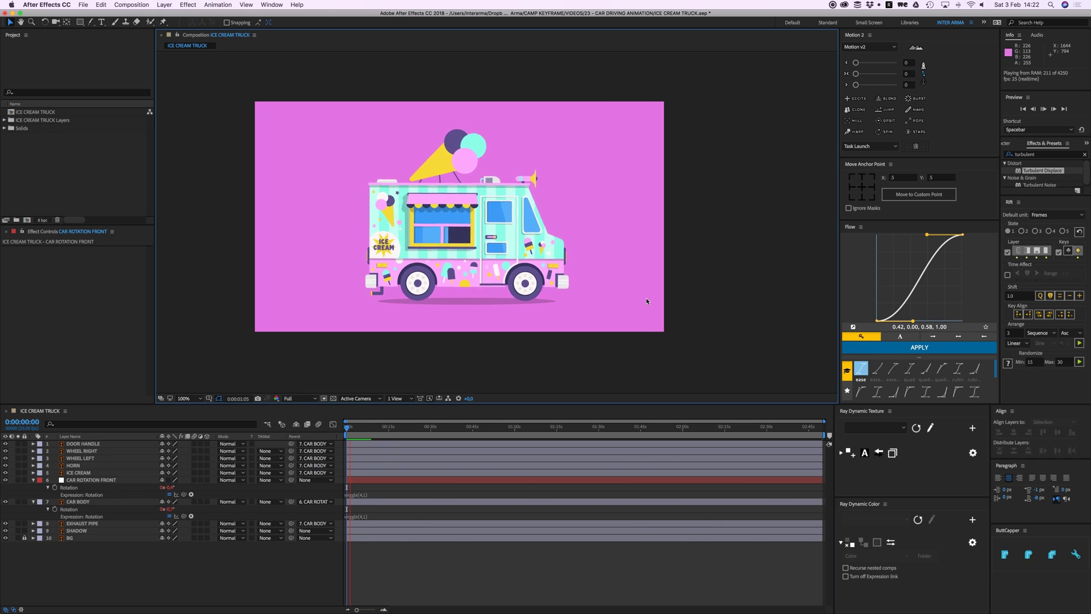
key("space")
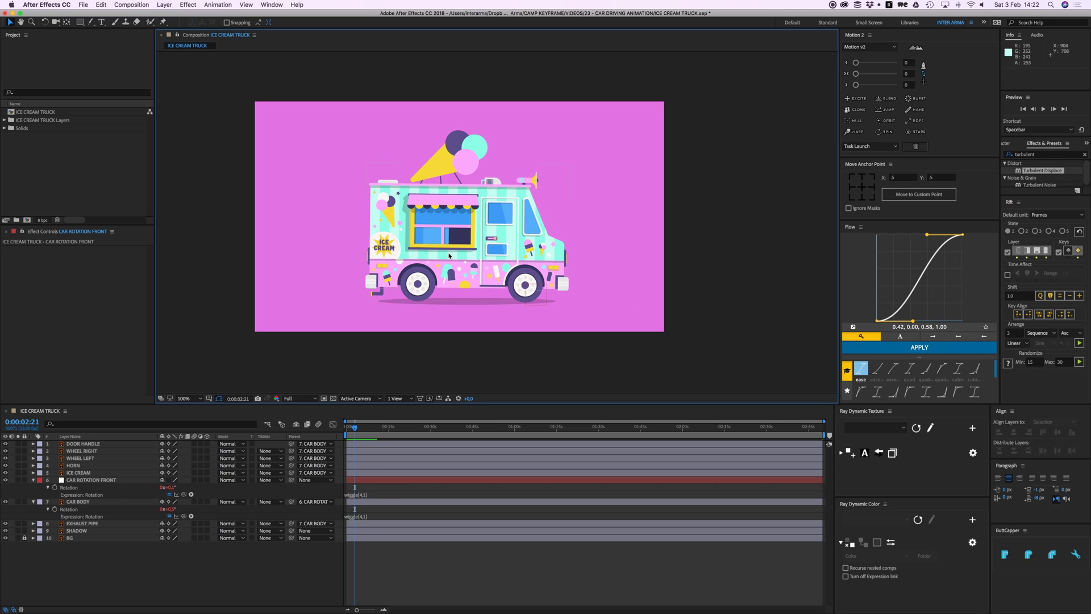
Pan the view to the ice cream cone and select the ICE CREAM layer.
scroll(460, 264, "up", 3)
scroll(460, 265, "down", 1)
left_click_drag(460, 264, 526, 348)
key("v")
left_click(521, 193)
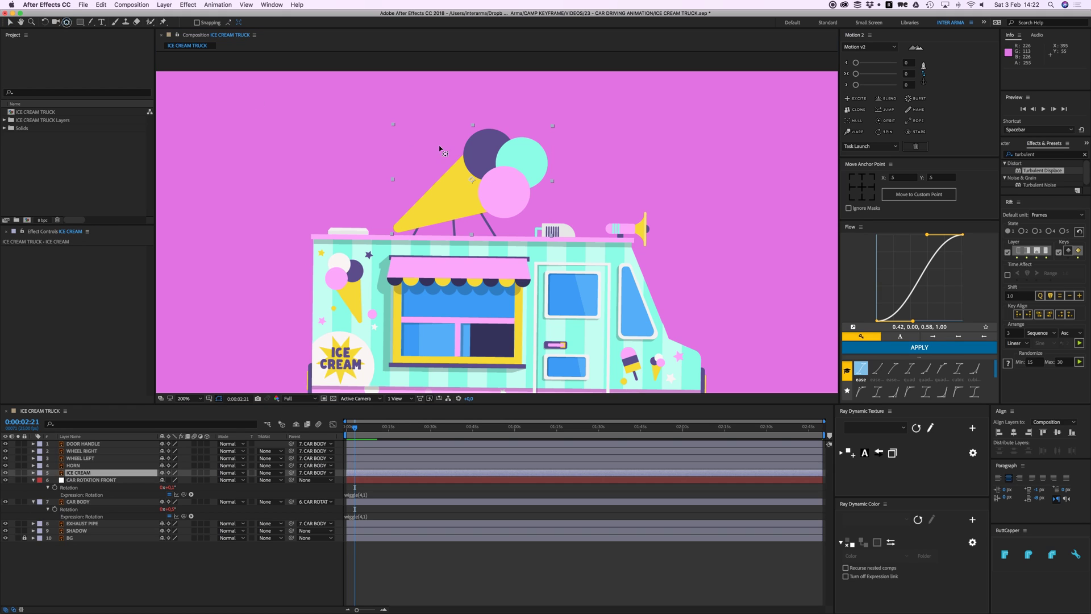
Move the ICE CREAM cone's anchor point down and left, then test-rotate it around the new pivot.
left_click(67, 23)
left_click_drag(472, 179, 418, 224)
key("w")
left_click_drag(532, 166, 474, 205)
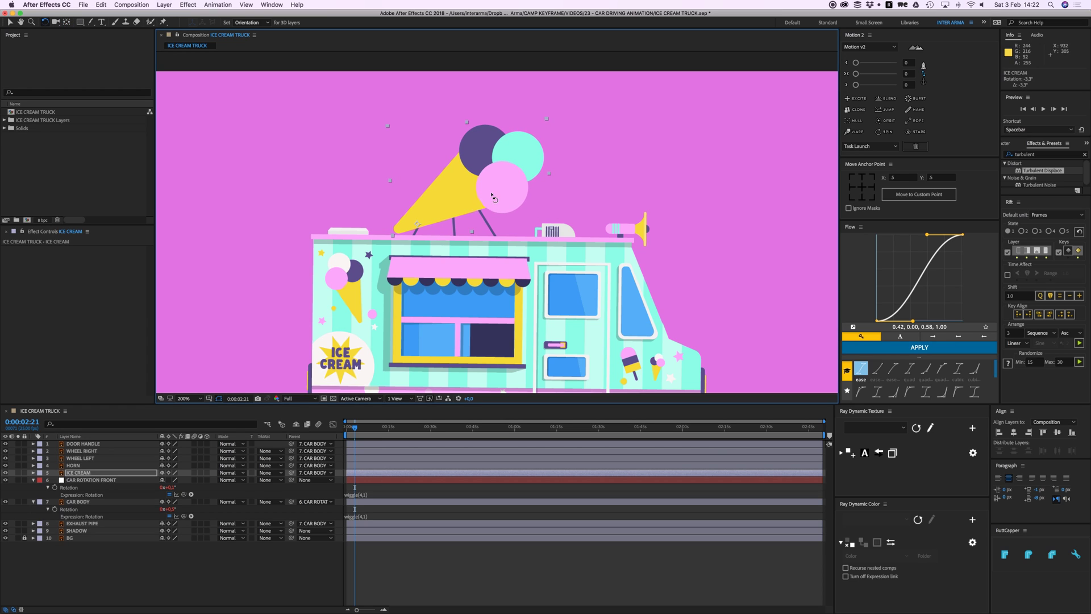
key("slash")
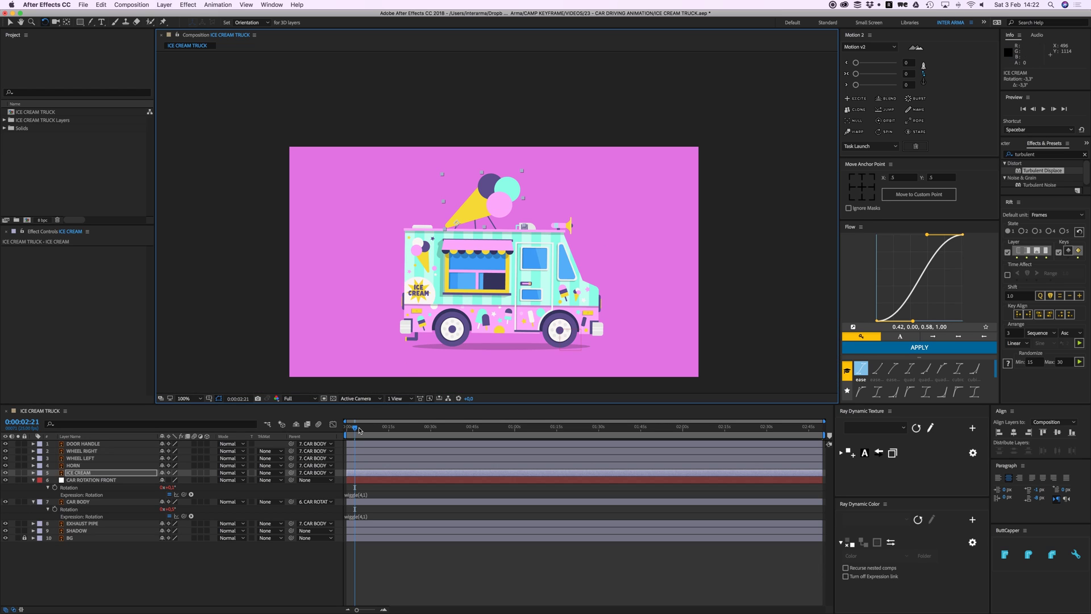
left_click_drag(359, 430, 347, 431)
Reset ICE CREAM Rotation to 0° and give it a wiggle(3,3) expression, then preview.
key("r")
left_click(172, 481)
type("0")
key("Return")
left_click(55, 480, "alt")
type("wiggle(3,3")
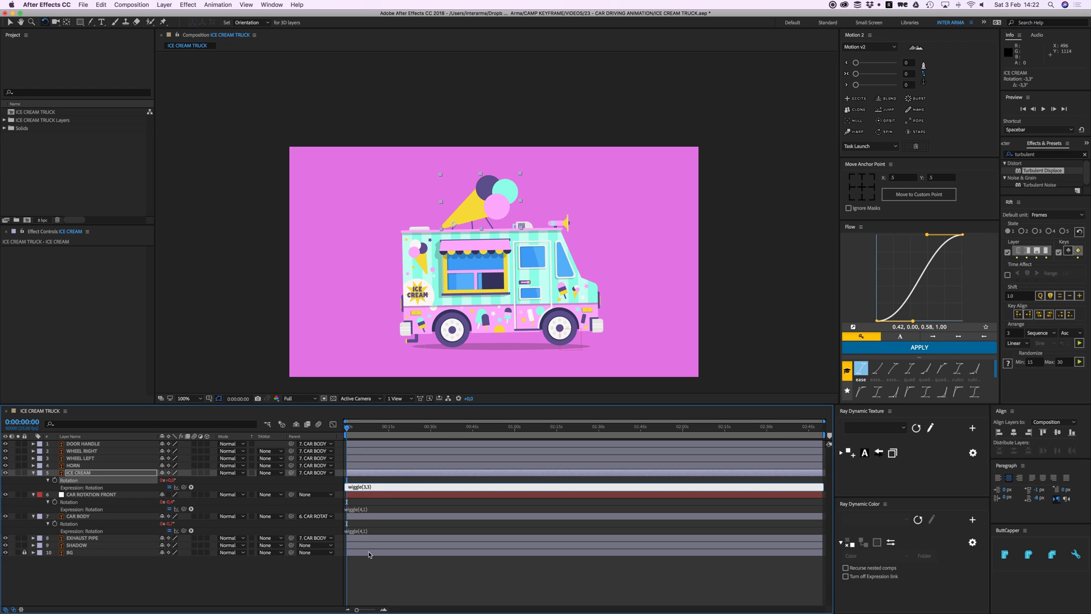
left_click(380, 568)
key("space")
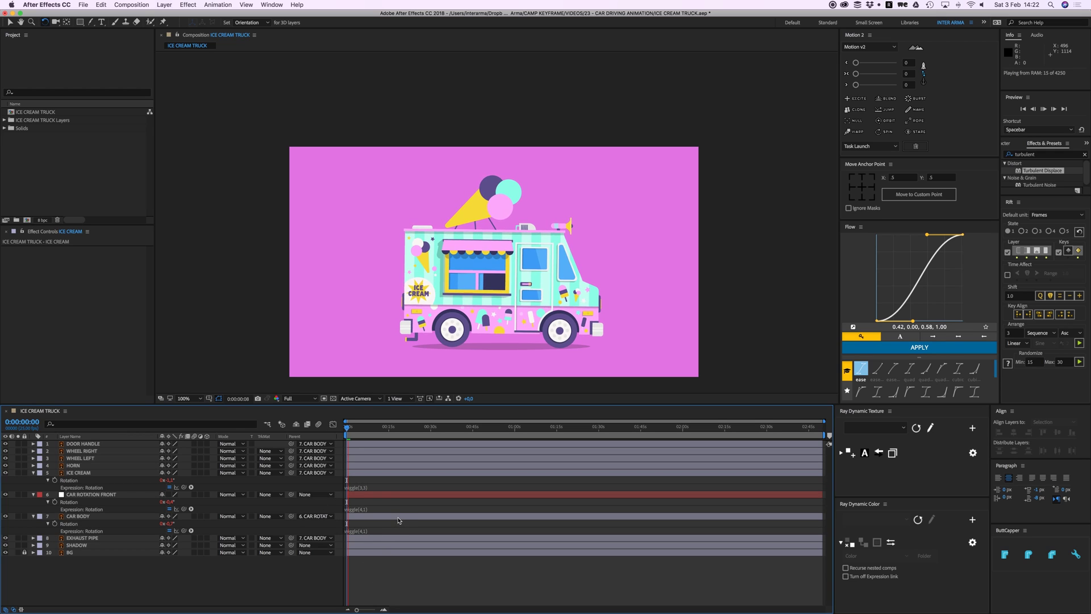
Try the cone's wiggle at (3,1), then settle on wiggle(3,2) and preview from the start.
left_click(365, 487)
key("BackSpace")
key("BackSpace")
type(",1")
left_click(406, 576)
key("space")
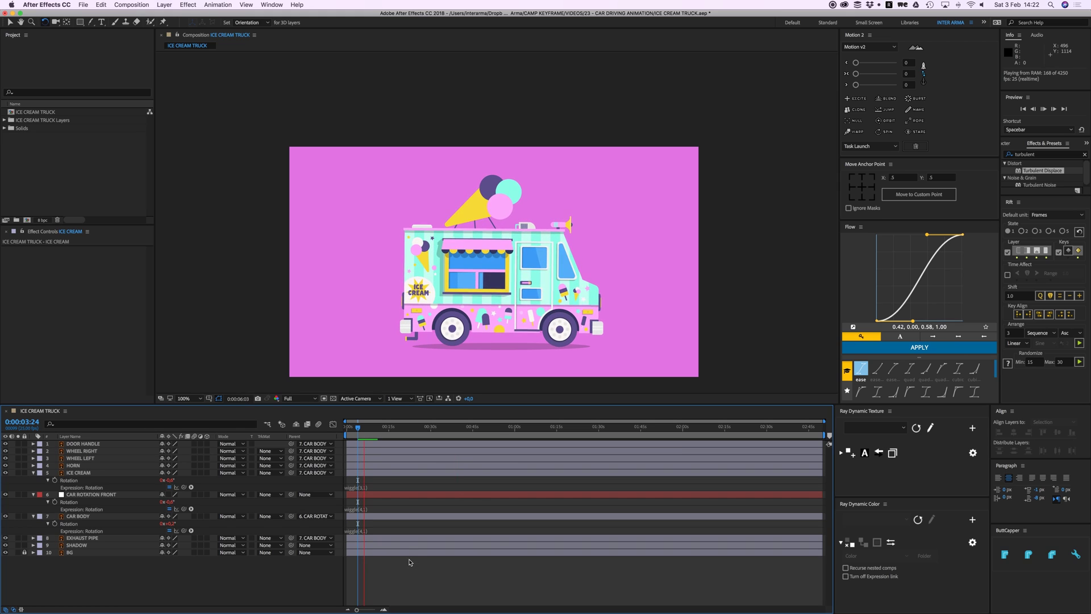
left_click(362, 487)
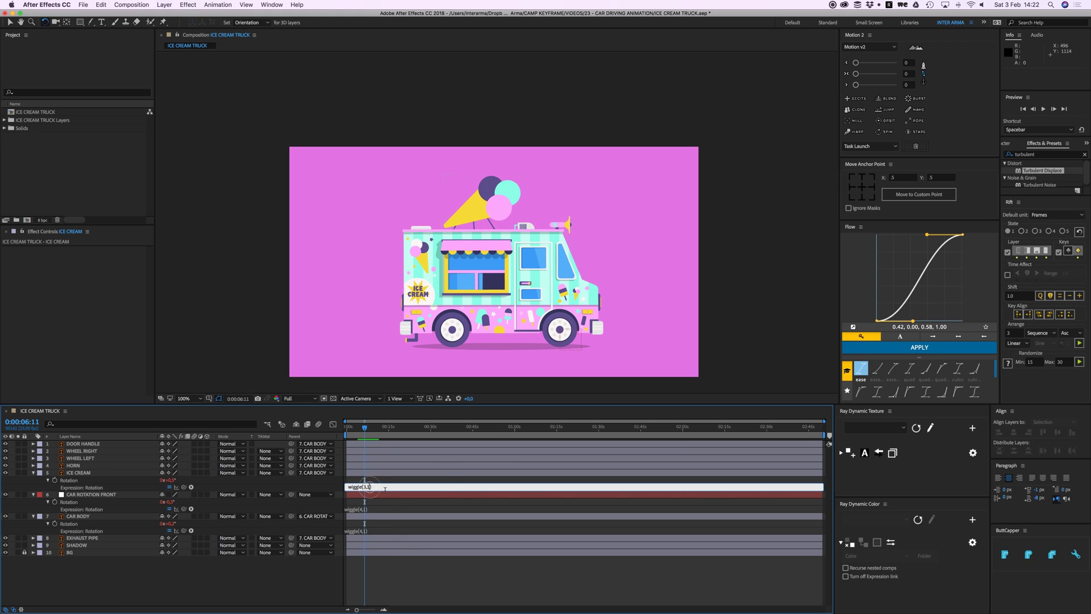
type("2")
left_click(429, 590)
key("space")
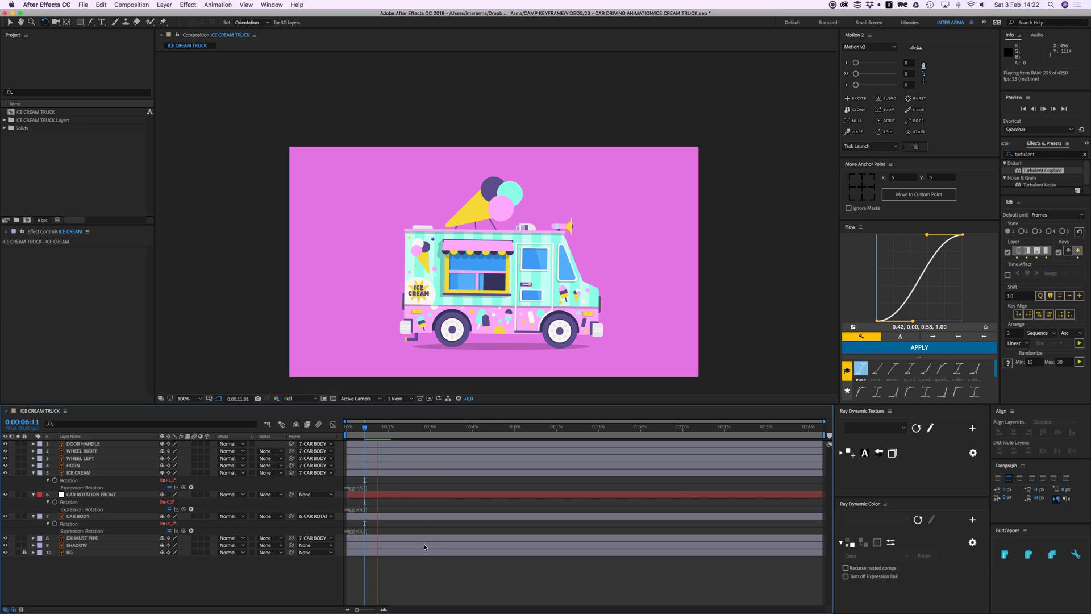
left_click_drag(364, 427, 347, 435)
key("space")
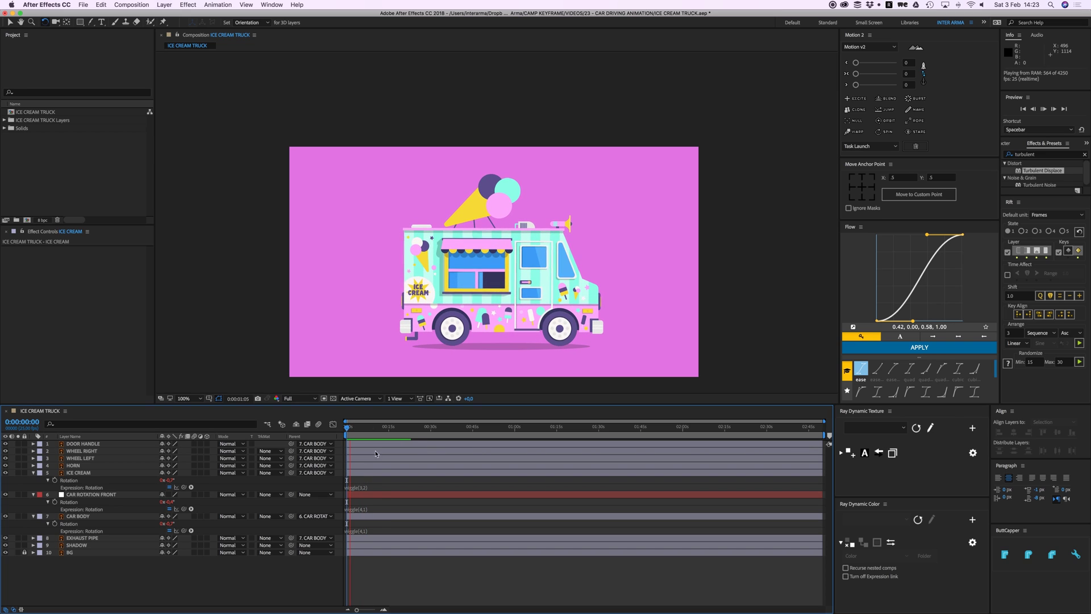
Select the HORN layer and move its anchor point to the right.
left_click(565, 224)
scroll(534, 232, "up", 4)
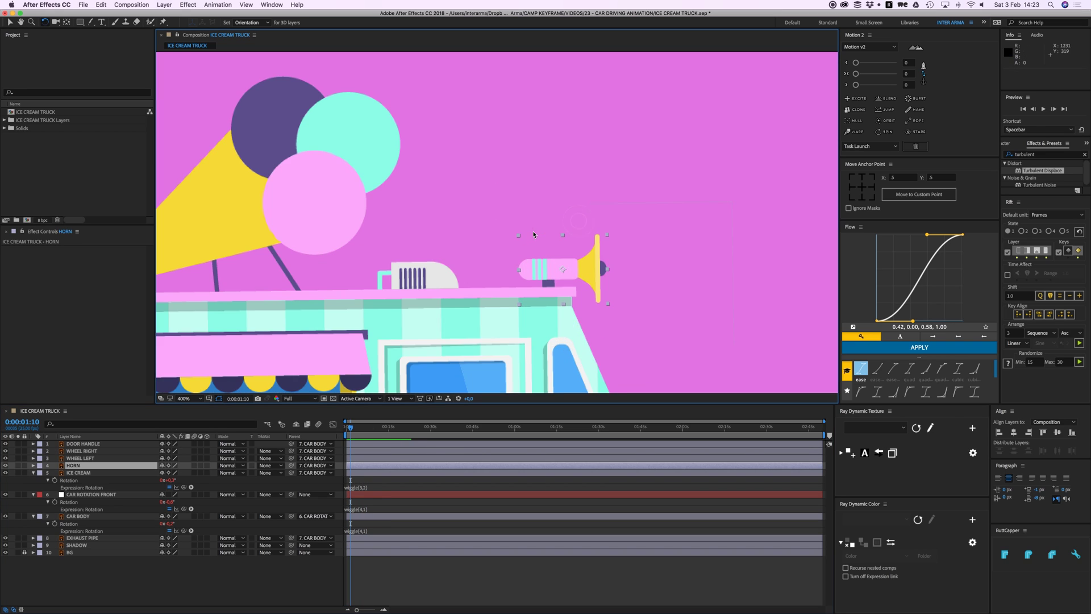
scroll(534, 234, "right", 2)
key("y")
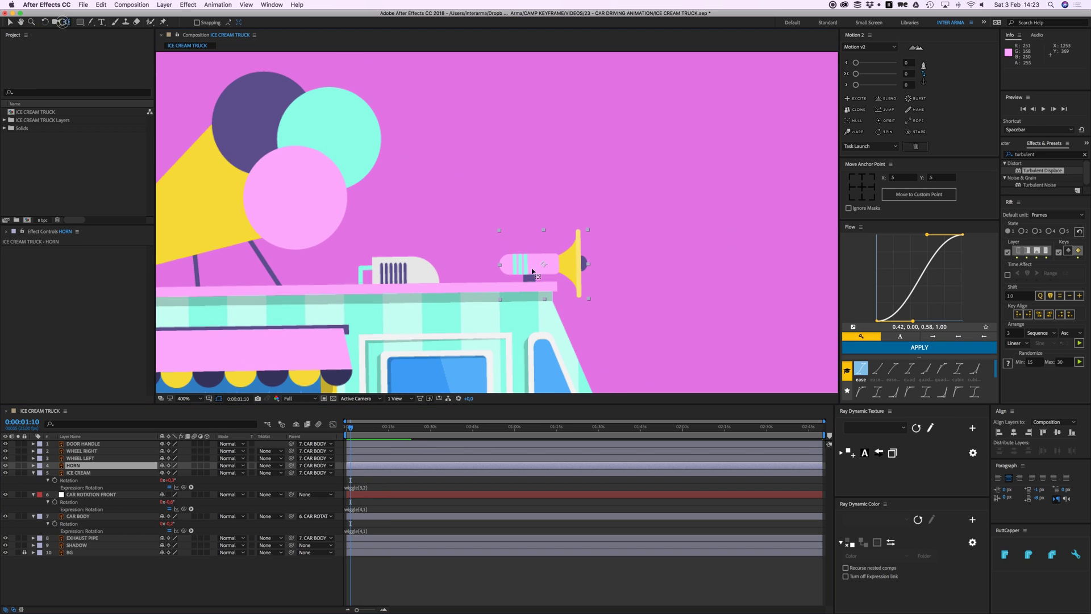
left_click_drag(532, 273, 572, 272)
key("w")
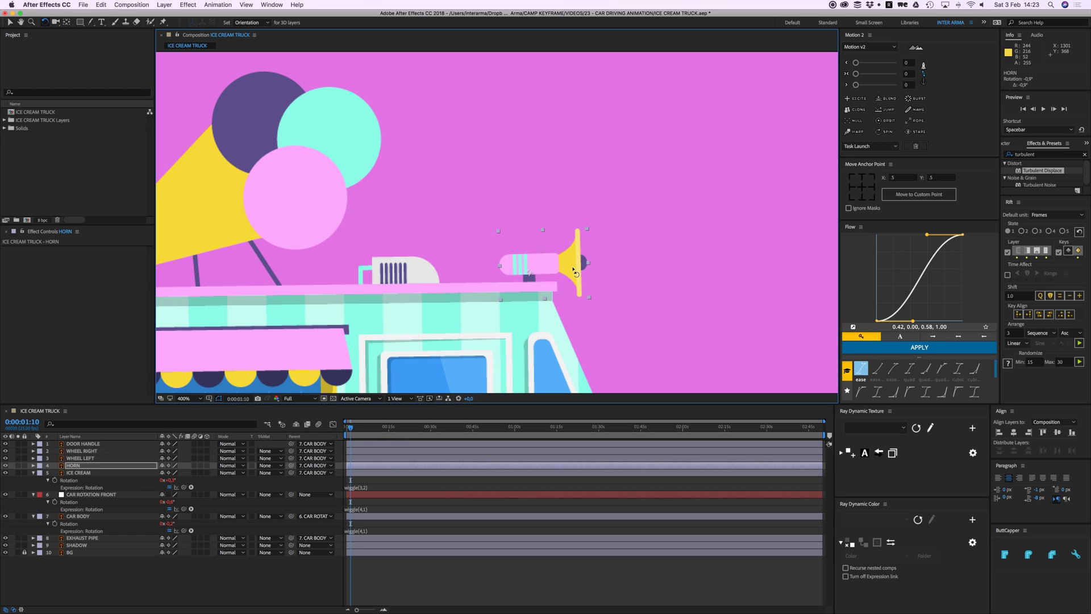
key("super+z")
Add a wiggle(3,5) expression to the HORN layer's Rotation and preview it.
key("r")
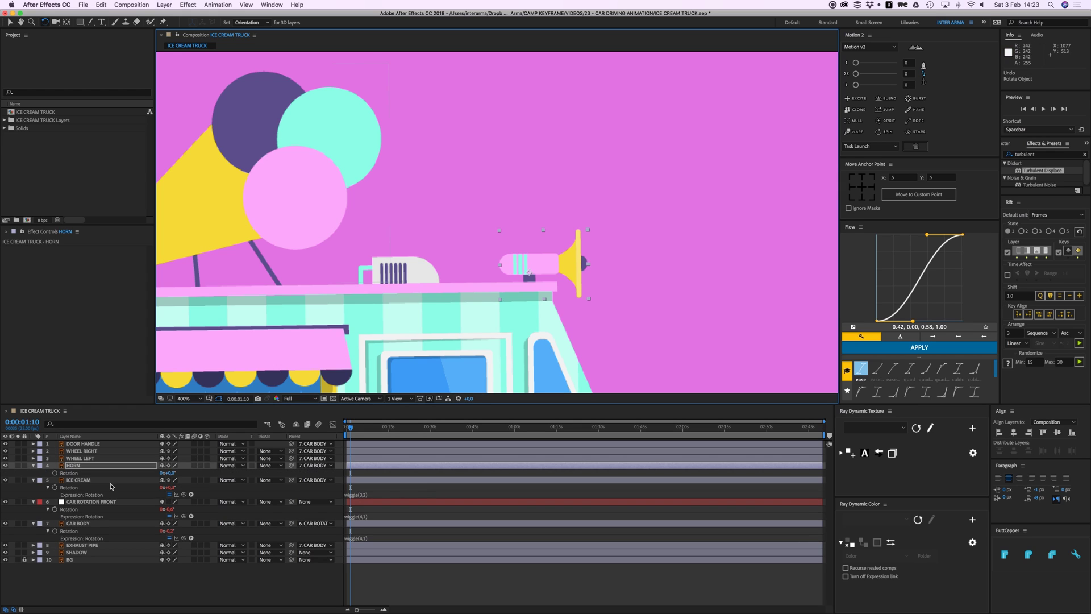
left_click(54, 473, "alt")
type("wiggle(3,5")
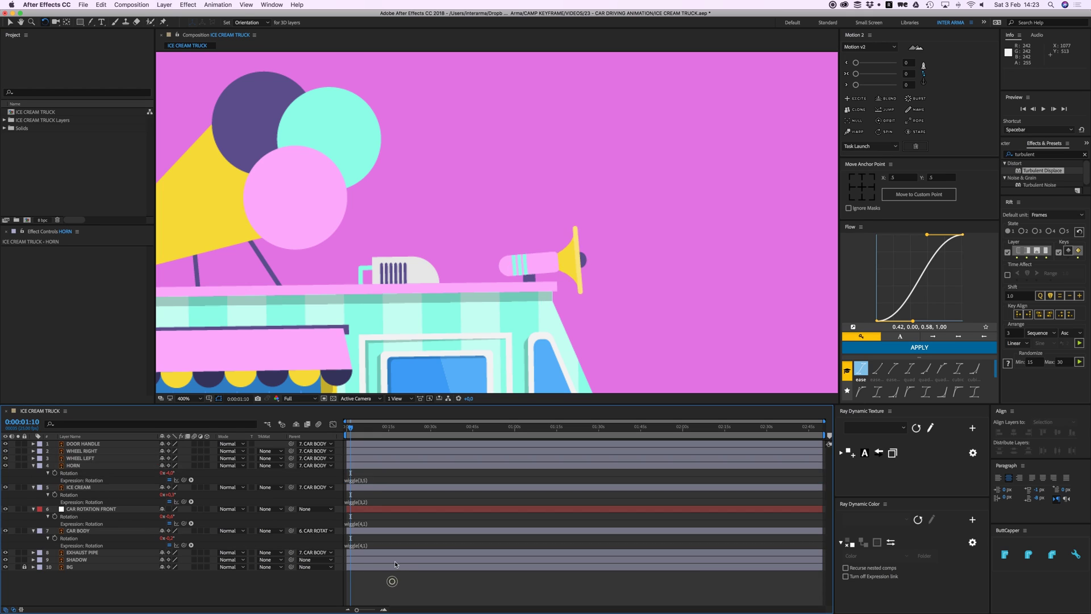
left_click(387, 577)
key("comma")
key("space")
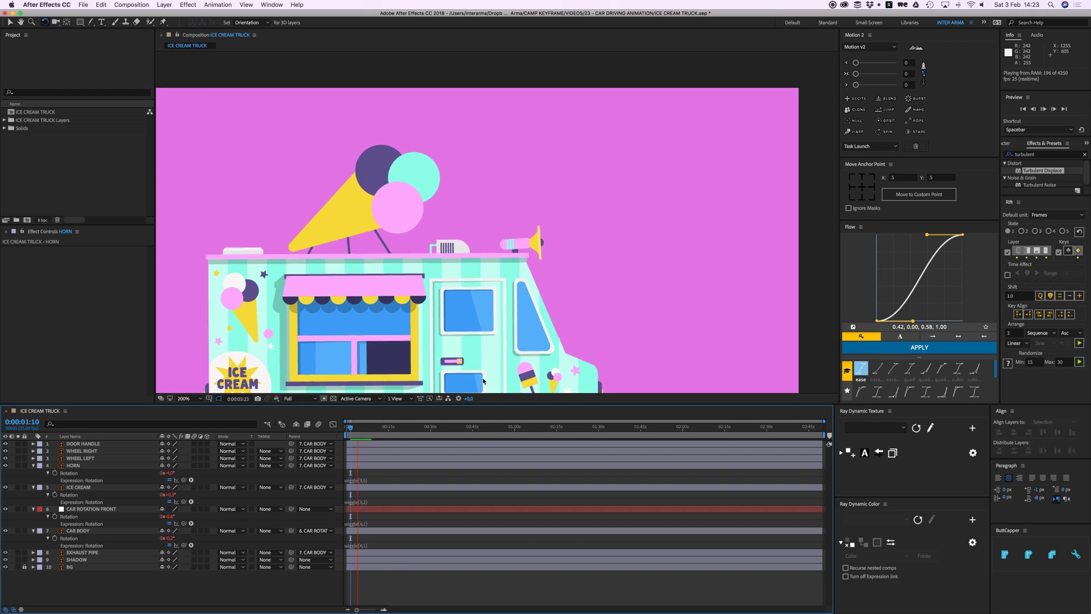
Strengthen the horn's expression to wiggle(3,7) and preview the whole truck.
left_click(379, 481)
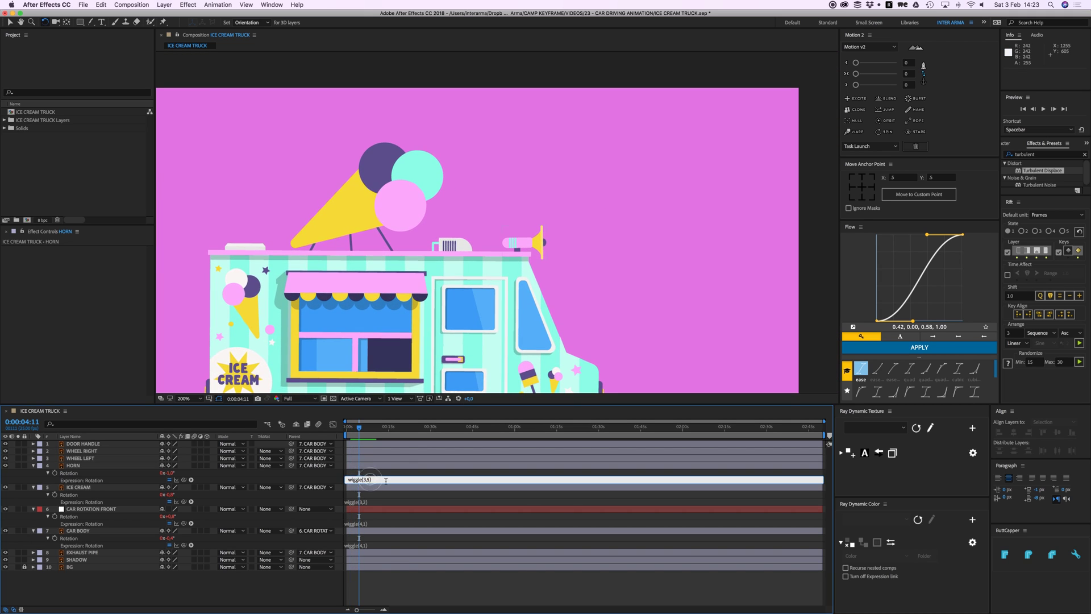
type("7")
left_click(422, 582)
key("space")
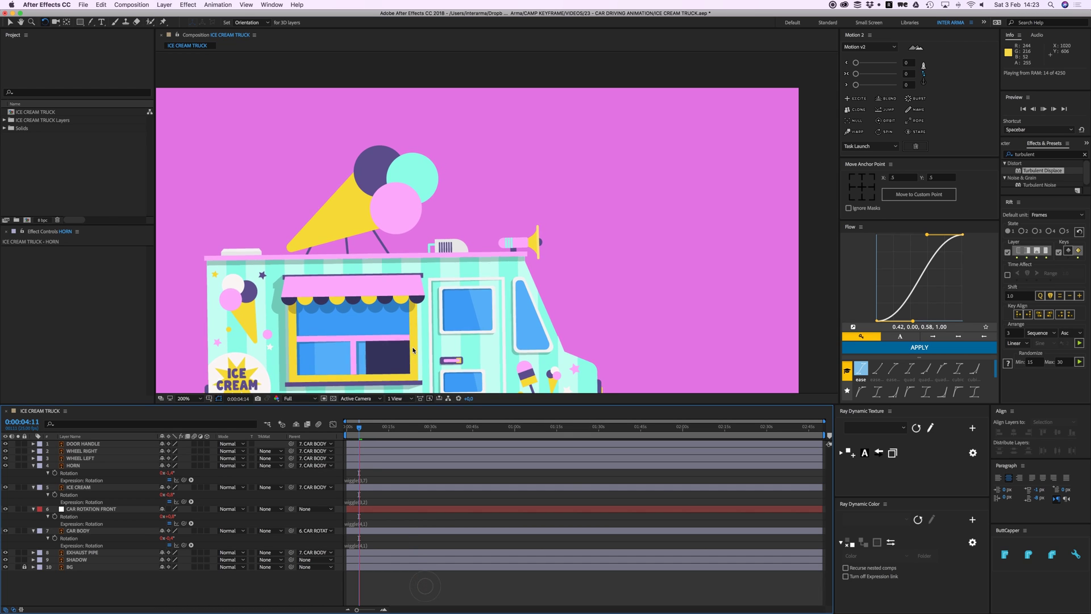
key("comma")
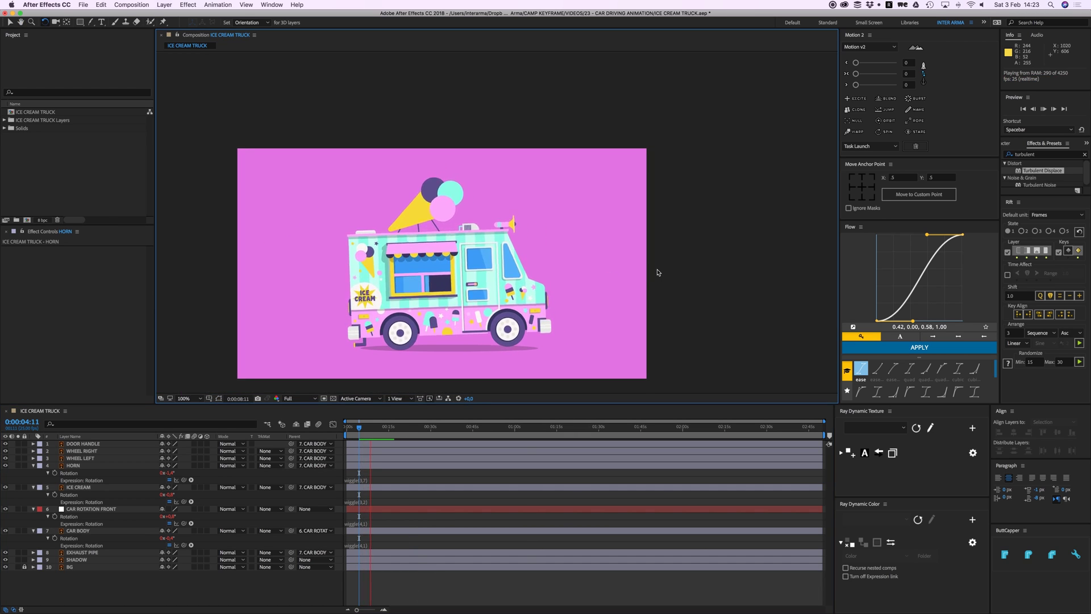
key("space")
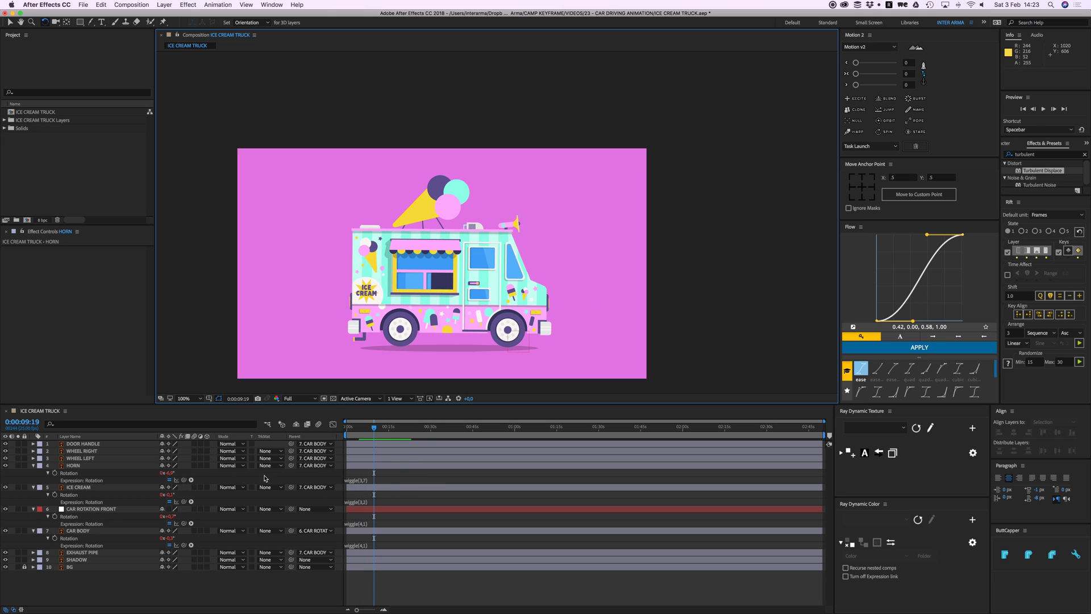
Zoom in on the DOOR HANDLE layer and move its pivot toward the handle's right end.
left_click(86, 445)
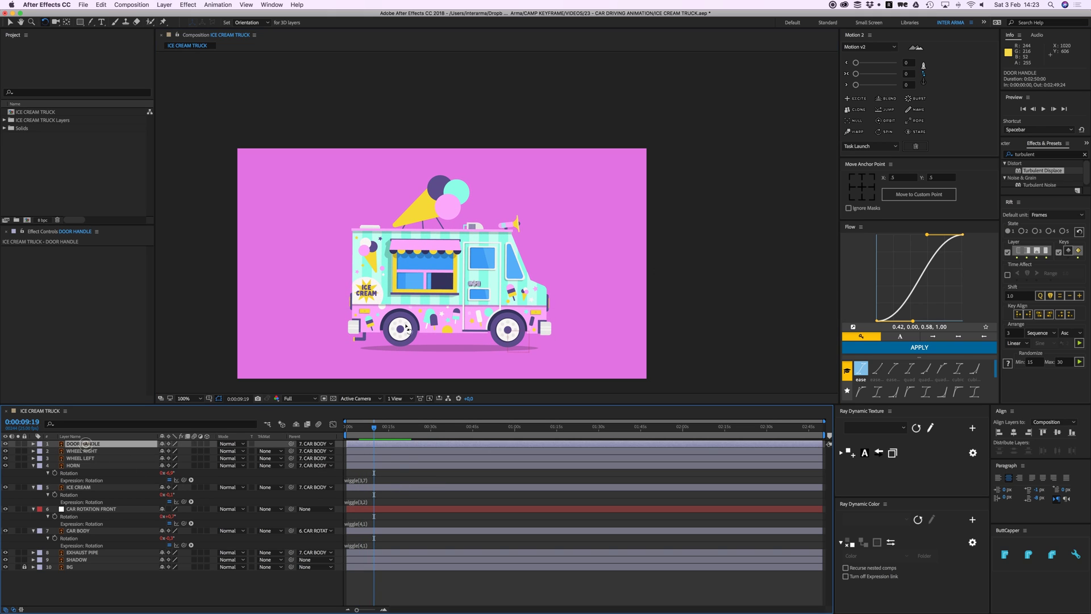
key("period")
key("period")
scroll(480, 276, "down", 5)
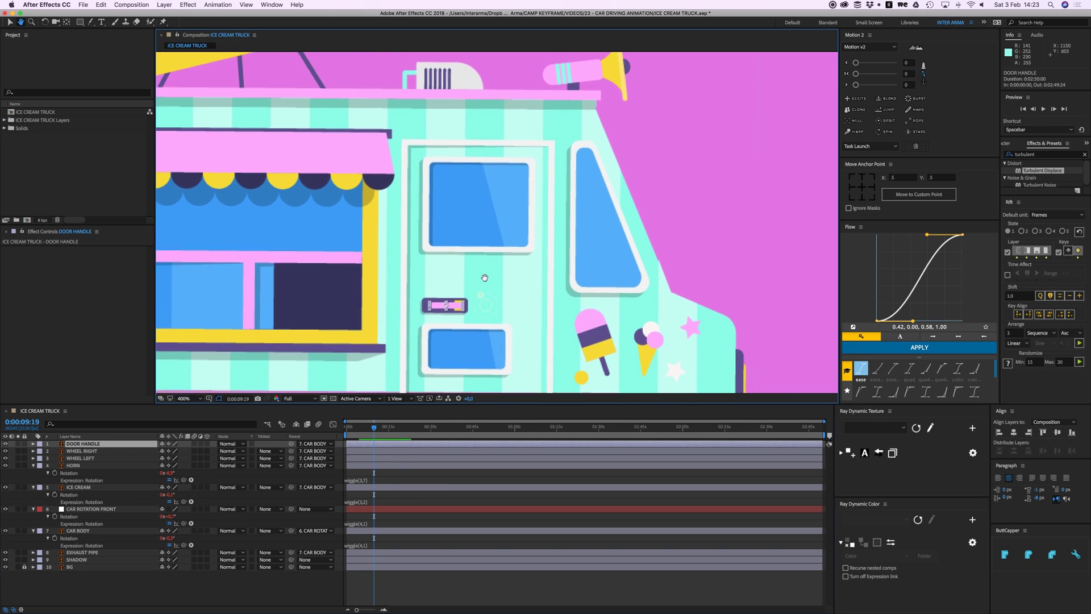
key("period")
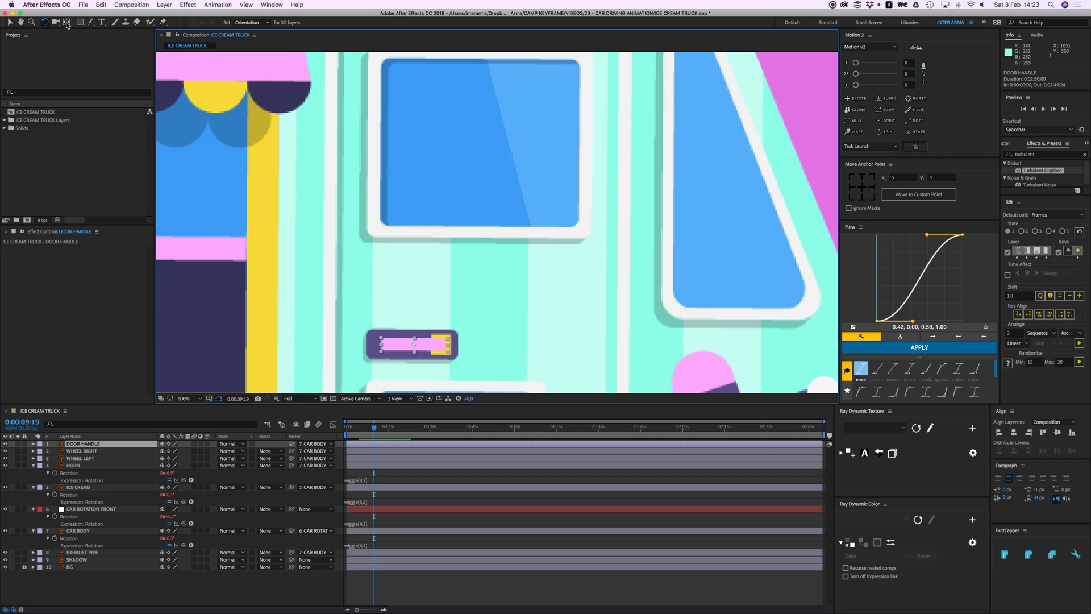
left_click(67, 24)
left_click_drag(414, 344, 438, 347)
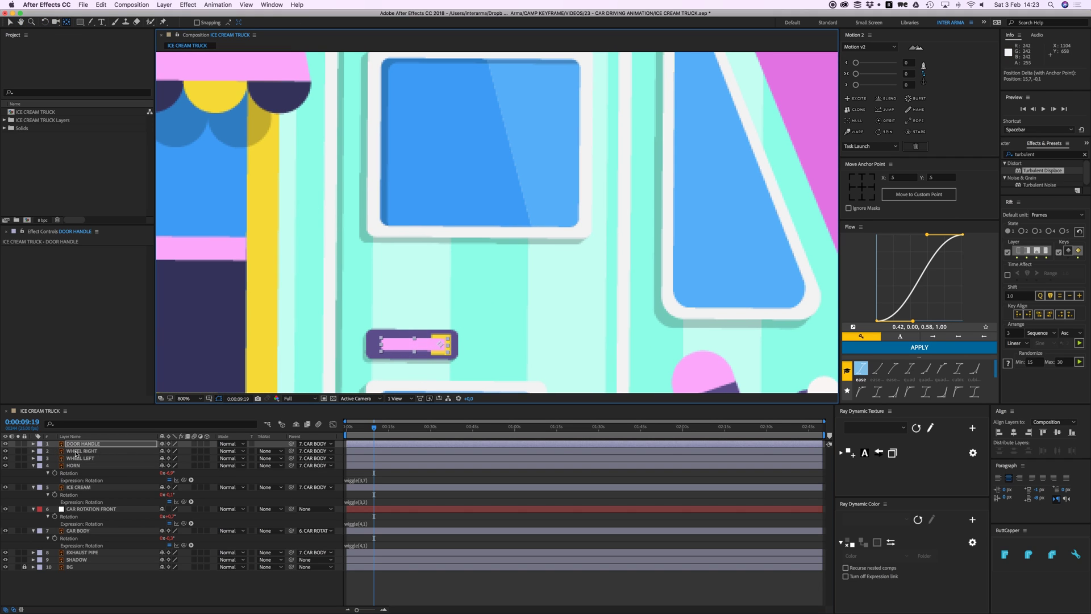
Add wiggle(5,5) to the DOOR HANDLE's Rotation and preview the whole truck.
key("r")
left_click(54, 451, "alt")
type("wiggle(")
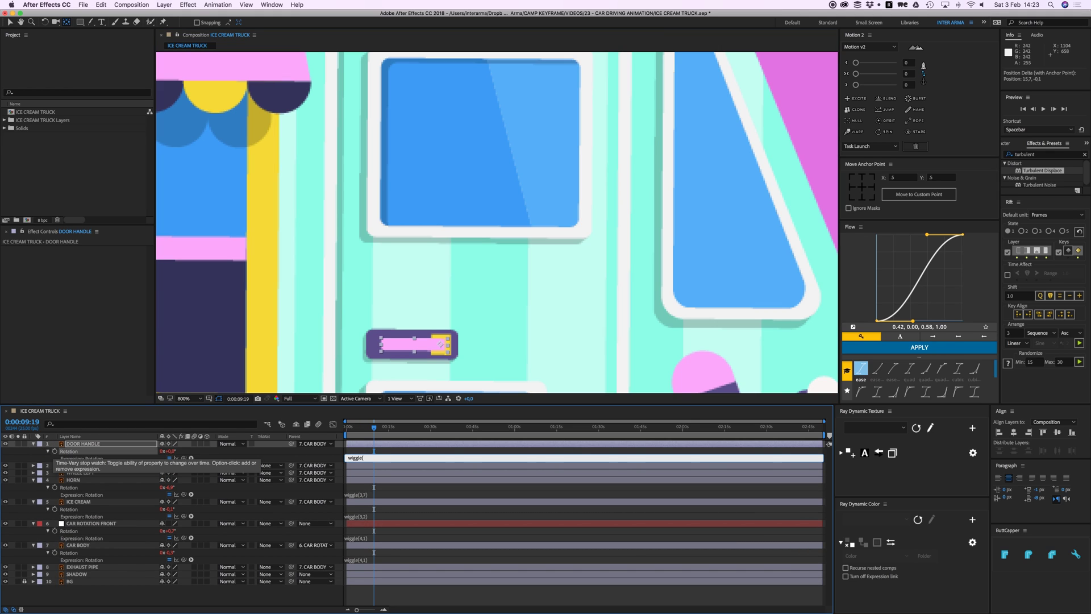
type("5,5)")
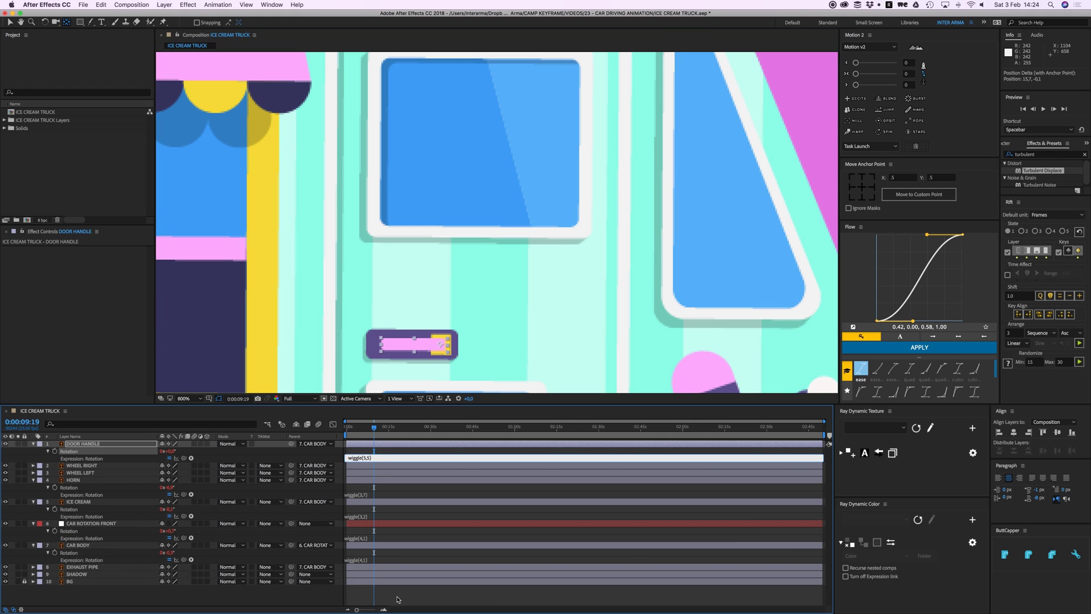
left_click(397, 599)
key("comma")
key("comma")
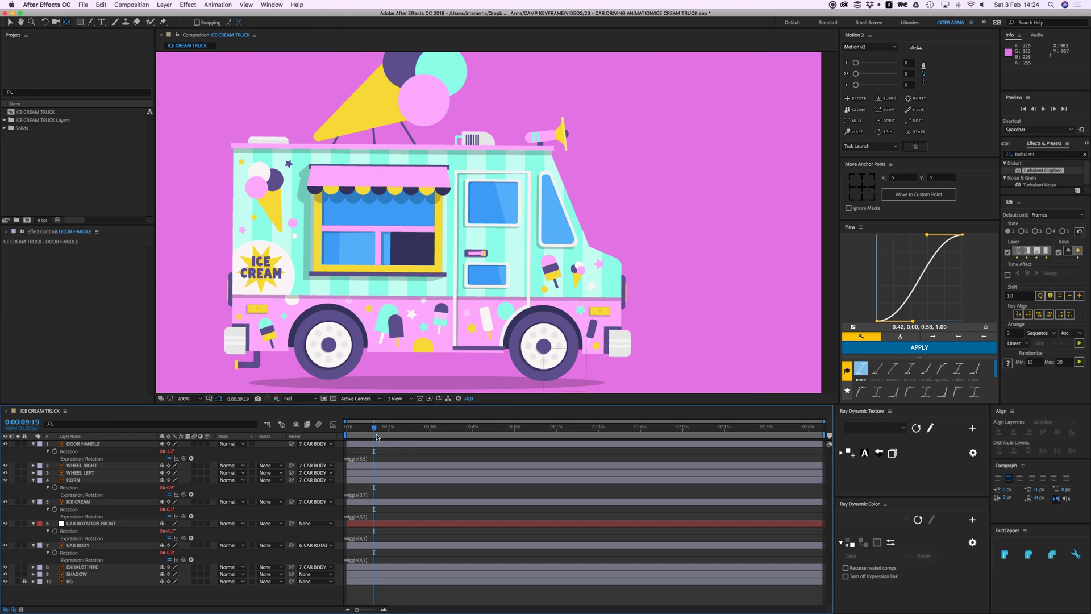
key("space")
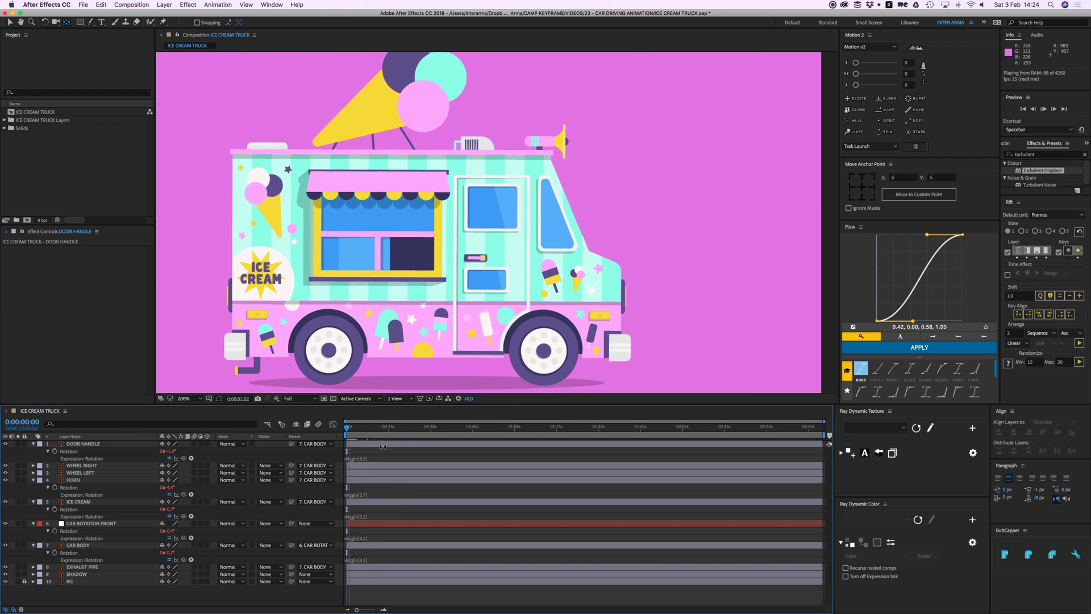
key("comma")
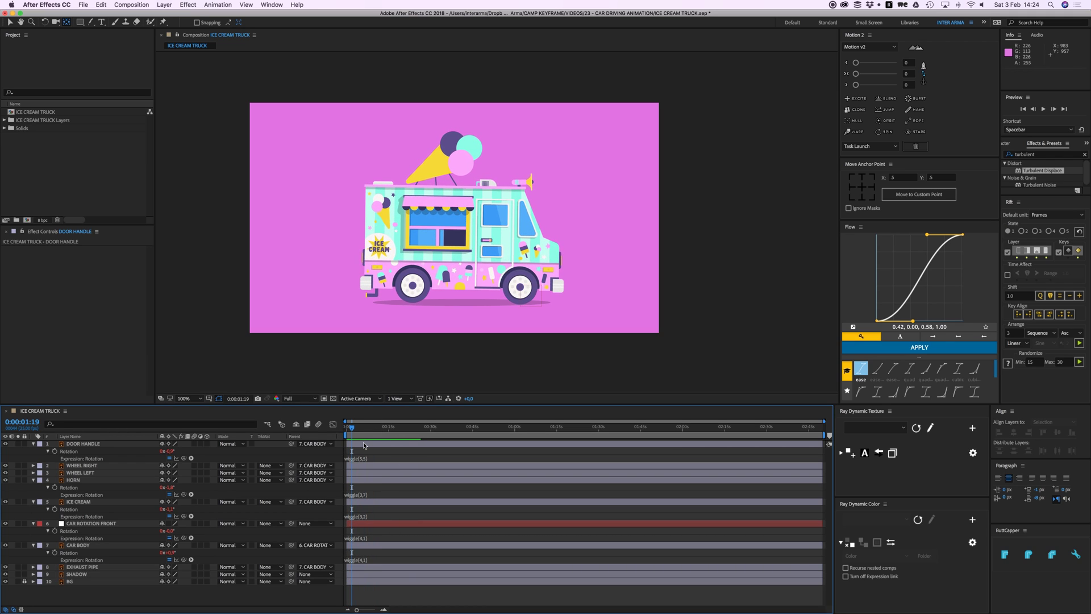
Select the EXHAUST PIPE layer and move its pivot to where the pipe joins the body.
left_click(371, 296)
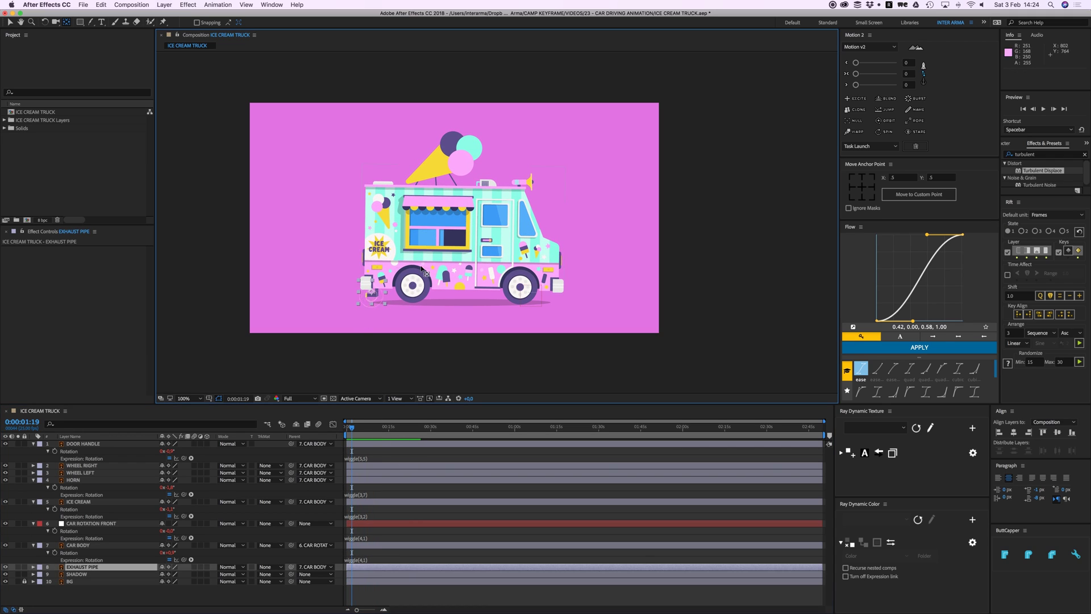
scroll(423, 272, "up", 4)
scroll(424, 271, "down", 5)
scroll(423, 272, "left", 6)
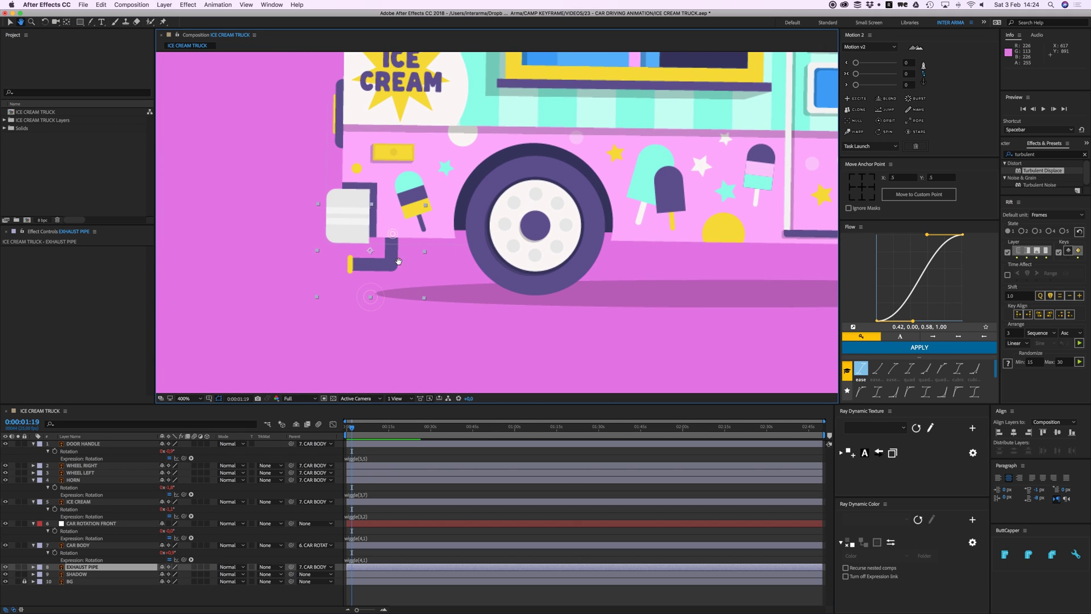
left_click(66, 22)
left_click_drag(392, 233, 378, 272)
key("w")
key("super+z")
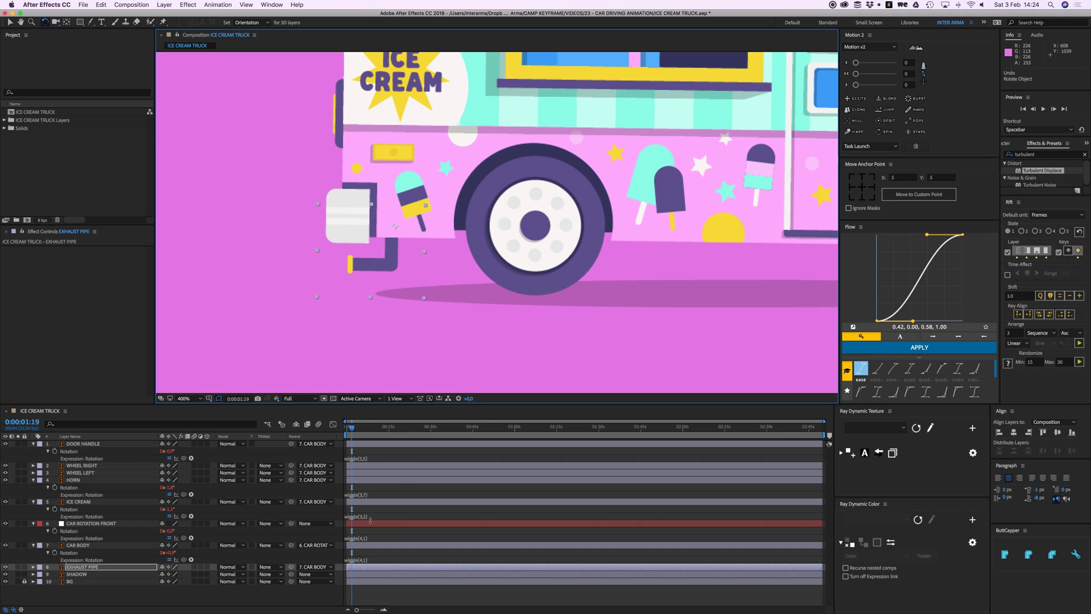
Add a wiggle expression to the exhaust pipe's Rotation and preview it.
key("r")
left_click(55, 574, "alt")
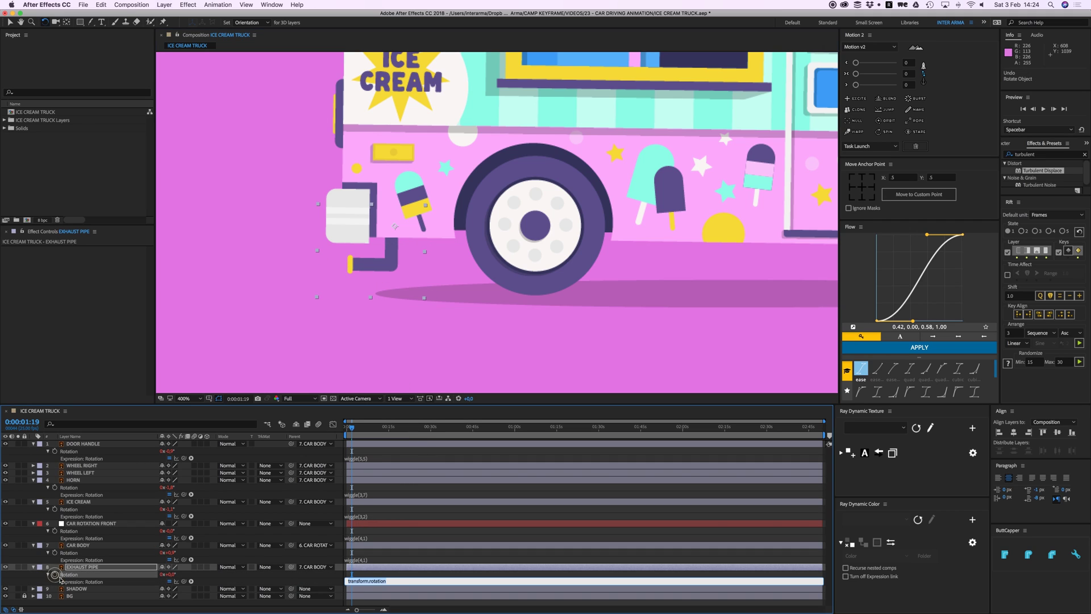
type("wiggle(5,5")
left_click(403, 537)
left_click(388, 456)
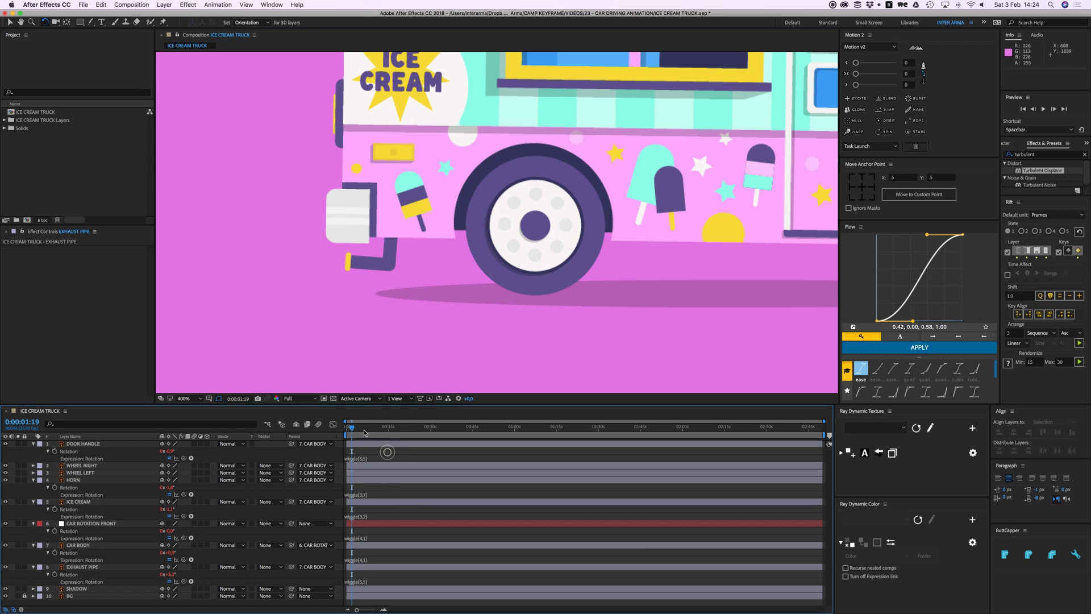
key("space")
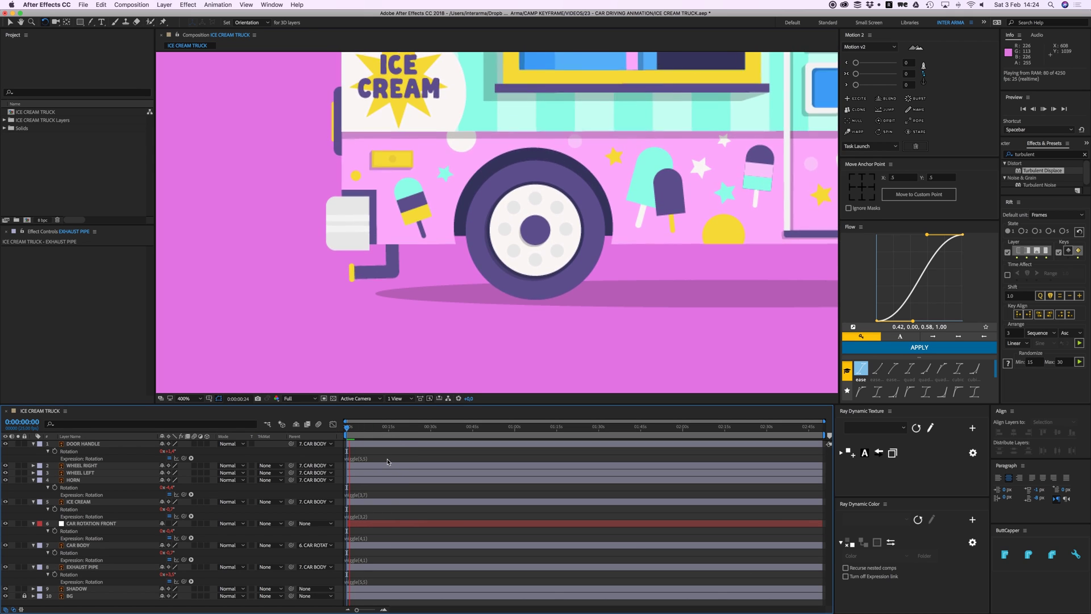
Revise the exhaust pipe expression to wiggle(3,5) and preview from the start.
left_click(373, 581)
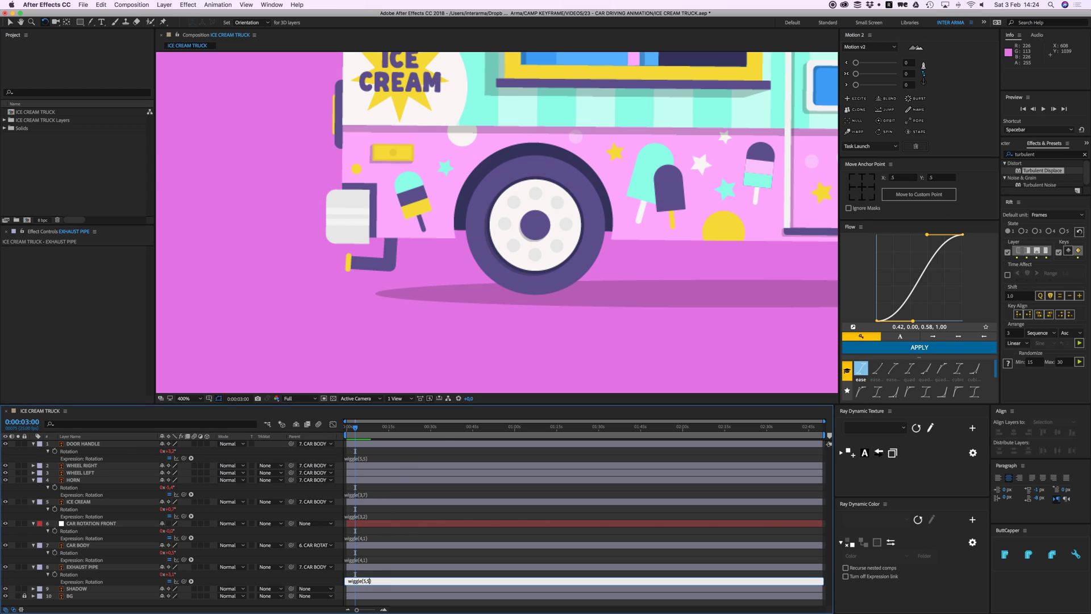
left_click(394, 455)
key("comma")
key("comma")
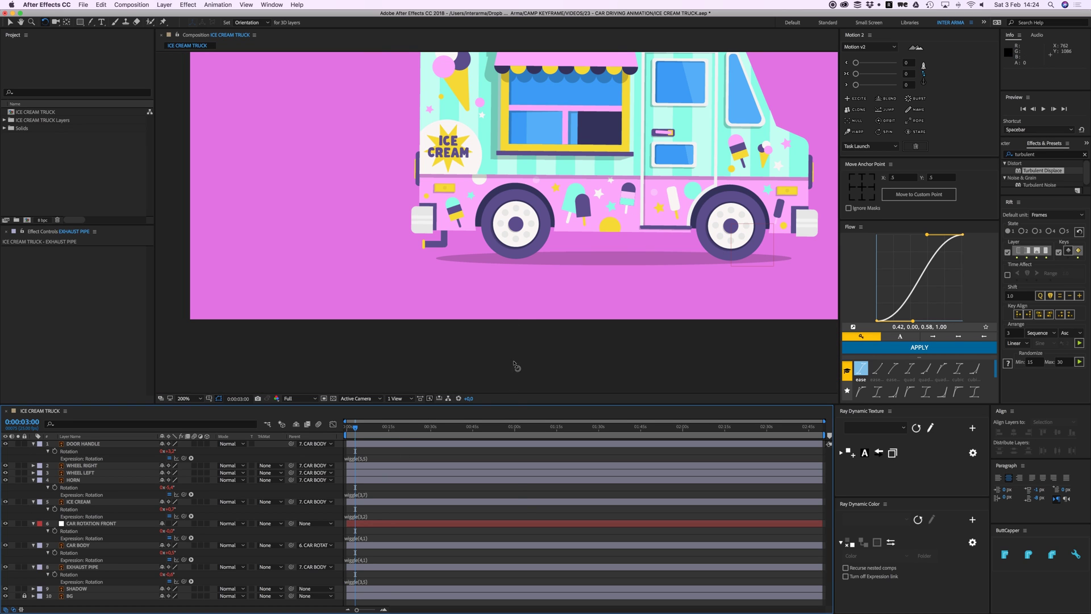
left_click_drag(357, 433, 347, 433)
key("space")
scroll(476, 319, "down", 2)
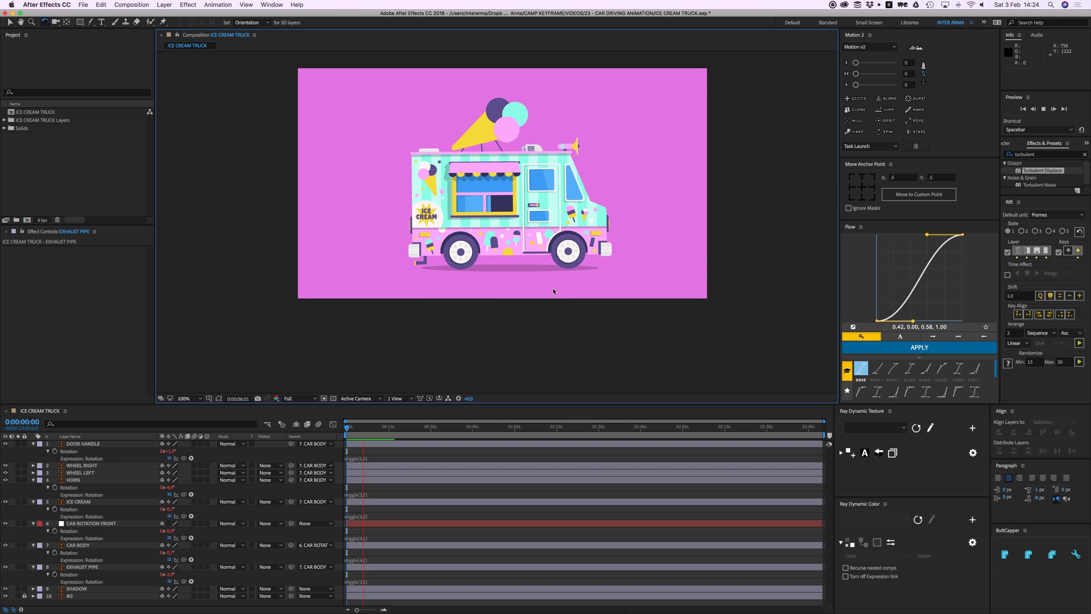
Collapse all layers, select WHEEL RIGHT and WHEEL LEFT, and show their Rotation.
key("space")
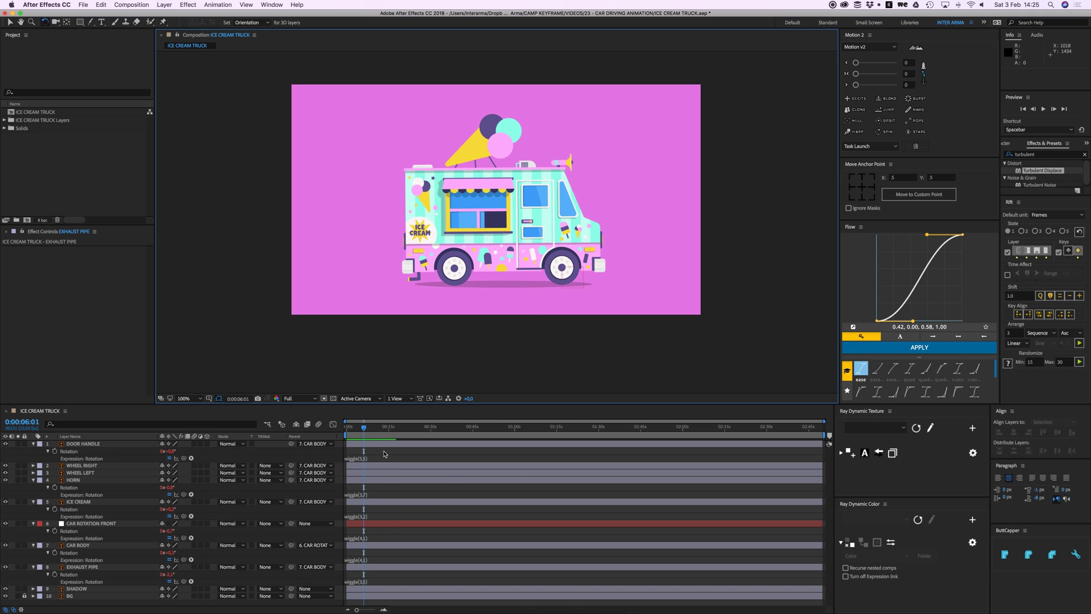
key("u")
left_click(104, 452)
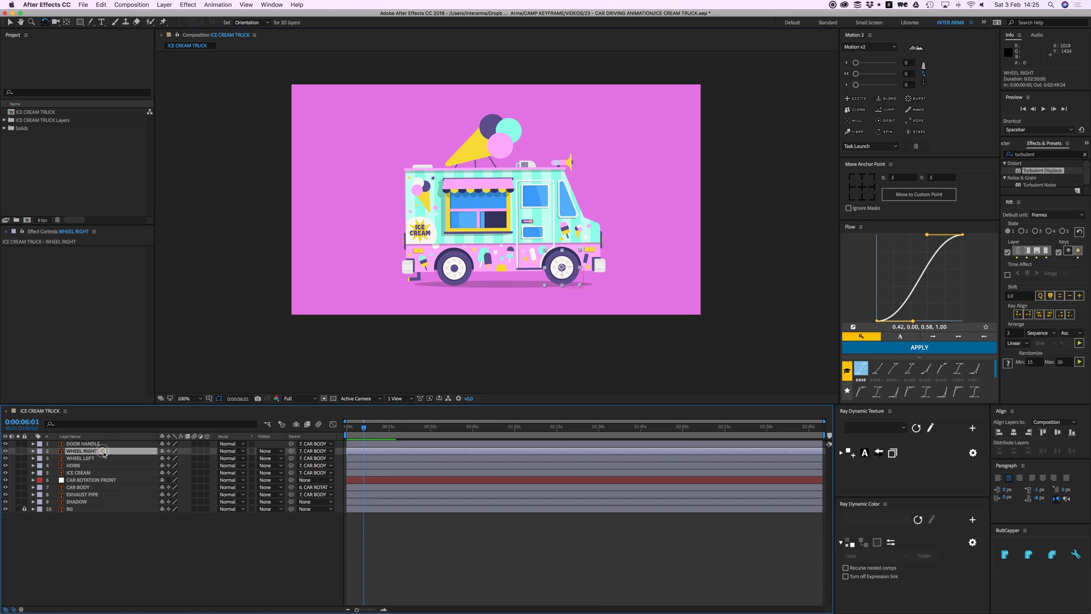
left_click(94, 458, "shift")
left_click_drag(362, 427, 337, 427)
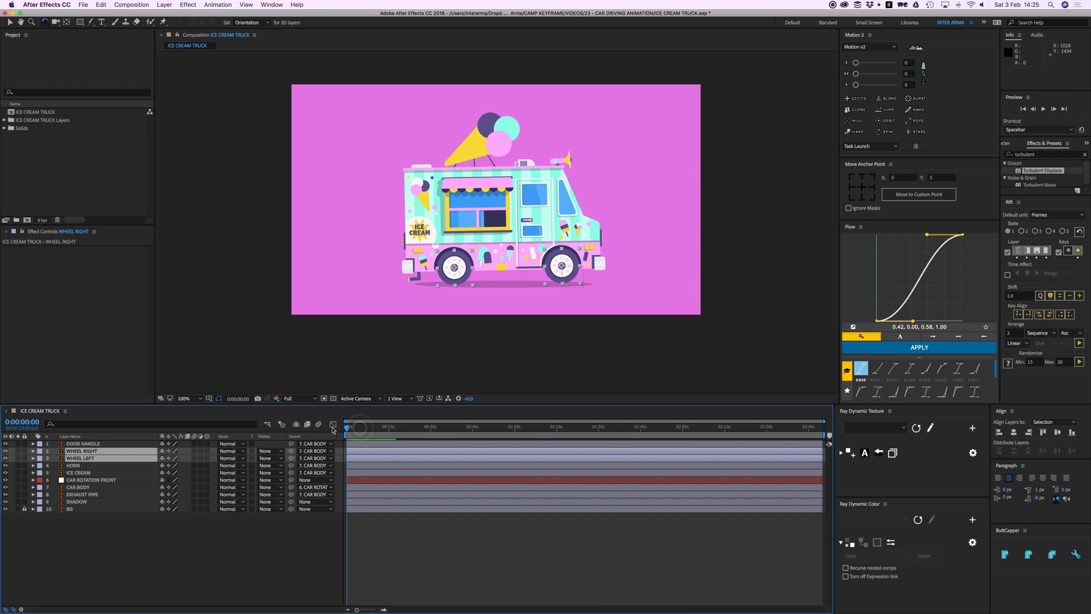
scroll(496, 356, "up", 1)
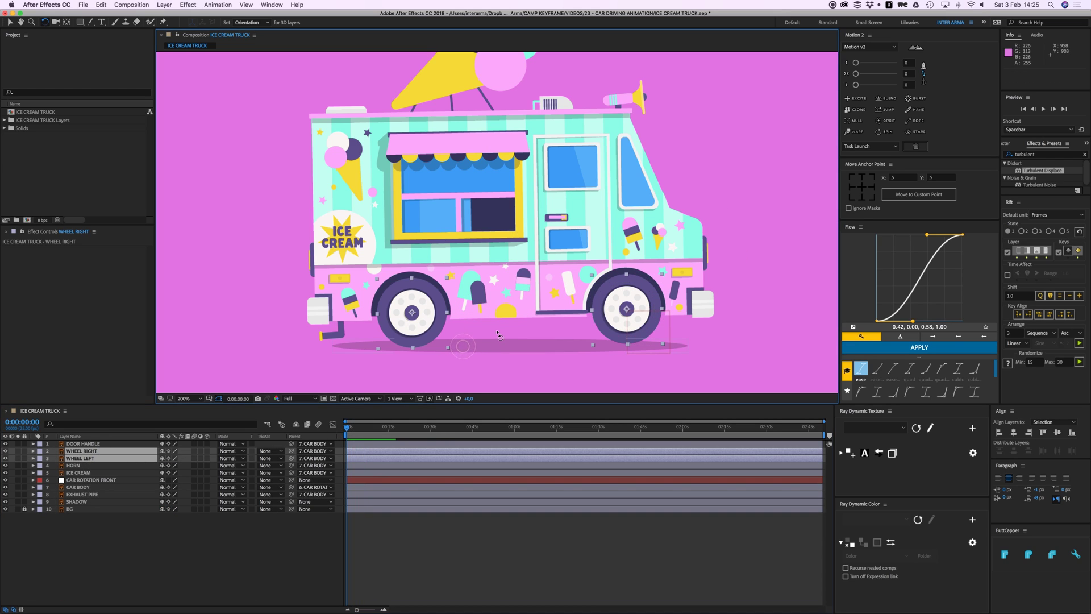
left_click_drag(459, 321, 497, 306)
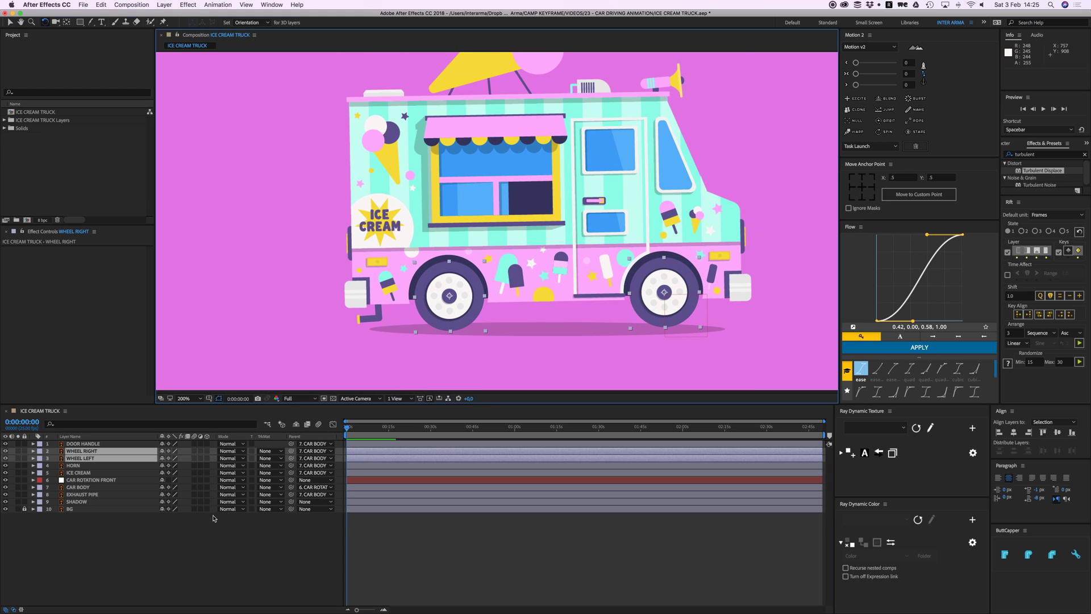
key("r")
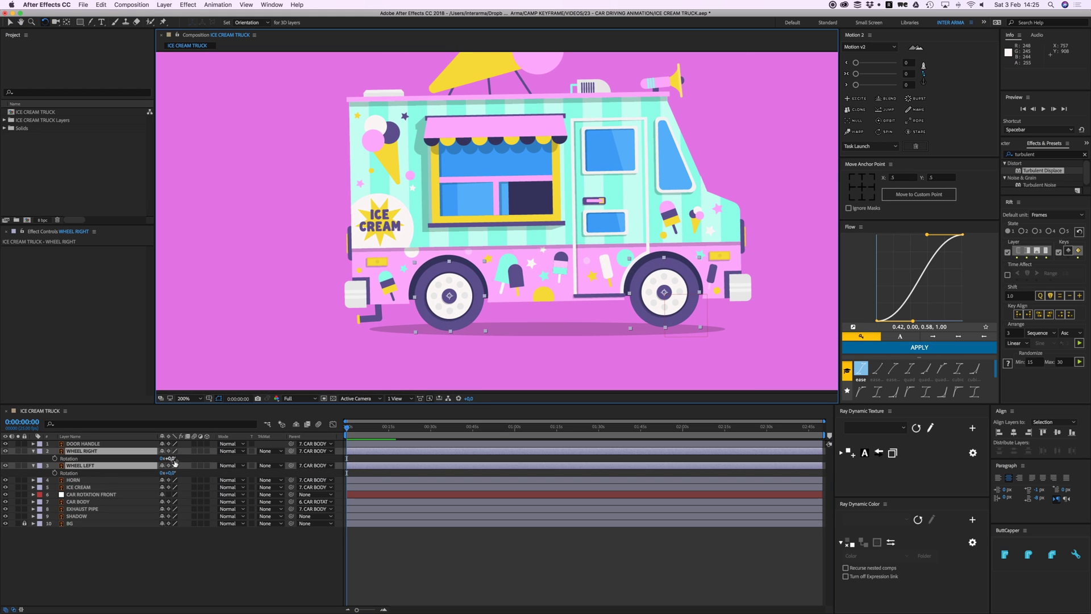
Add trial Rotation keyframes to both wheels, shift them later in time, and preview.
left_click(55, 458)
key("space")
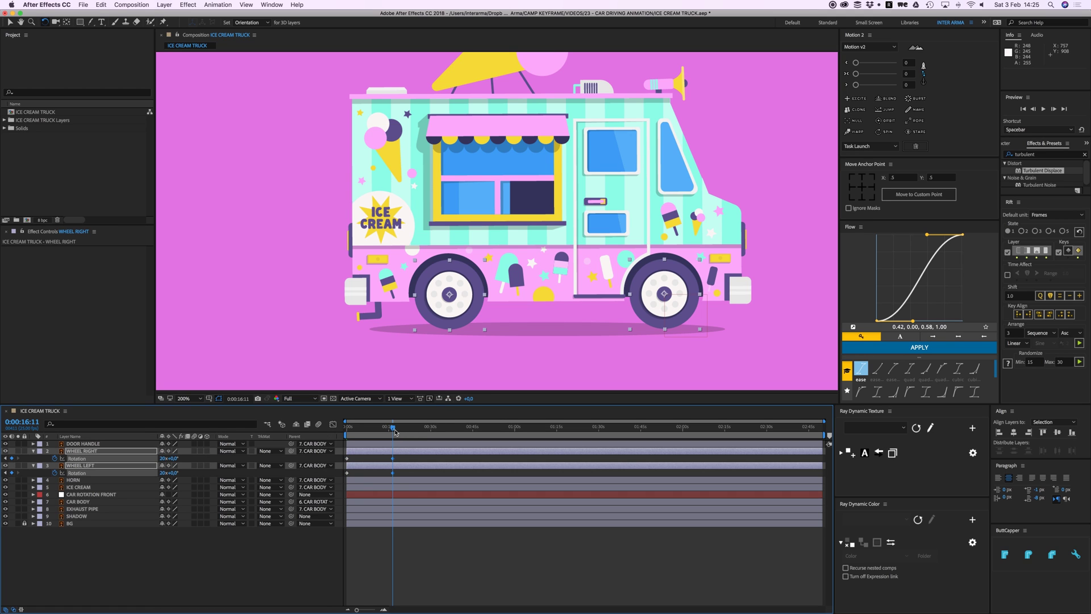
key("space")
left_click(475, 565)
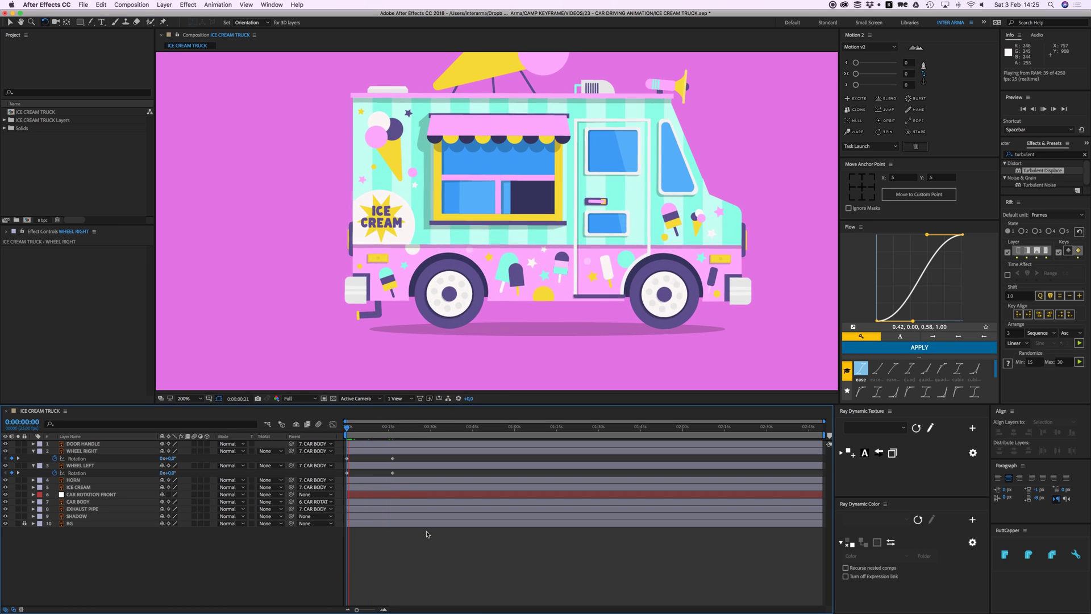
key("space")
left_click_drag(406, 515, 470, 465)
key("space")
Delete both wheels' trial Rotation keyframes.
scroll(521, 380, "down", 2)
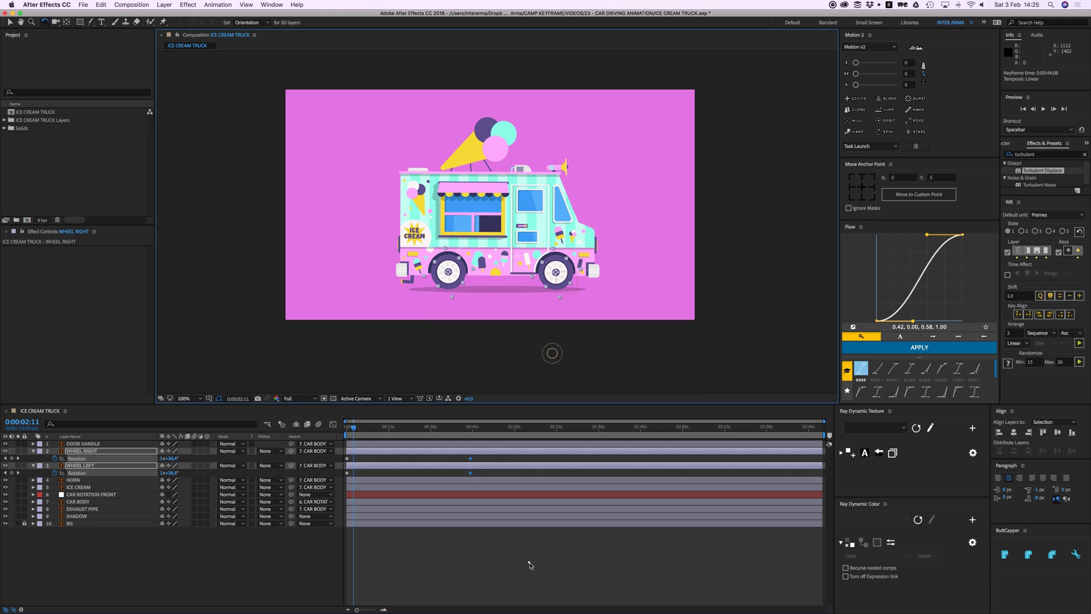
left_click(488, 533)
key("space")
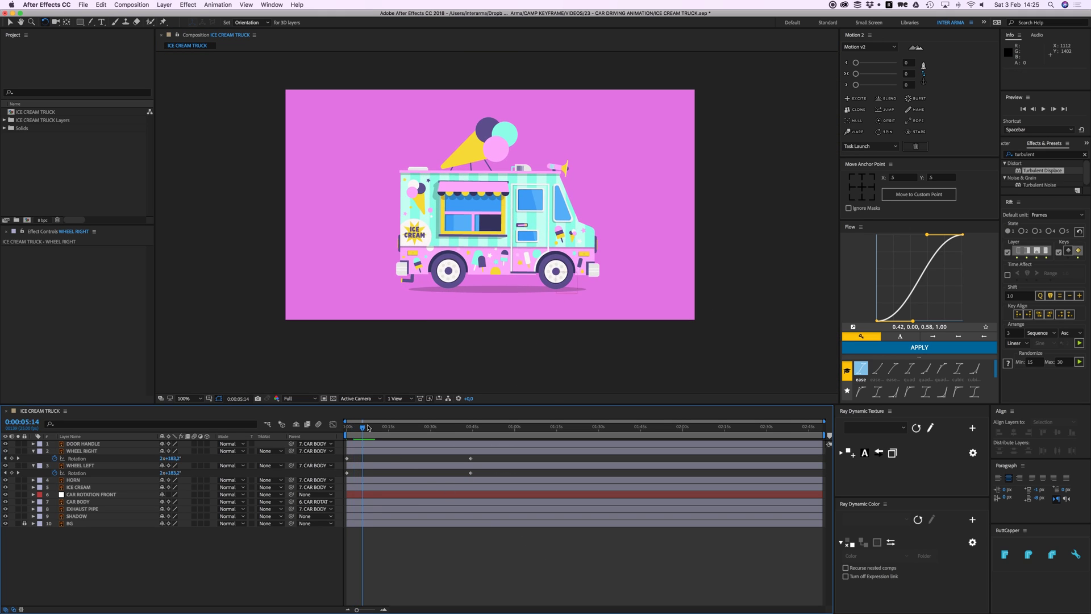
left_click_drag(365, 425, 339, 436)
left_click_drag(483, 476, 318, 452)
key("Delete")
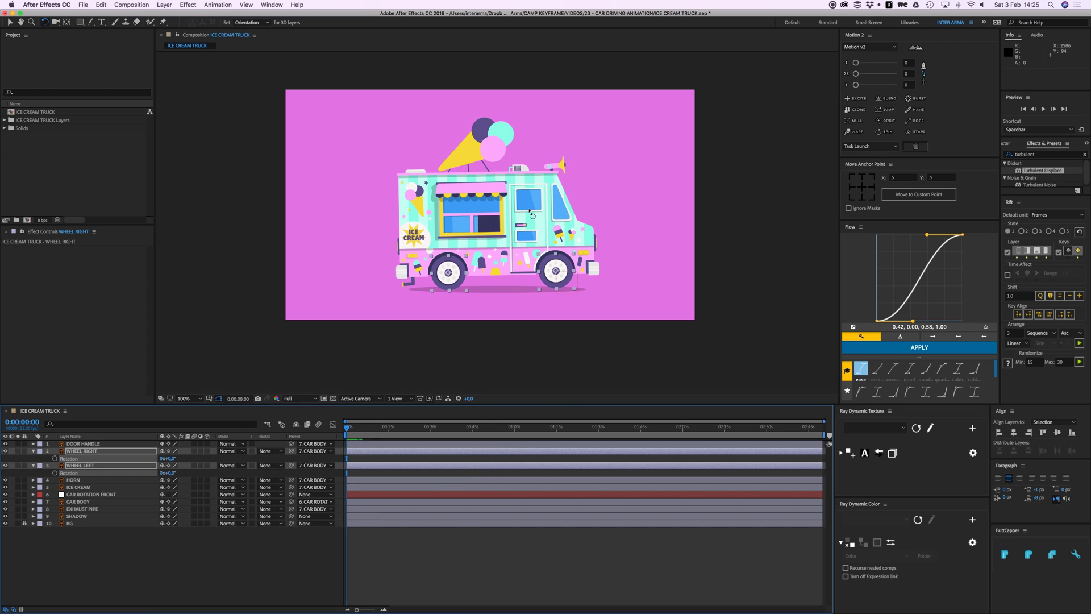
left_click(411, 461)
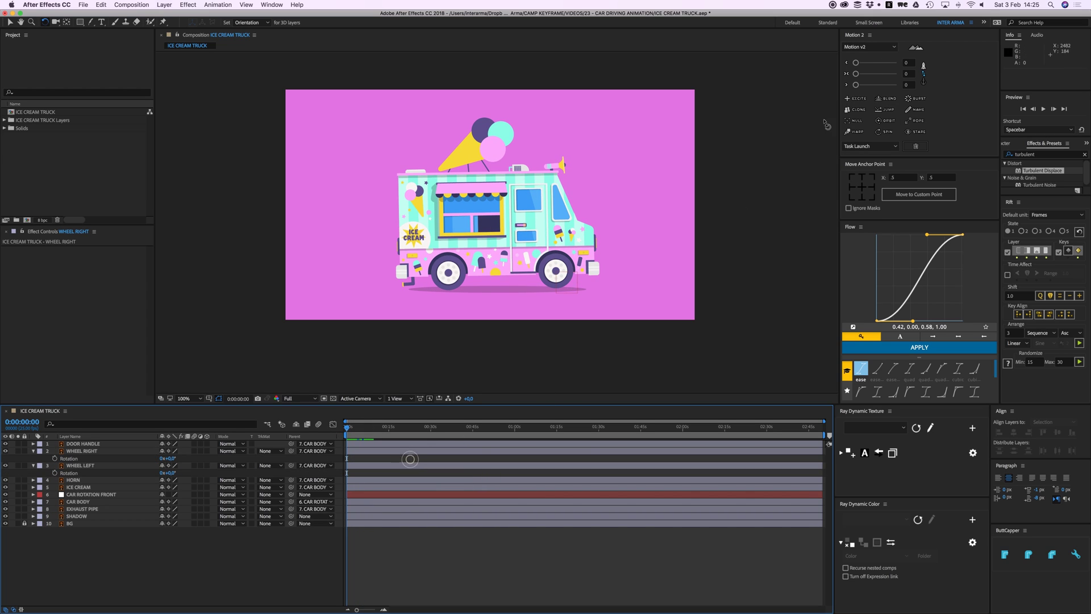
left_click(365, 451)
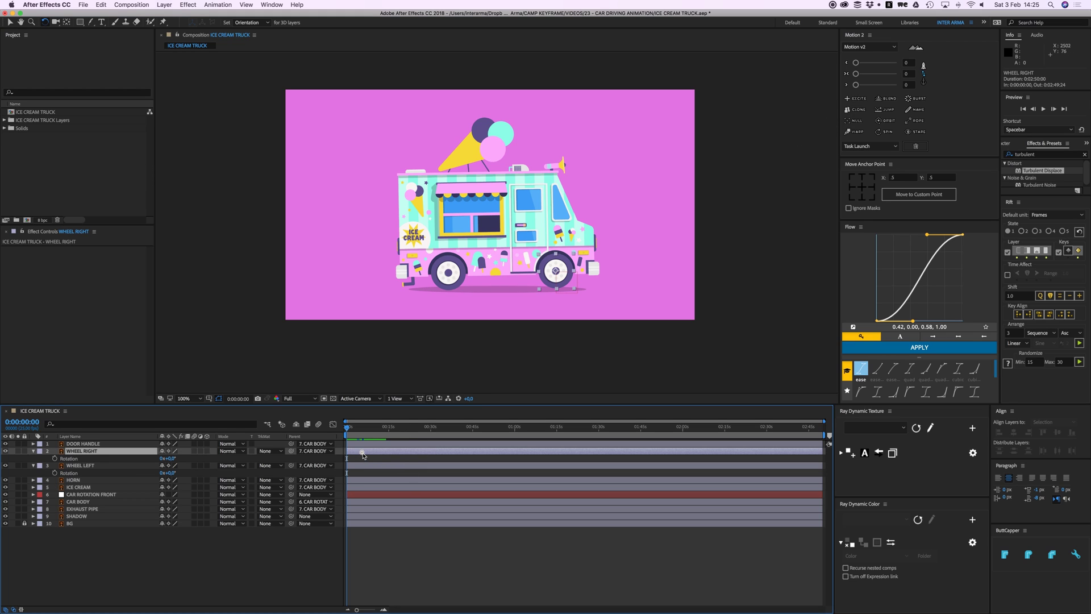
left_click(364, 465, "shift")
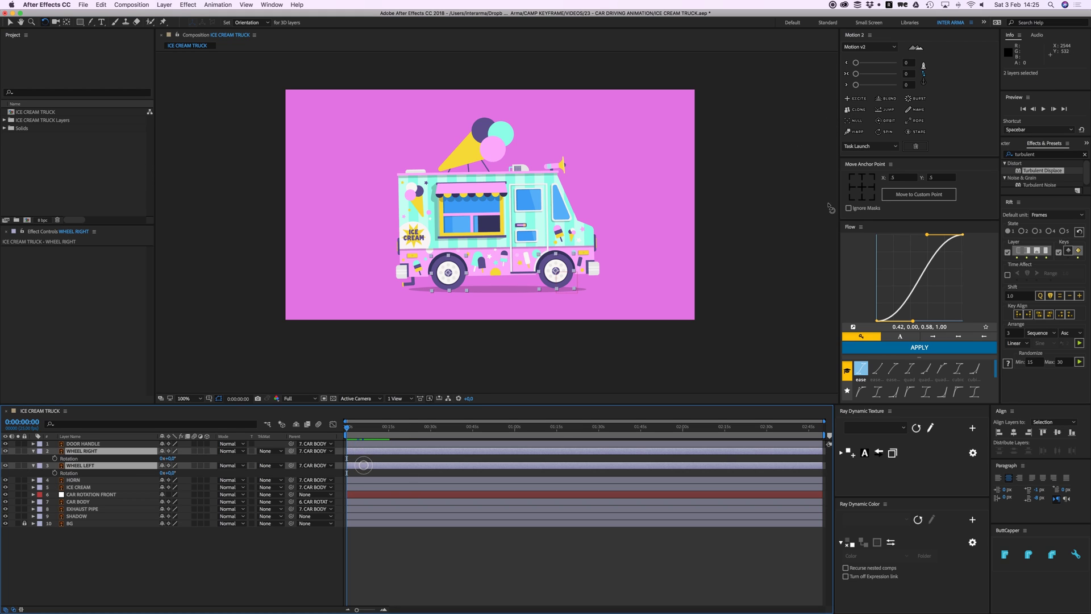
left_click(888, 134)
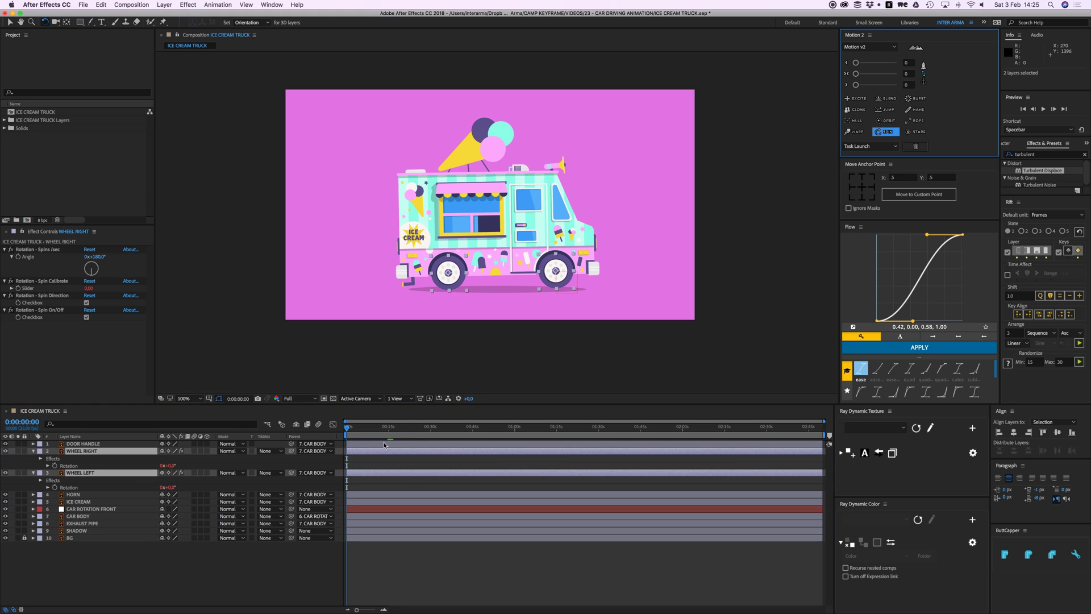
left_click(388, 460)
key("space")
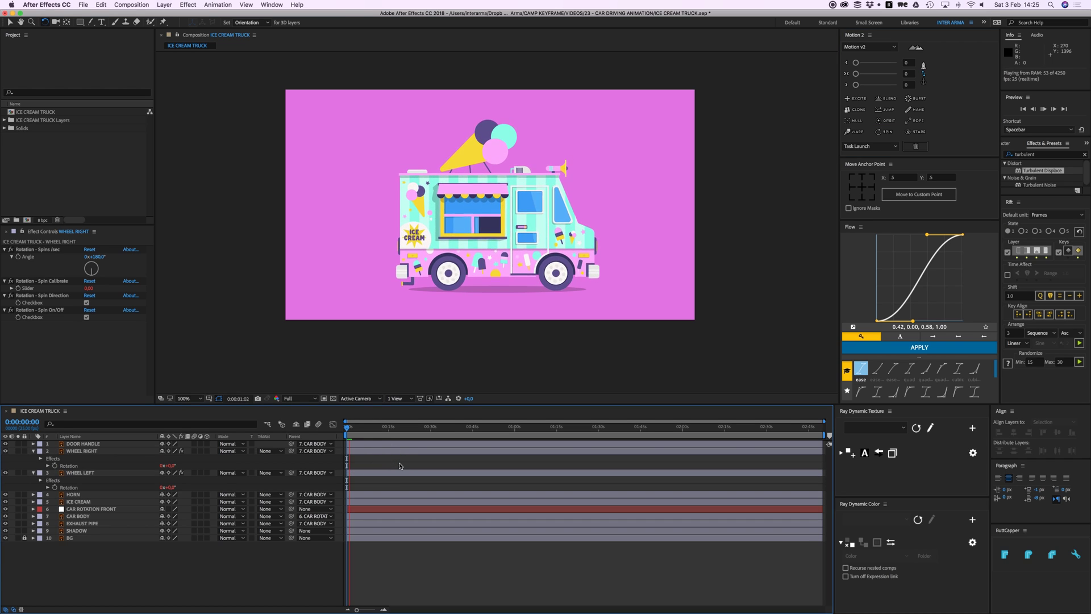
left_click(366, 455)
left_click(97, 257)
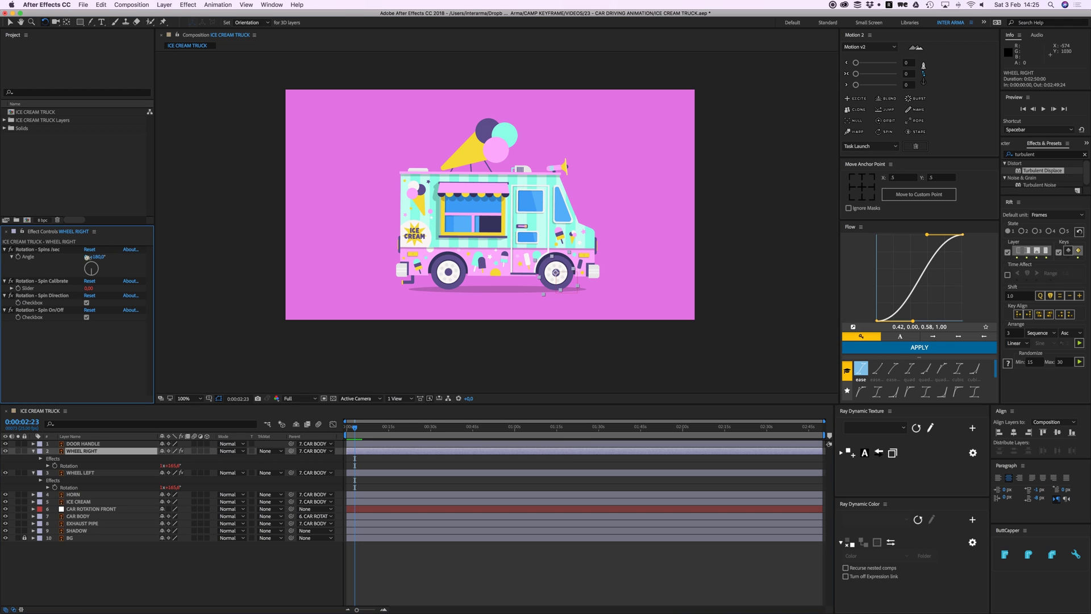
left_click(87, 257)
type("10")
key("Return")
left_click(463, 575)
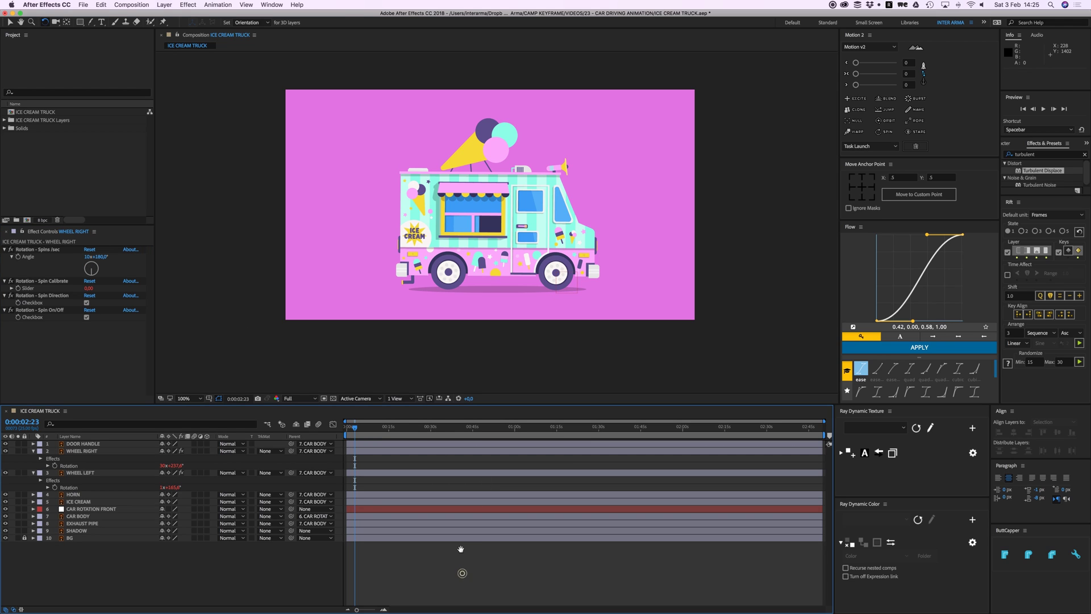
key("space")
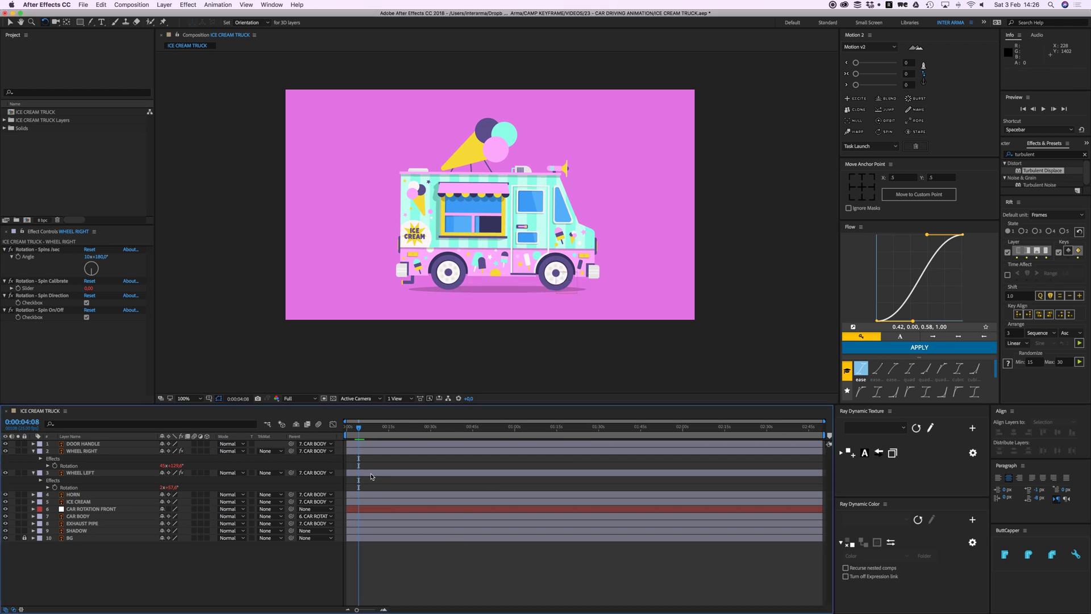
key("super+z")
left_click(440, 575)
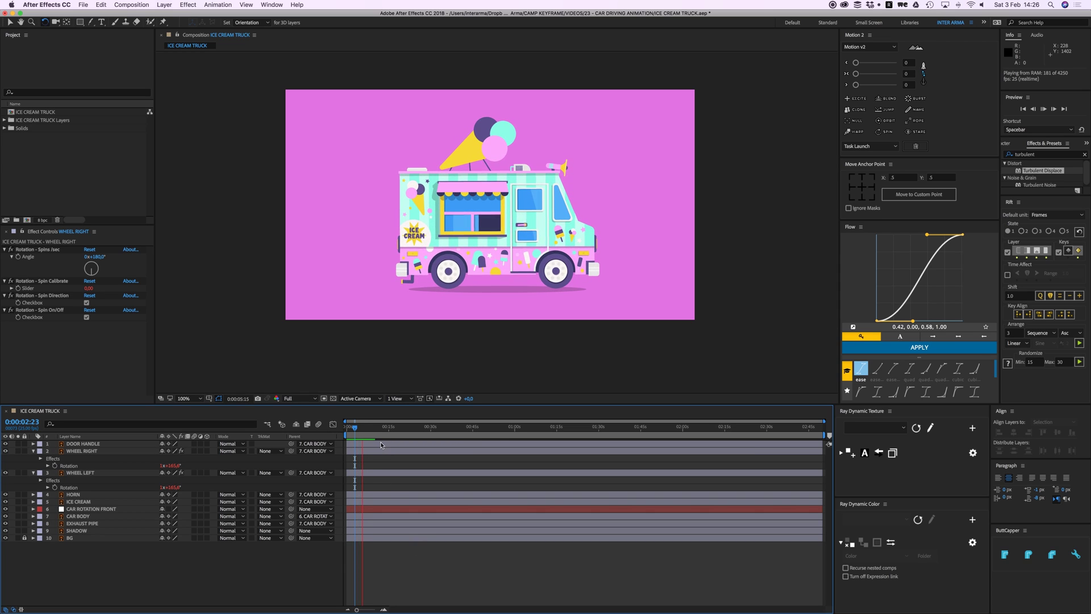
Separate Position into X and Y dimensions on both WHEEL RIGHT and WHEEL LEFT.
left_click(94, 450)
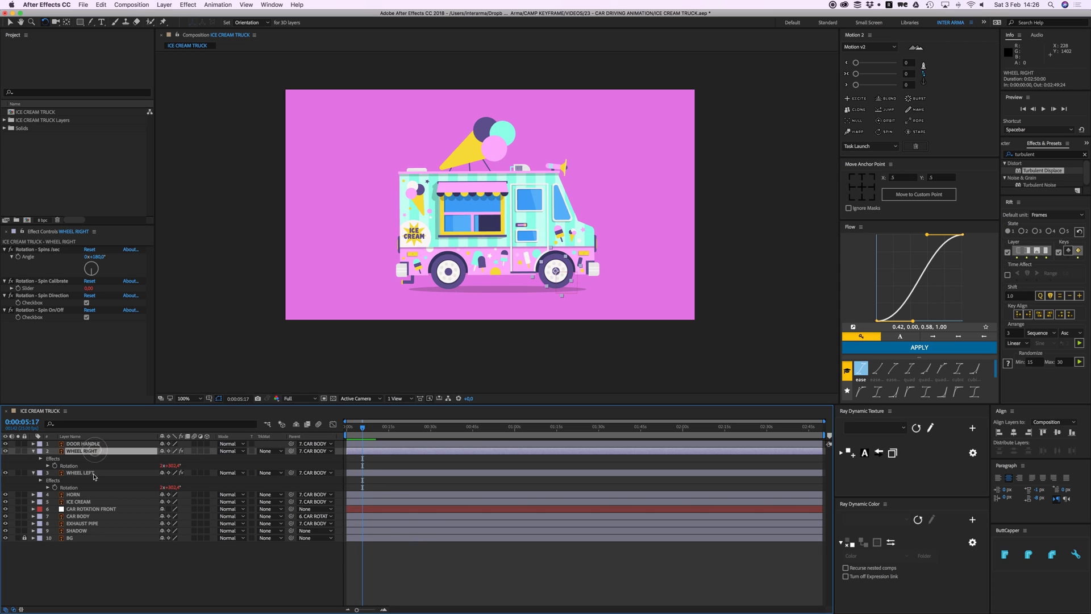
left_click(92, 473, "shift")
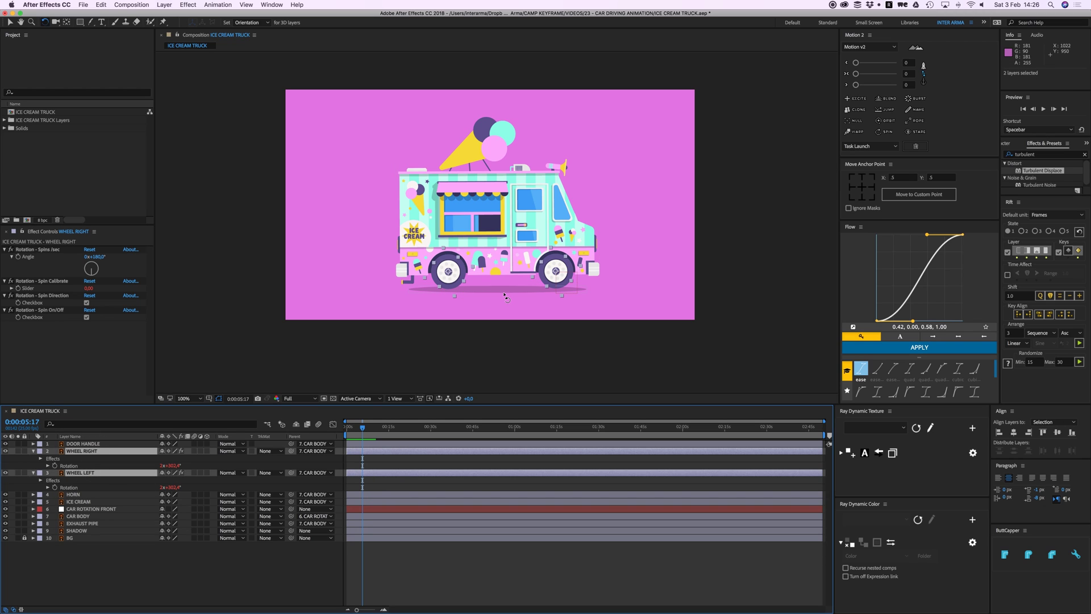
key("p")
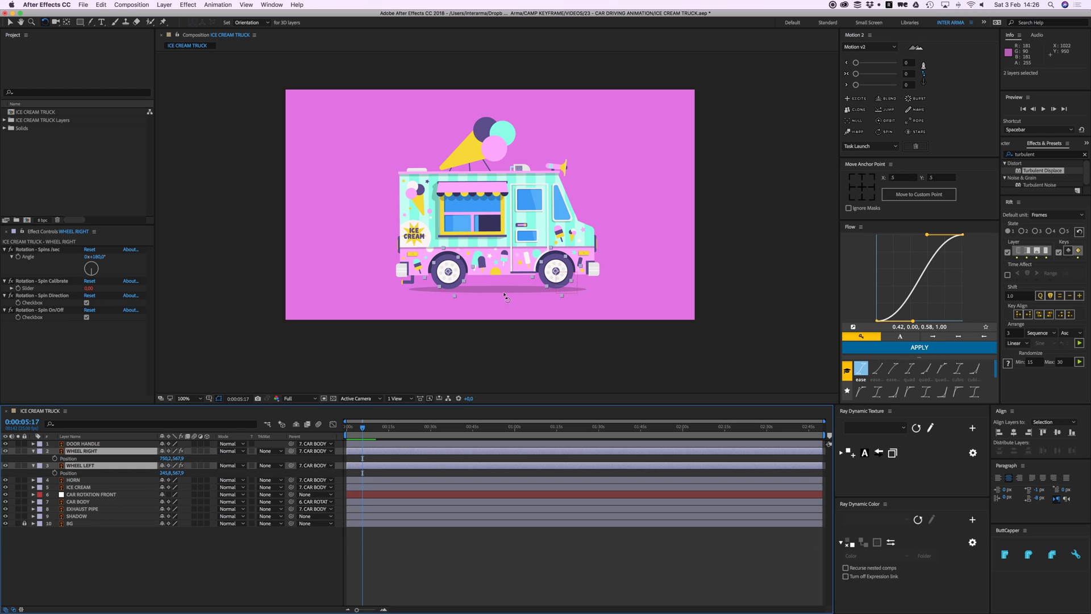
left_click(85, 459)
right_click(85, 459)
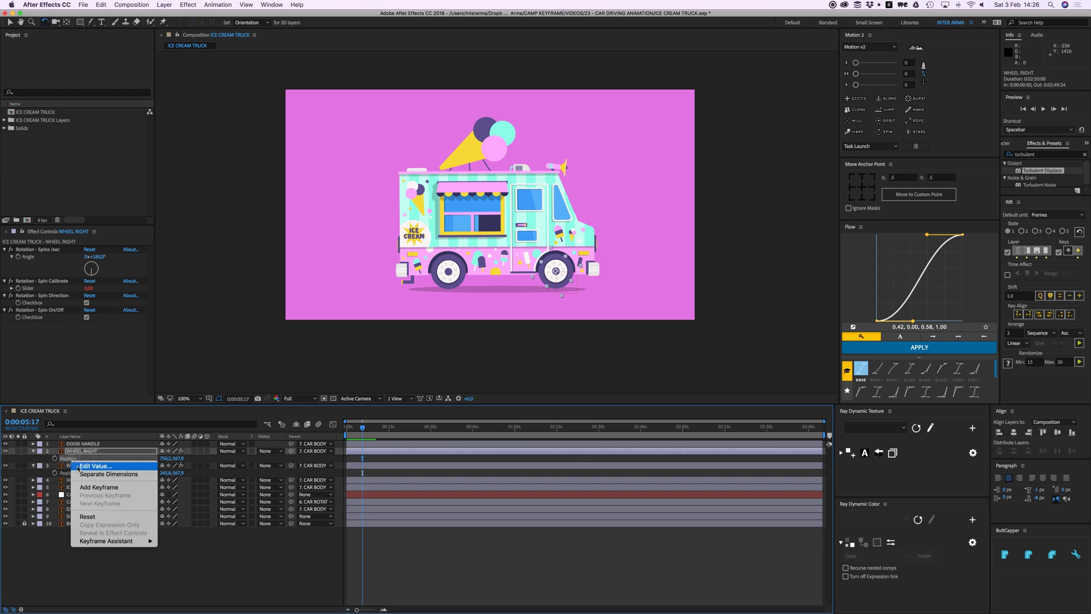
left_click(93, 471)
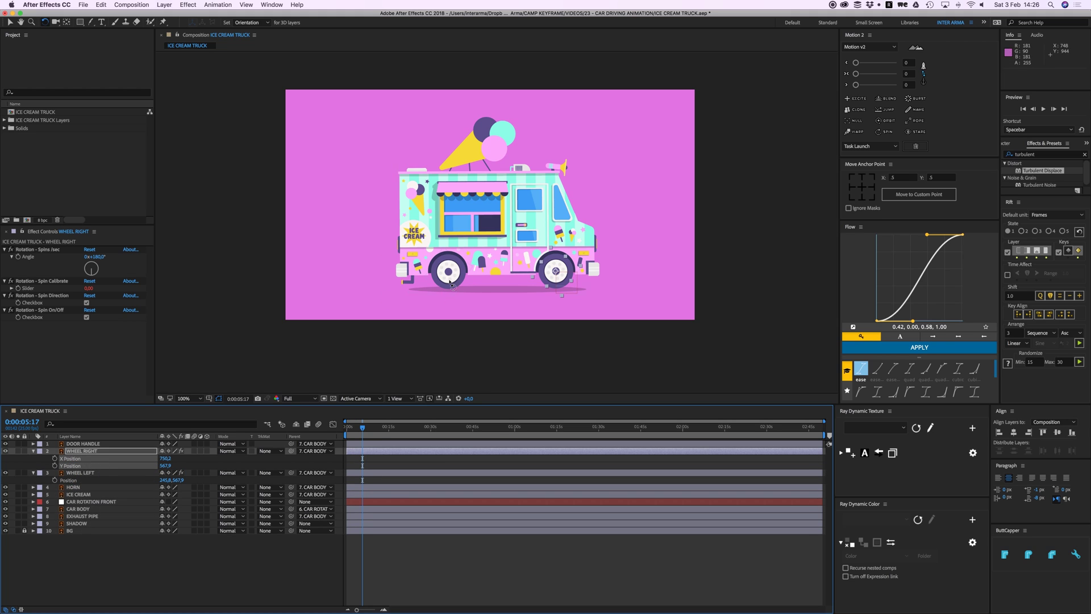
right_click(72, 483)
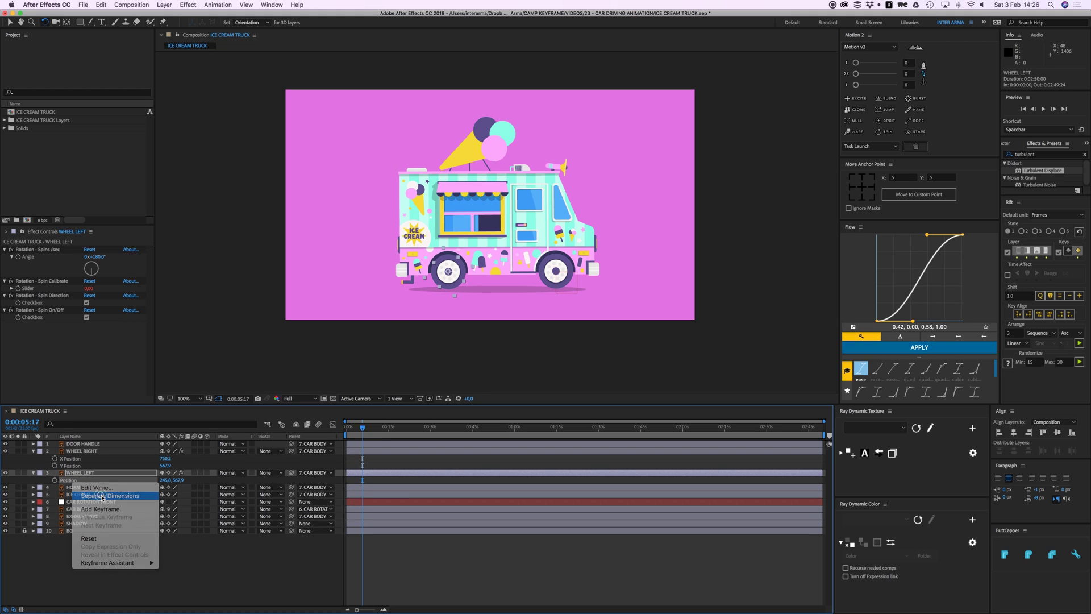
left_click(100, 495)
Add a wiggle(10,10) expression to WHEEL RIGHT's Y Position.
left_click(397, 462)
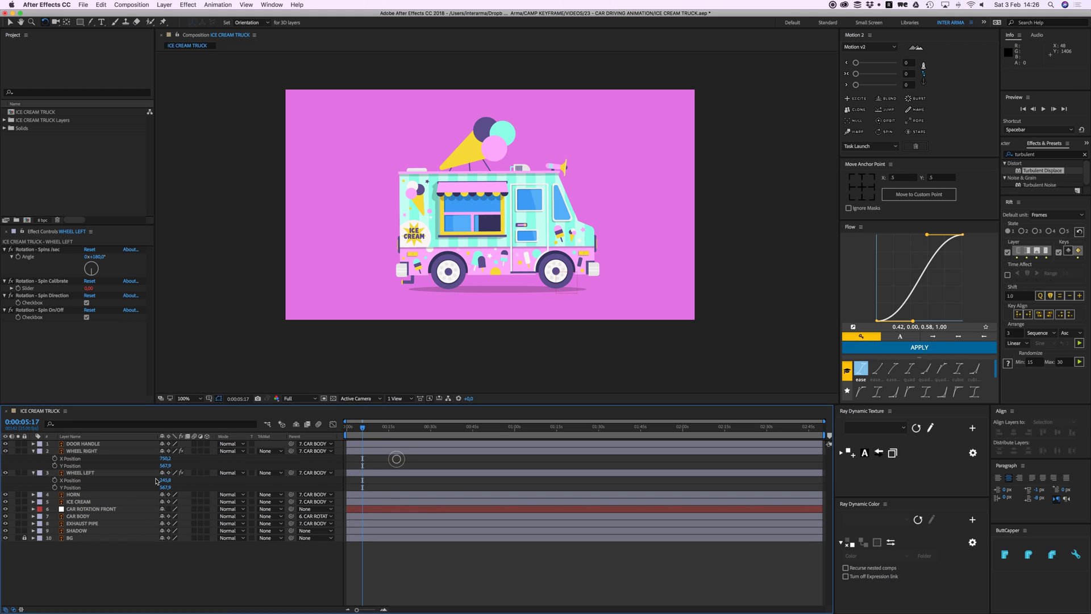
left_click(54, 466, "alt")
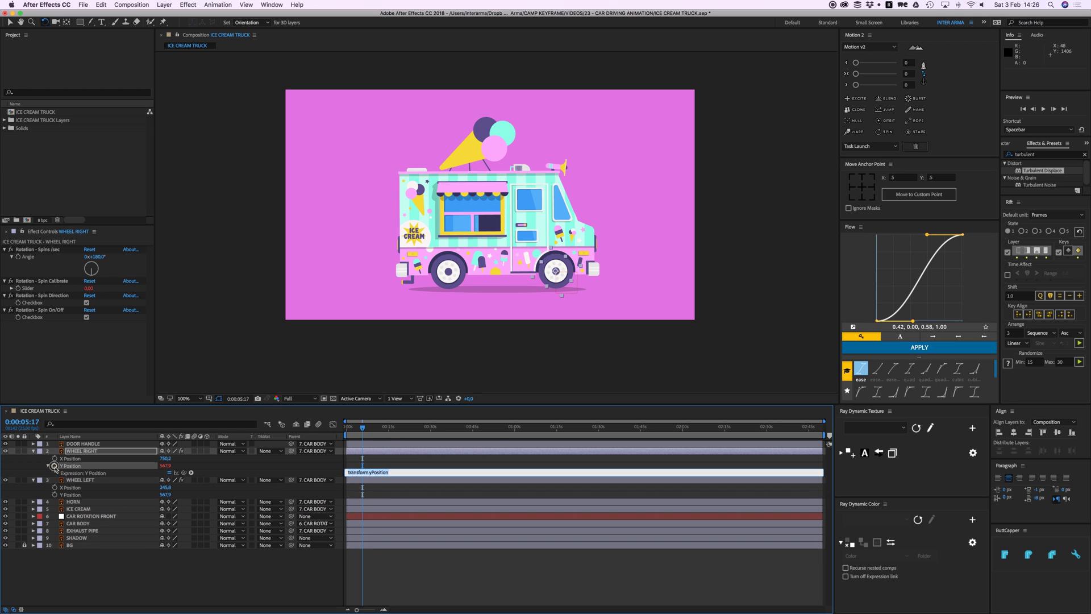
type("wiggle(10,10")
Preview the wiggle(10,10) bounce on WHEEL RIGHT, then reduce it to wiggle(5,5).
left_click(383, 579)
key("space")
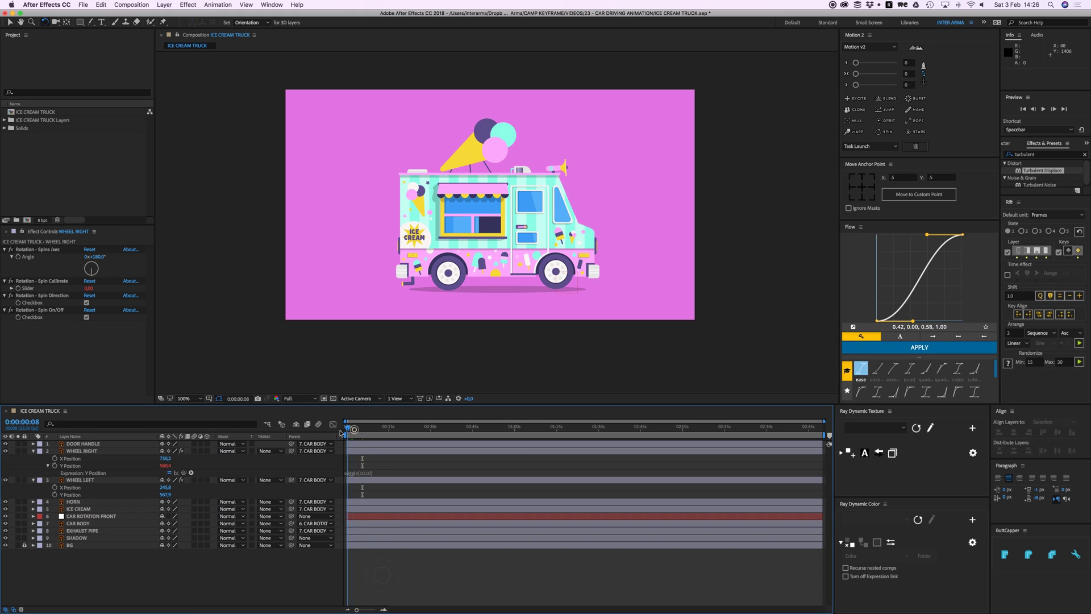
left_click(364, 472)
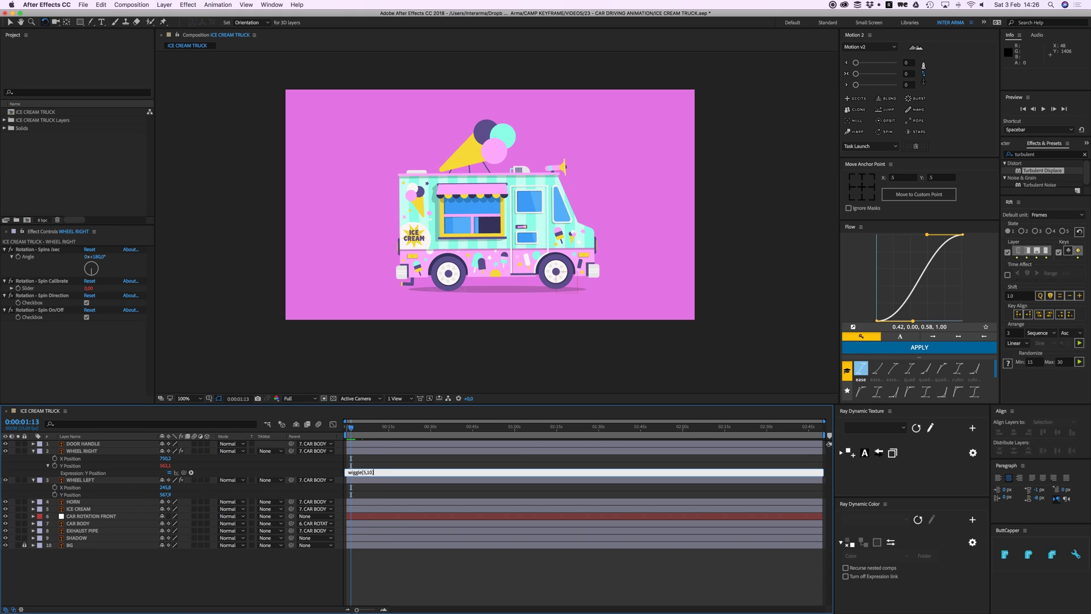
left_click(424, 570)
key("space")
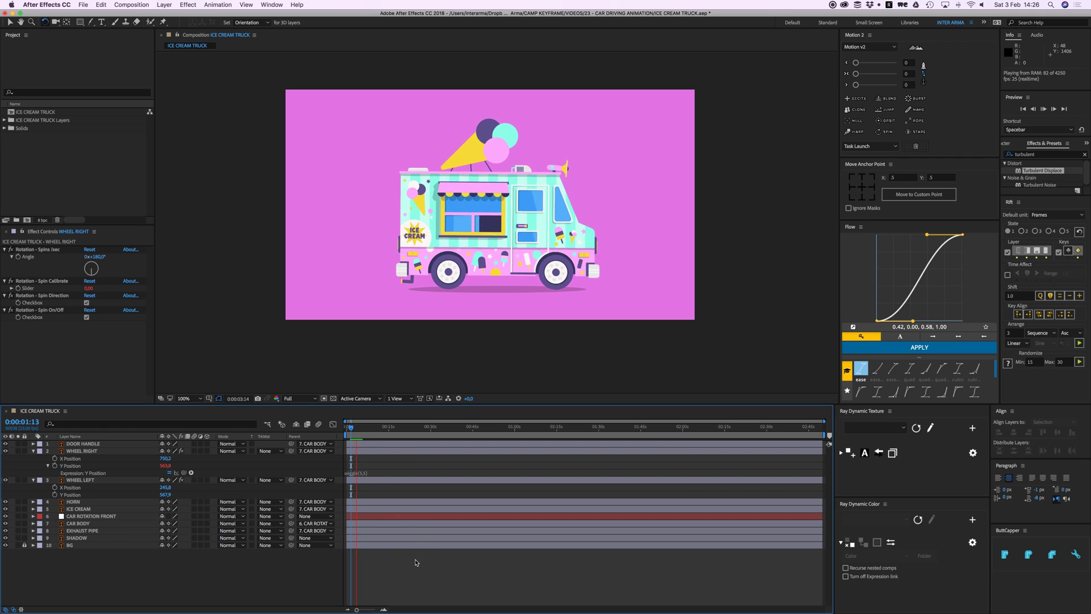
Change WHEEL RIGHT's Y Position expression to wiggle(7,7) and preview the bounce.
left_click(364, 473)
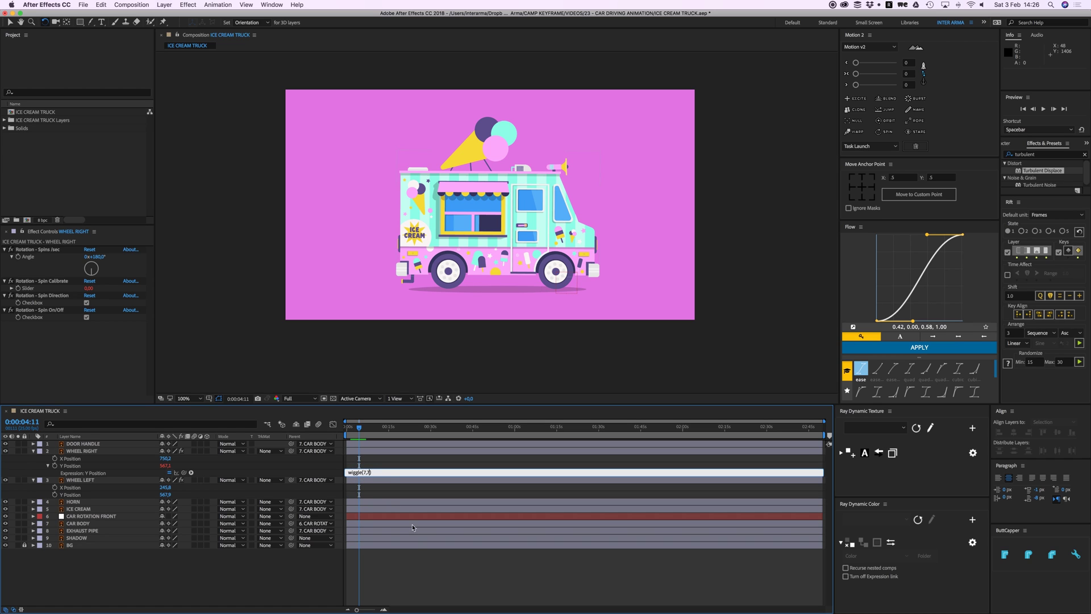
left_click(428, 581)
key("space")
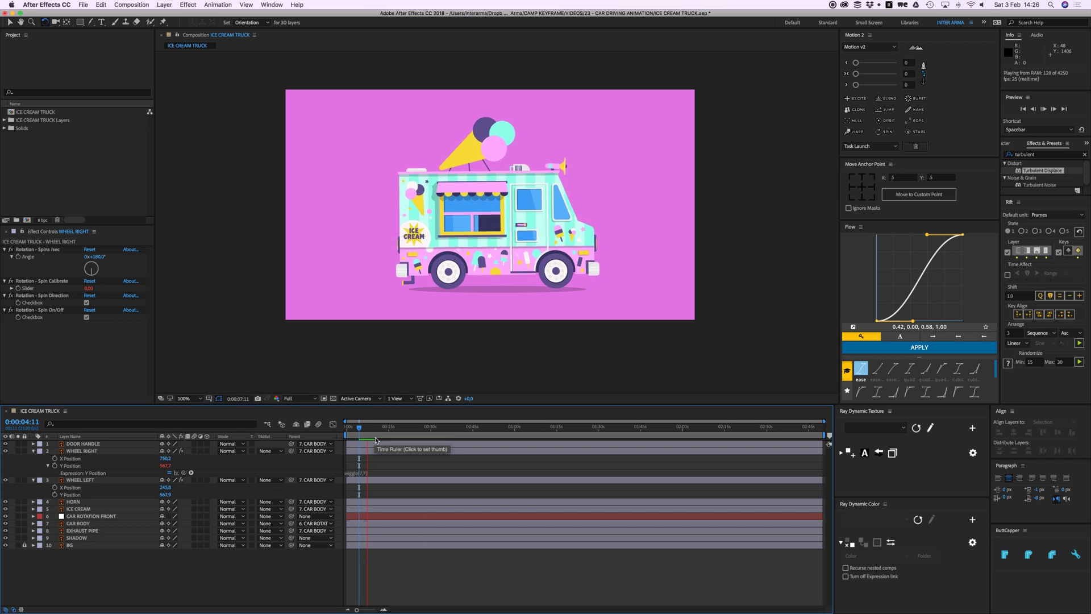
left_click(362, 473)
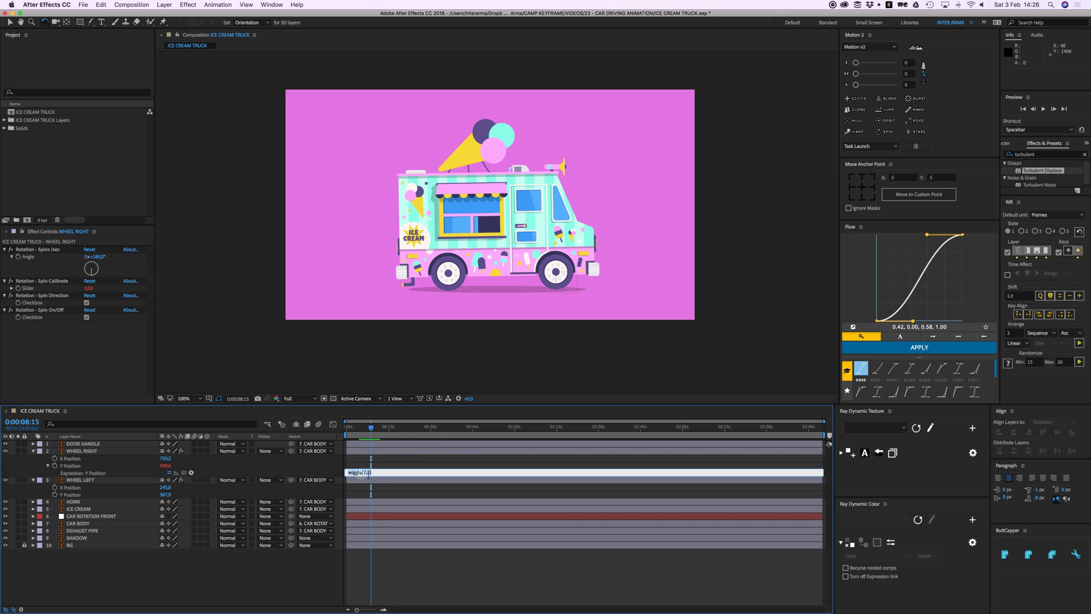
left_click(417, 489)
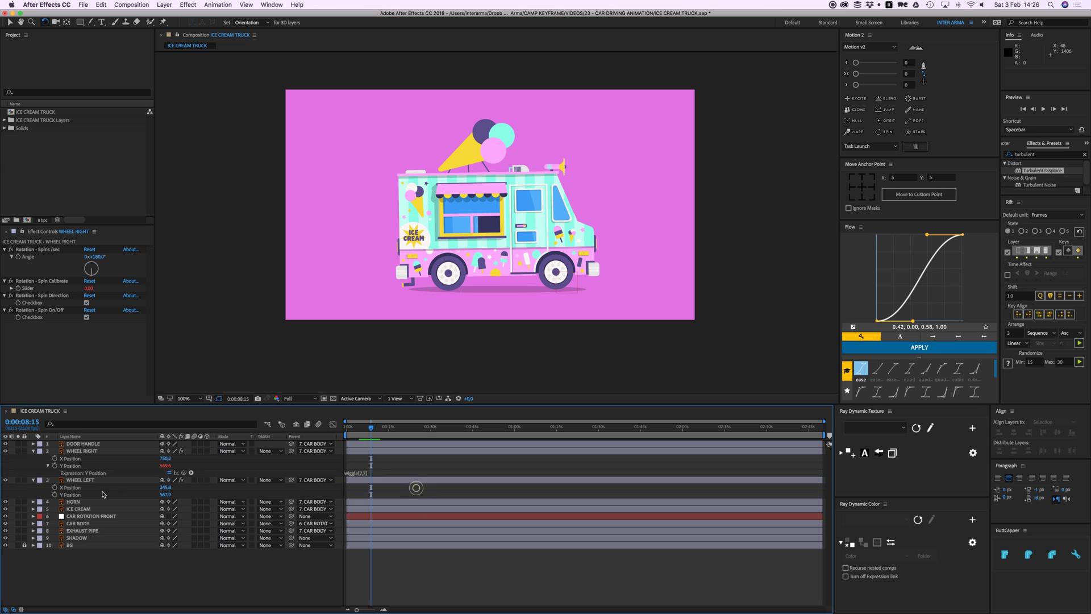
Paste a wiggle(7,7) expression into WHEEL LEFT's Y Position and preview both wheels.
left_click(55, 495, "alt")
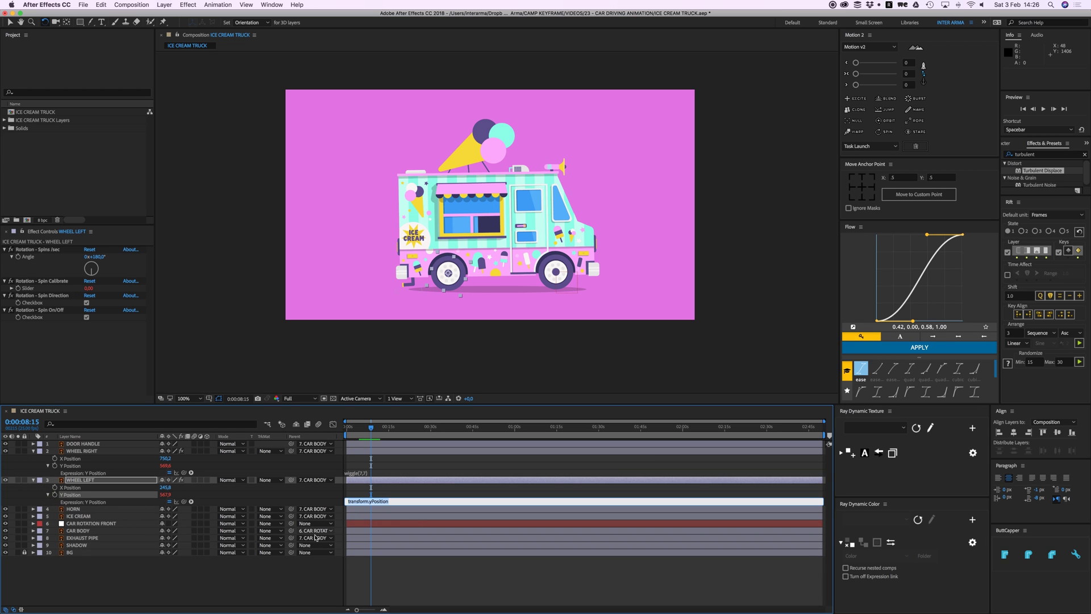
type("wiggle(7,7)")
left_click(437, 583)
key("space")
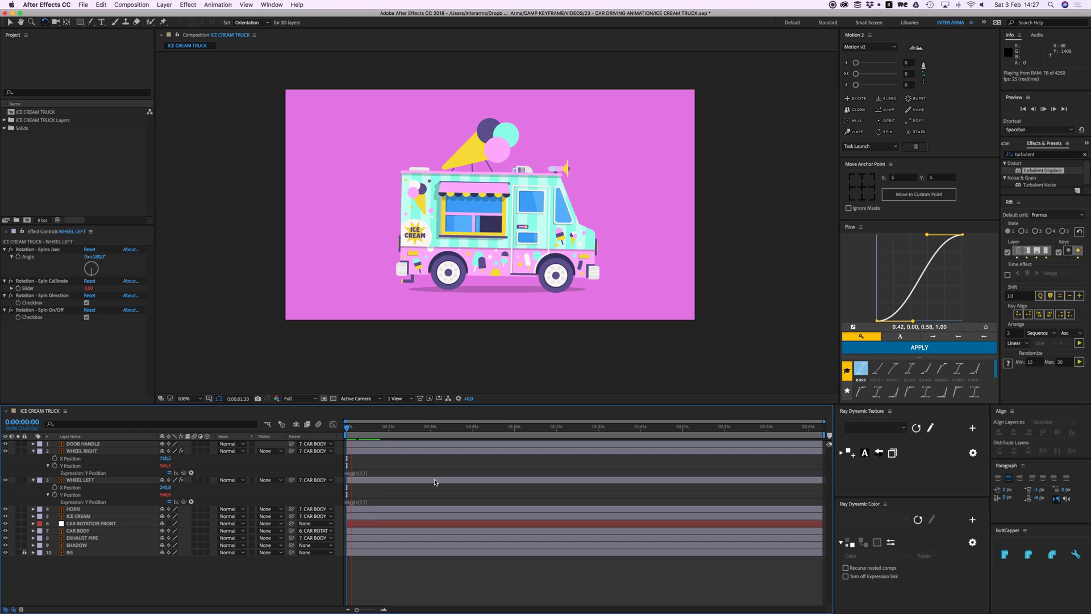
key("space")
Change both wheels' Y Position expressions to wiggle(7,5) and preview from the beginning.
left_click(369, 475)
key("BackSpace")
key("BackSpace")
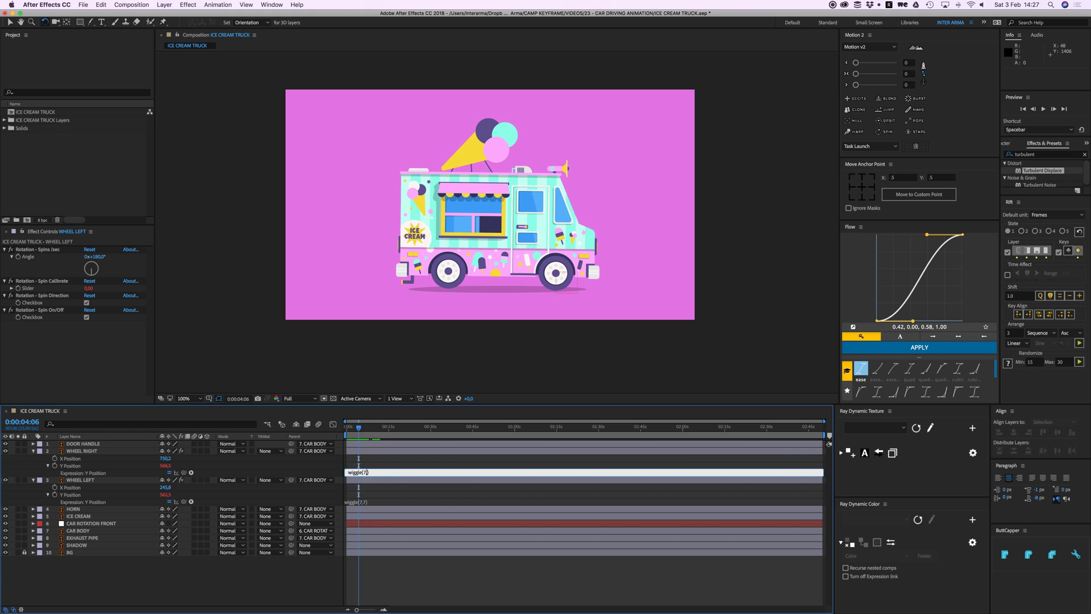
type(",5")
left_click(367, 502)
key("BackSpace")
key("BackSpace")
left_click(374, 458)
key("space")
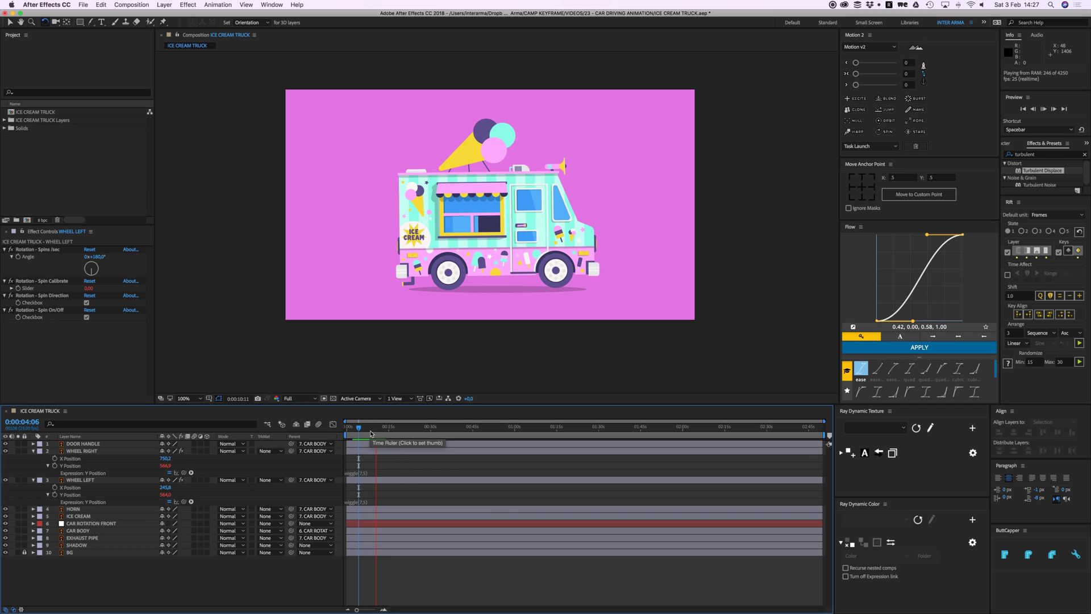
key("Home")
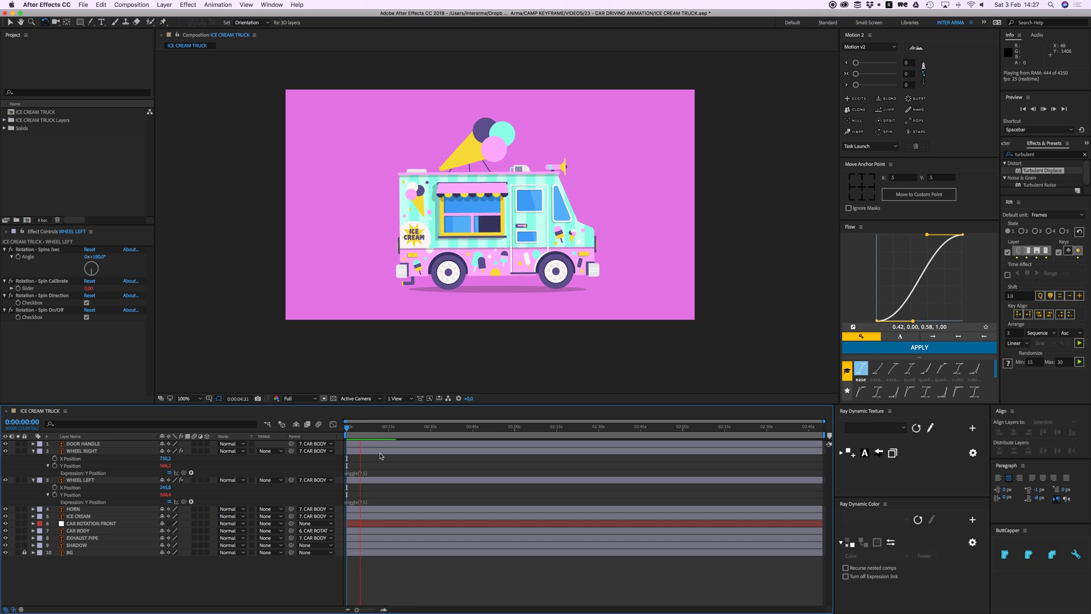
key("space")
key("u")
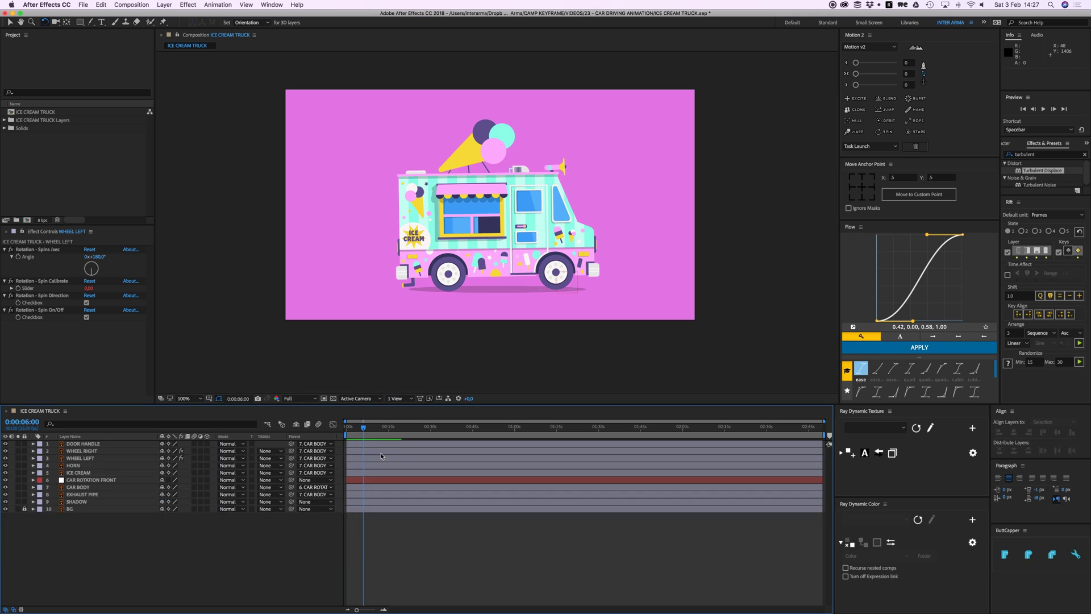
key("Home")
key("space")
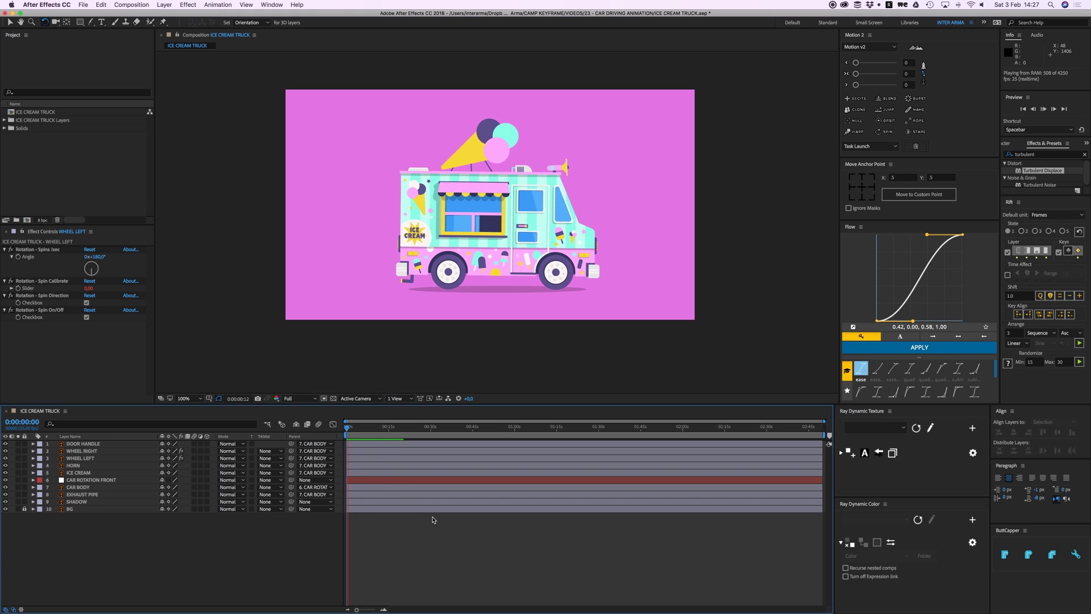